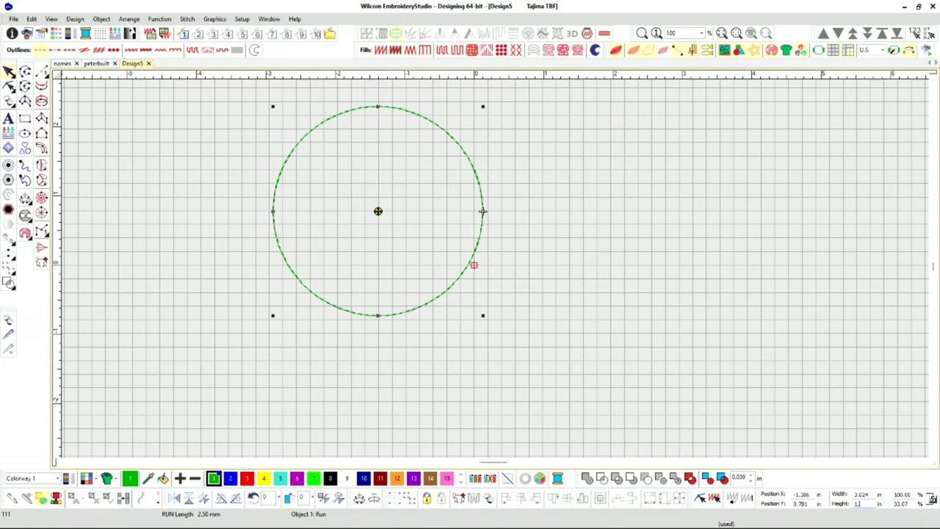
Resize the circle into an oval 3.5 in wide by 1.5 in high and recolor its outline with dark blue color 10.
{"action": "key", "text": "Tab"}
{"action": "type", "text": "3.5"}
{"action": "key", "text": "Return"}
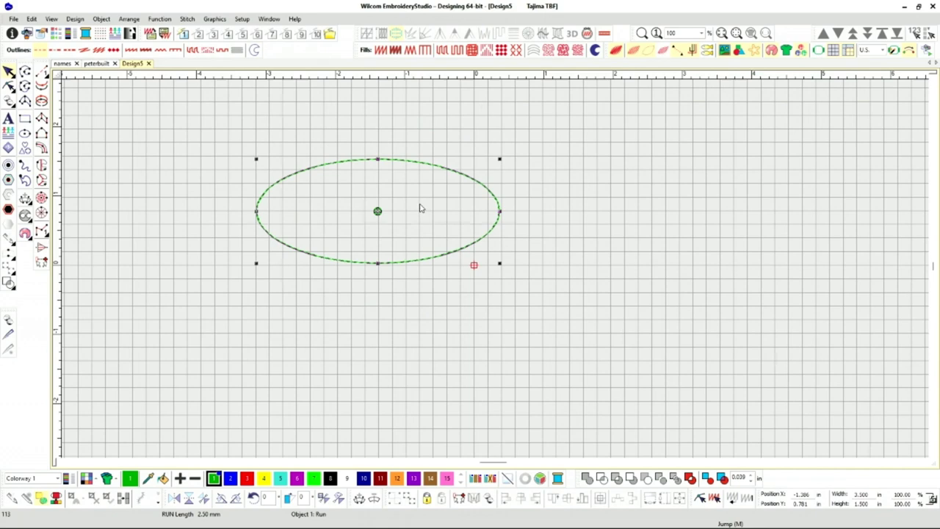
{"action": "key", "text": "c"}
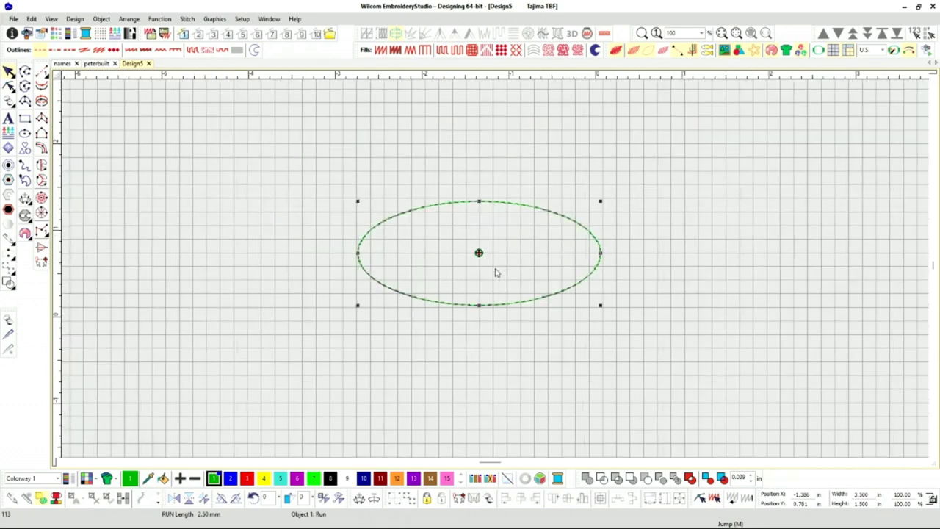
{"action": "scroll", "coordinate": [495, 272], "scroll_direction": "up", "scroll_amount": 2}
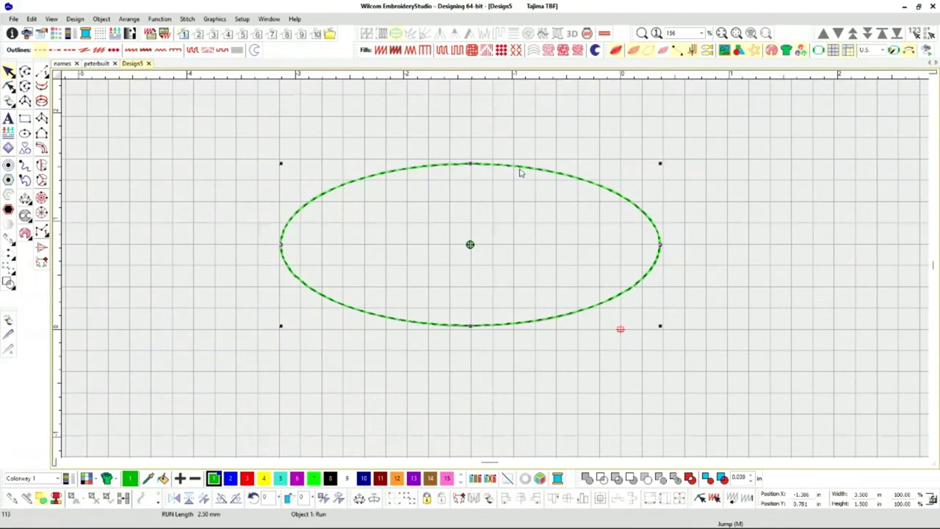
{"action": "key", "text": "0"}
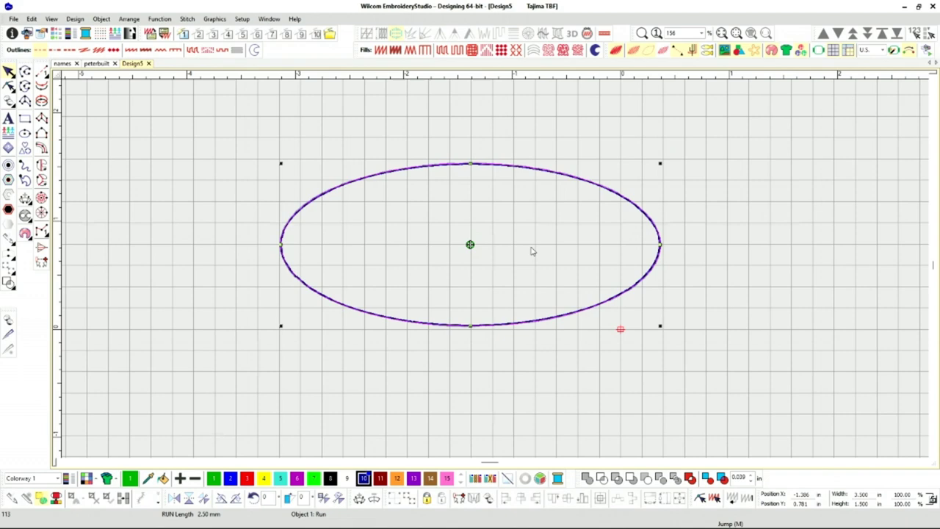
Start a new lettering object and enter the surname in capital letters as its text.
{"action": "key", "text": "a"}
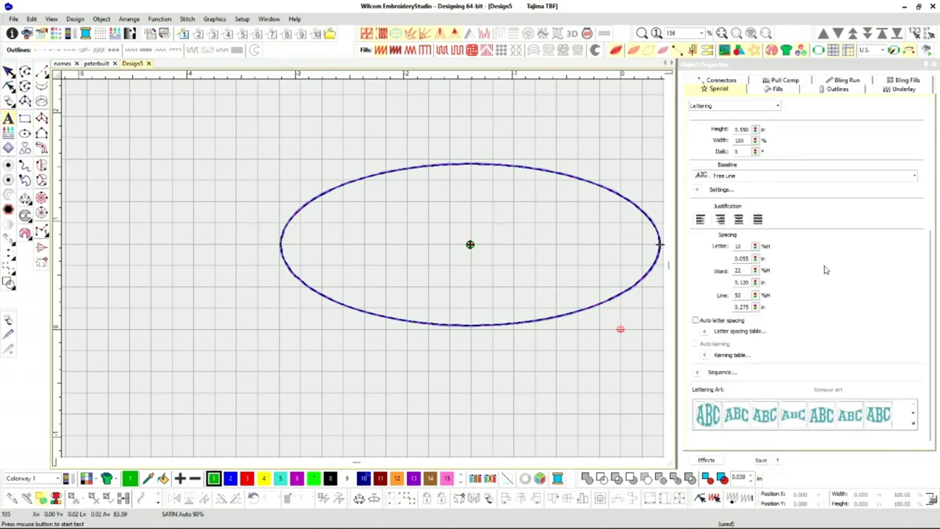
{"action": "scroll", "coordinate": [891, 329], "scroll_direction": "up", "scroll_amount": 1}
{"action": "left_click_drag", "start_coordinate": [935, 334], "coordinate": [935, 198]}
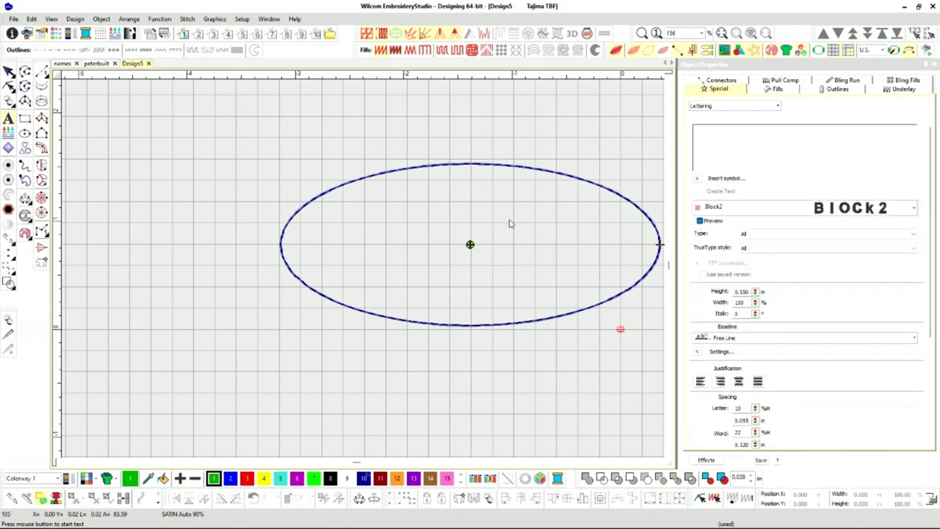
{"action": "scroll", "coordinate": [510, 223], "scroll_direction": "up", "scroll_amount": 1}
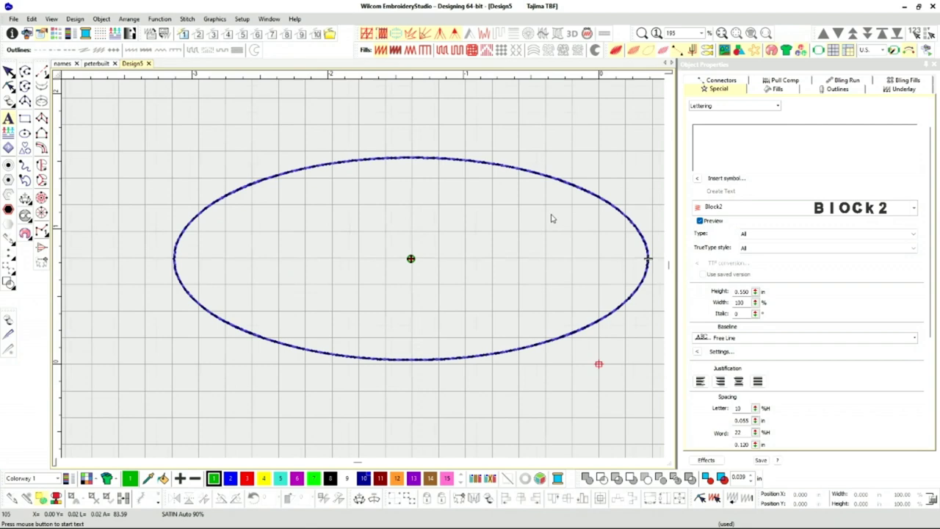
{"action": "left_click", "coordinate": [770, 145]}
{"action": "type", "text": "R"}
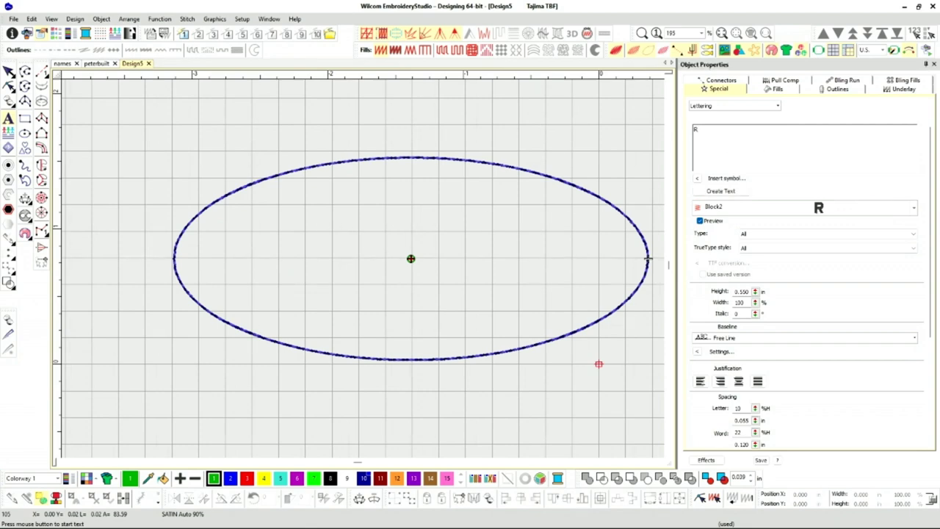
{"action": "type", "text": "OMER"}
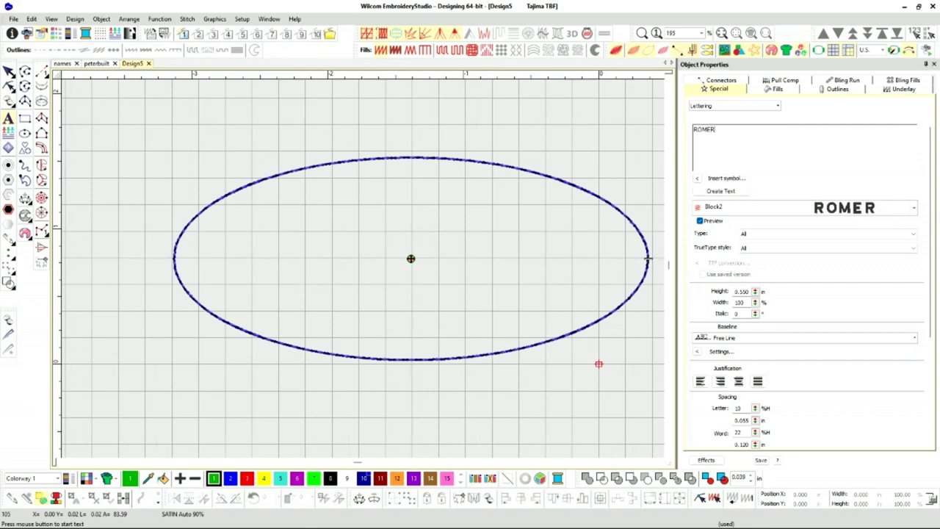
{"action": "type", "text": "O"}
Set the lettering's font to Book Script and place the text at the oval's center.
{"action": "left_click", "coordinate": [738, 207]}
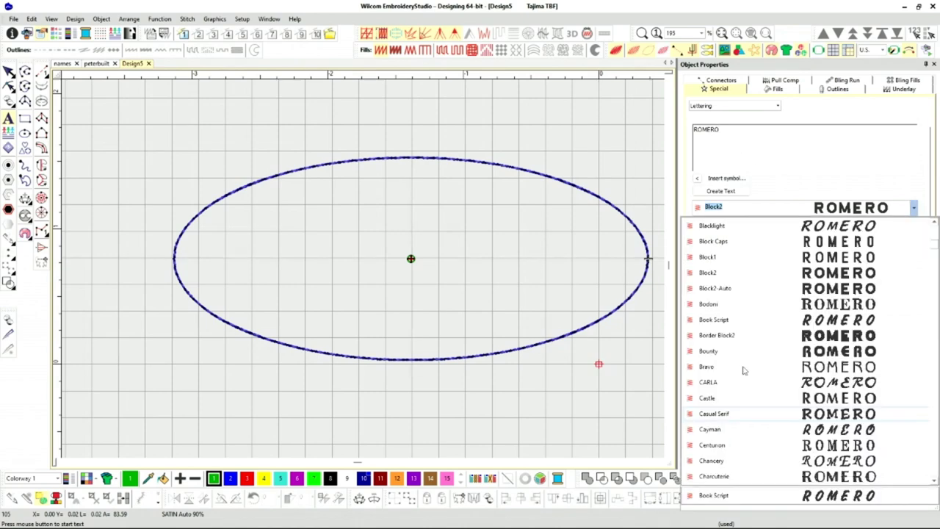
{"action": "left_click", "coordinate": [713, 320]}
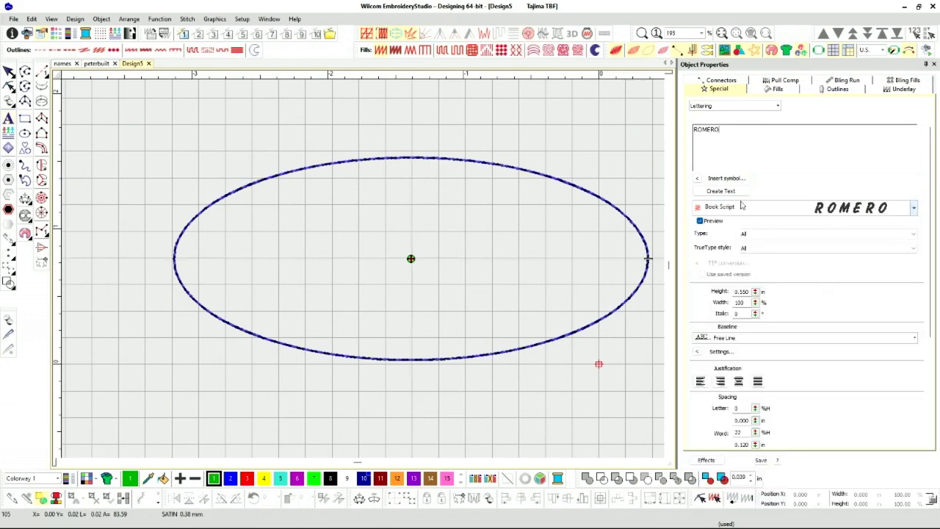
{"action": "left_click", "coordinate": [736, 191]}
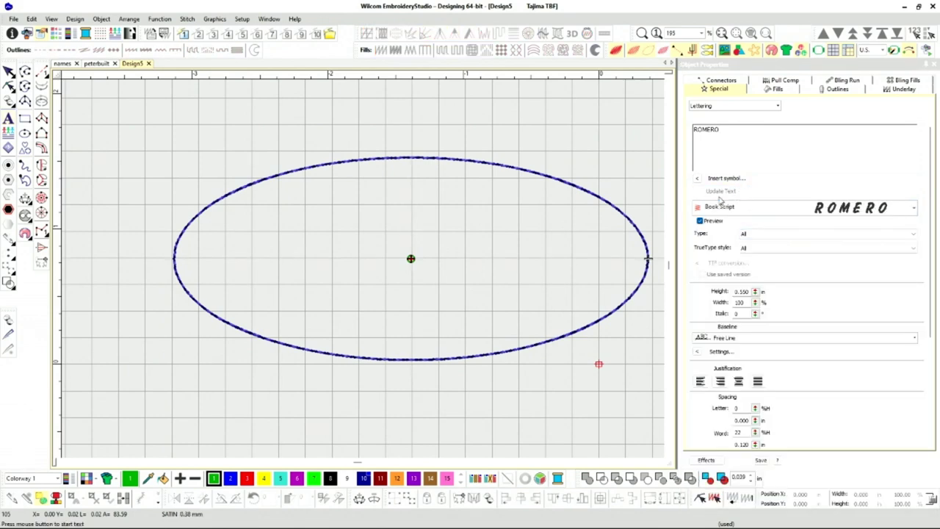
{"action": "left_click", "coordinate": [412, 259]}
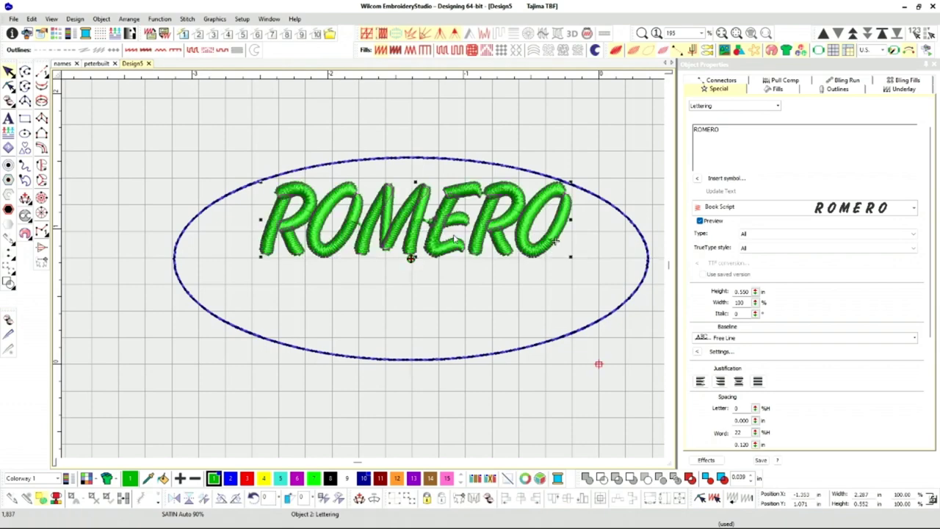
Move the lettering down to the middle of the oval and recolor it black with color 8.
{"action": "left_click_drag", "start_coordinate": [441, 247], "coordinate": [430, 300]}
{"action": "left_click", "coordinate": [334, 481]}
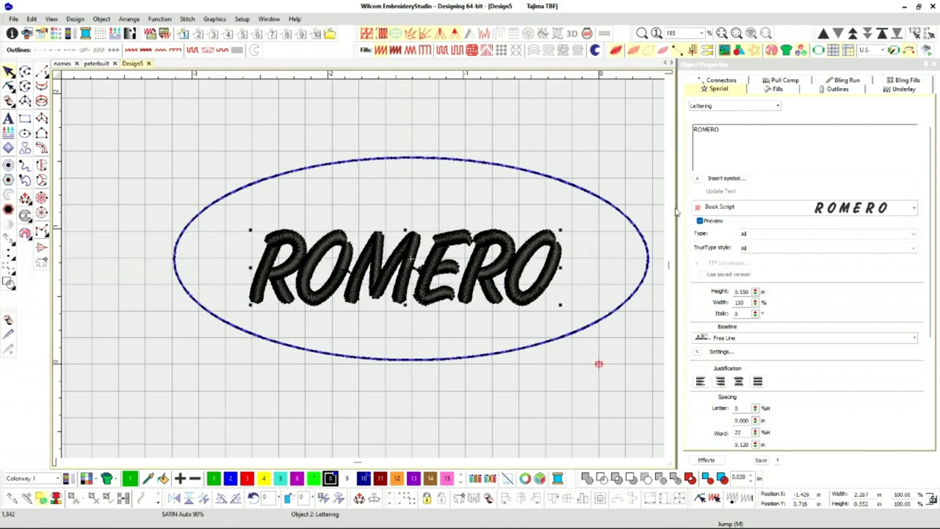
Enlarge the lettering proportionally to about 2.86 in wide and center it inside the oval.
{"action": "left_click_drag", "start_coordinate": [679, 213], "coordinate": [780, 213]}
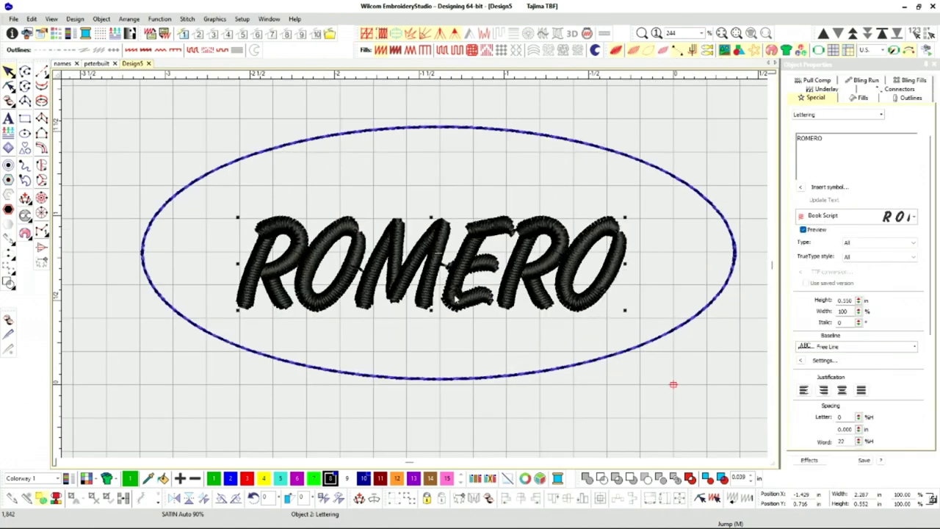
{"action": "left_click_drag", "start_coordinate": [625, 216], "coordinate": [682, 189]}
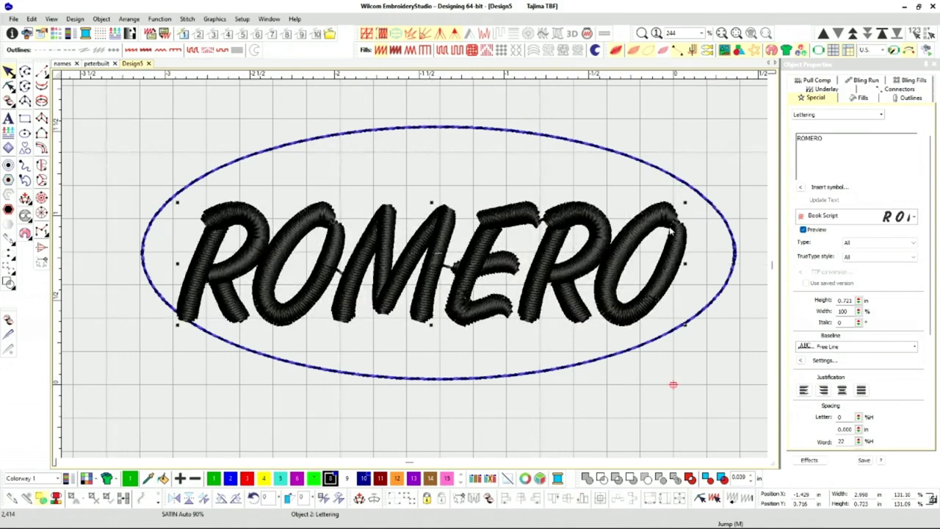
{"action": "left_click_drag", "start_coordinate": [478, 314], "coordinate": [441, 254]}
{"action": "scroll", "coordinate": [526, 331], "scroll_direction": "down", "scroll_amount": 2}
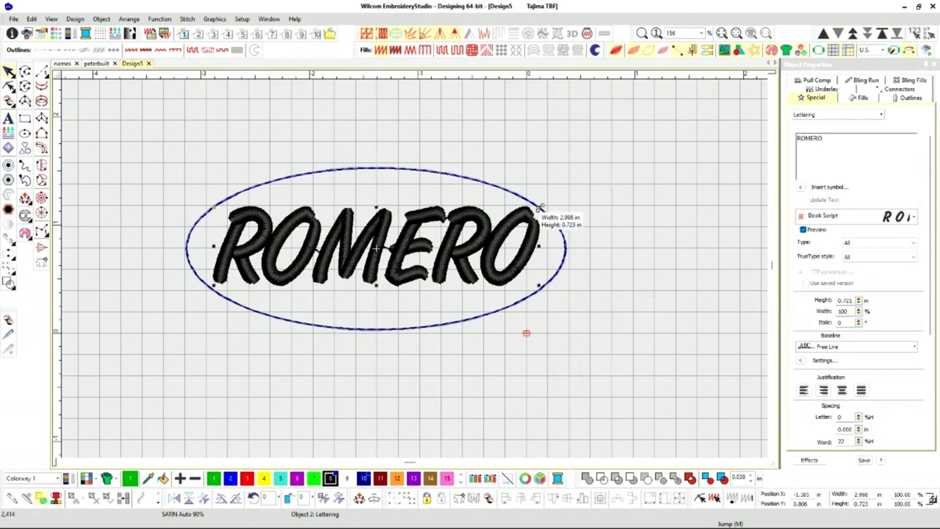
{"action": "left_click_drag", "start_coordinate": [541, 208], "coordinate": [531, 211]}
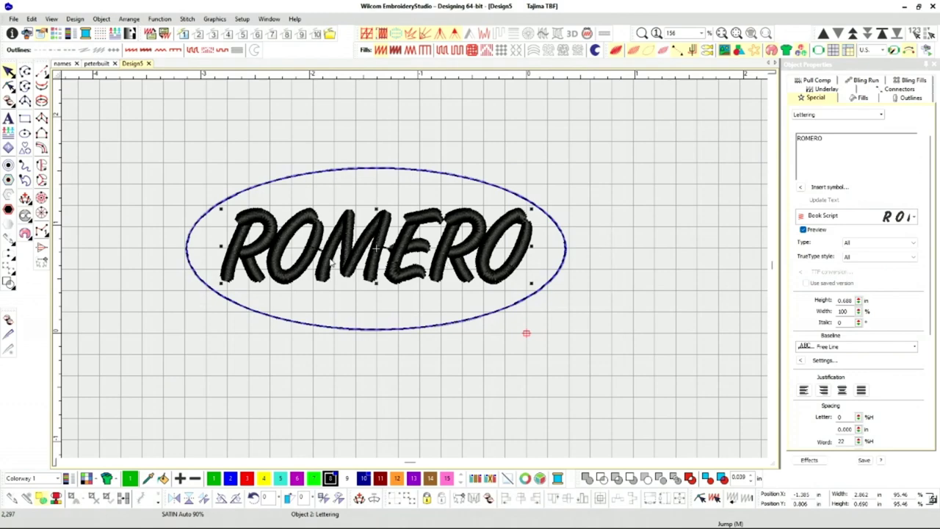
Reshape the lettering by shifting individual letters closer together to close the gaps around the middle letters, about 2.78 in wide overall.
{"action": "left_click", "coordinate": [367, 384]}
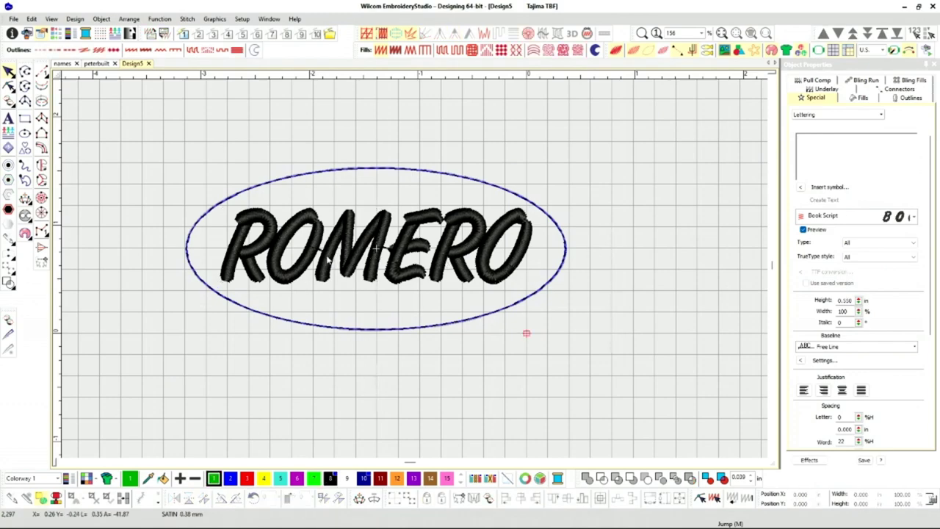
{"action": "scroll", "coordinate": [376, 252], "scroll_direction": "up", "scroll_amount": 8}
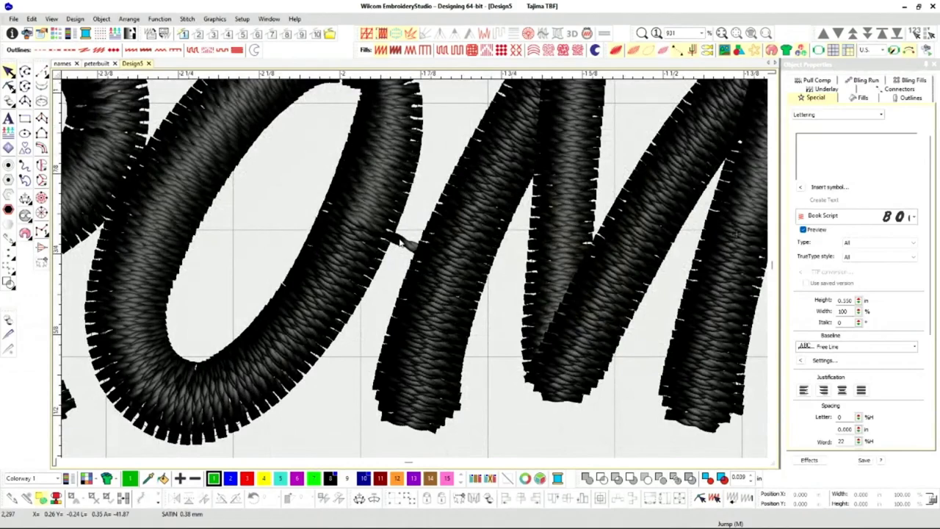
{"action": "scroll", "coordinate": [415, 259], "scroll_direction": "down", "scroll_amount": 3}
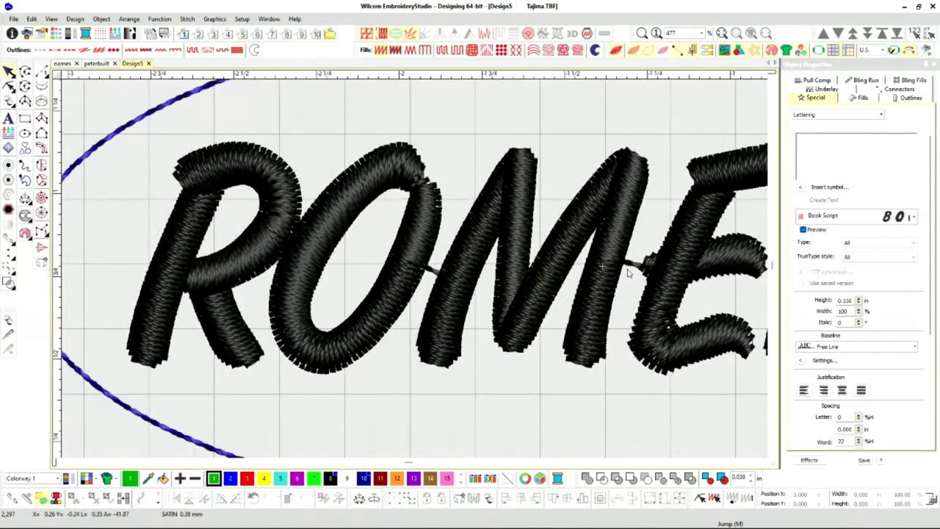
{"action": "scroll", "coordinate": [419, 257], "scroll_direction": "up", "scroll_amount": 3}
{"action": "scroll", "coordinate": [420, 256], "scroll_direction": "down", "scroll_amount": 3}
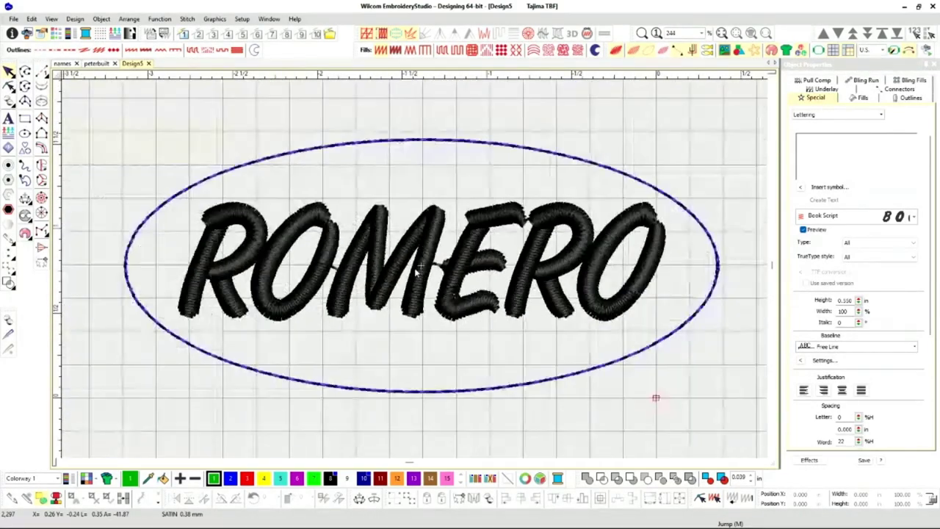
{"action": "left_click", "coordinate": [414, 299]}
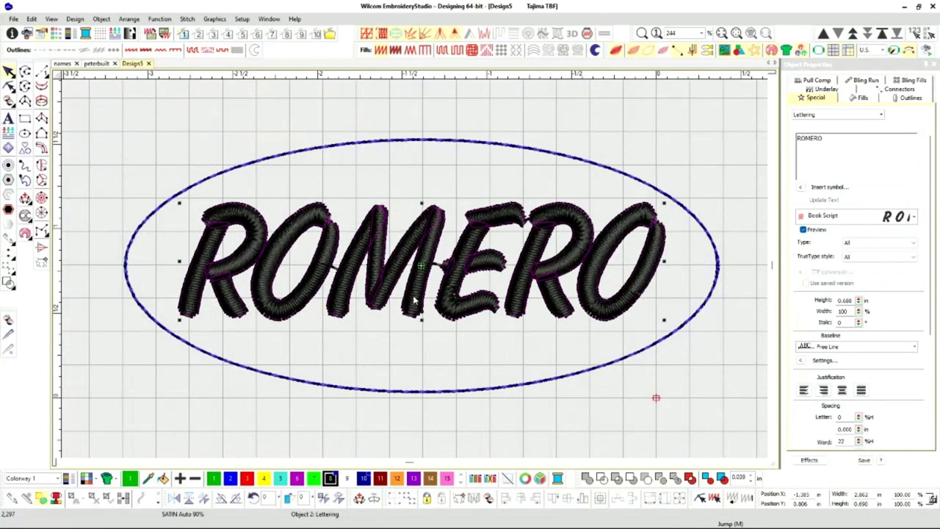
{"action": "key", "text": "h"}
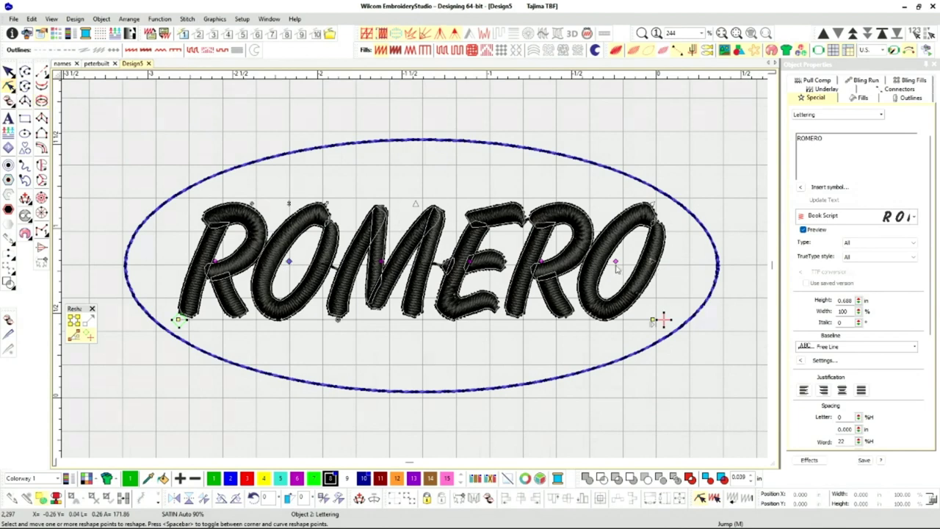
{"action": "left_click_drag", "start_coordinate": [617, 263], "coordinate": [621, 263]}
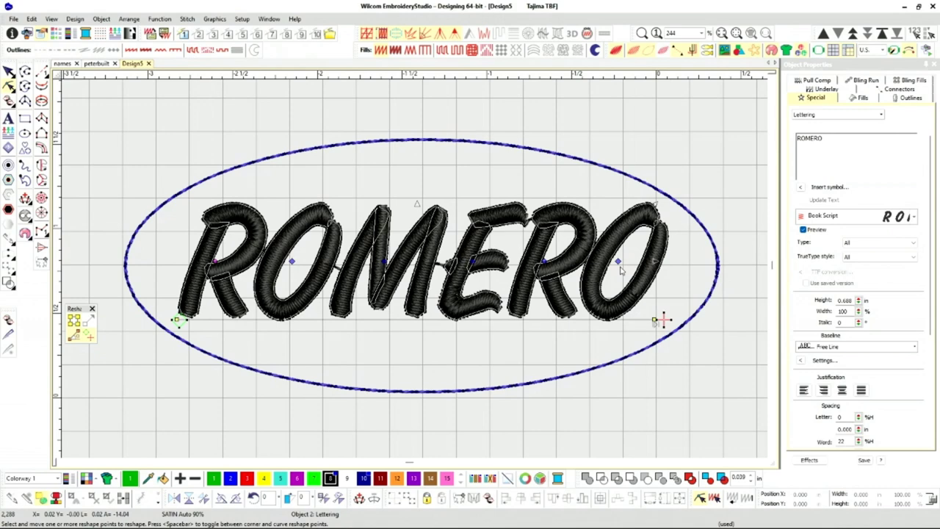
{"action": "left_click", "coordinate": [291, 260]}
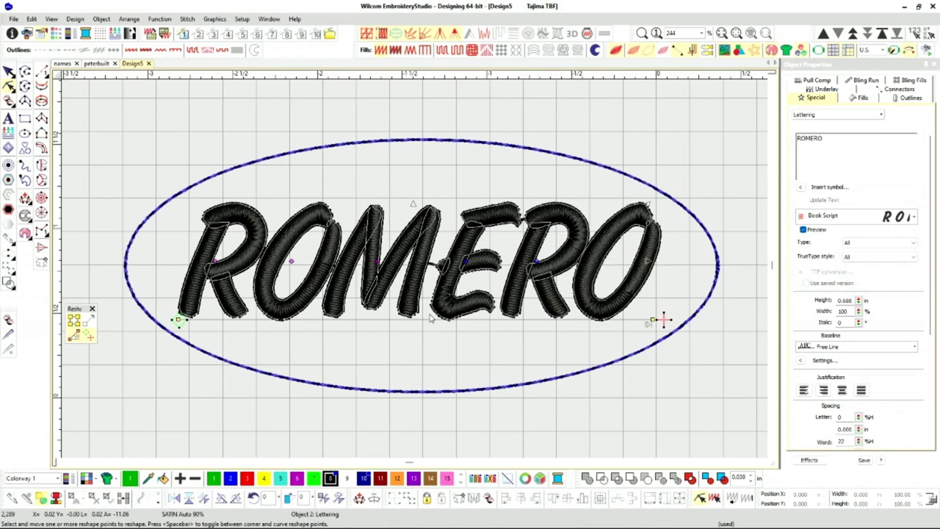
{"action": "left_click_drag", "start_coordinate": [431, 317], "coordinate": [429, 313]}
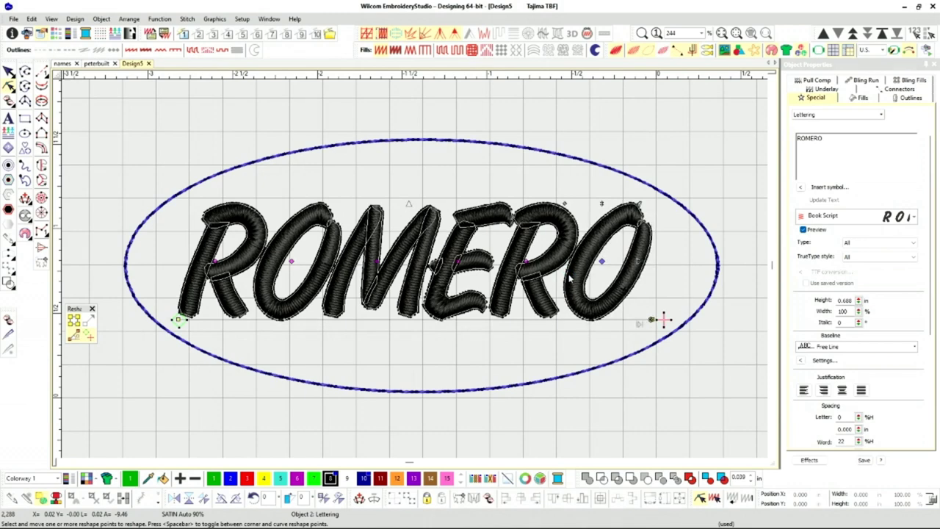
{"action": "key", "text": "Escape"}
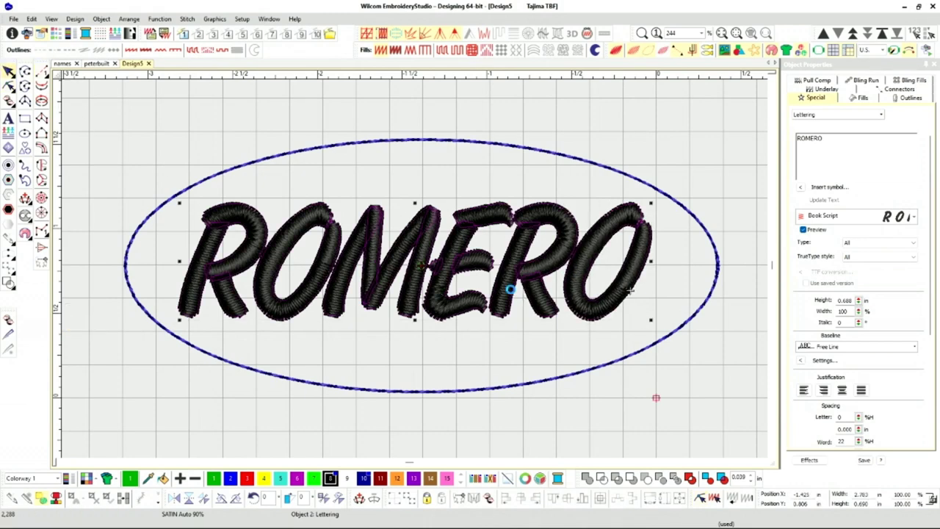
{"action": "key", "text": "Escape"}
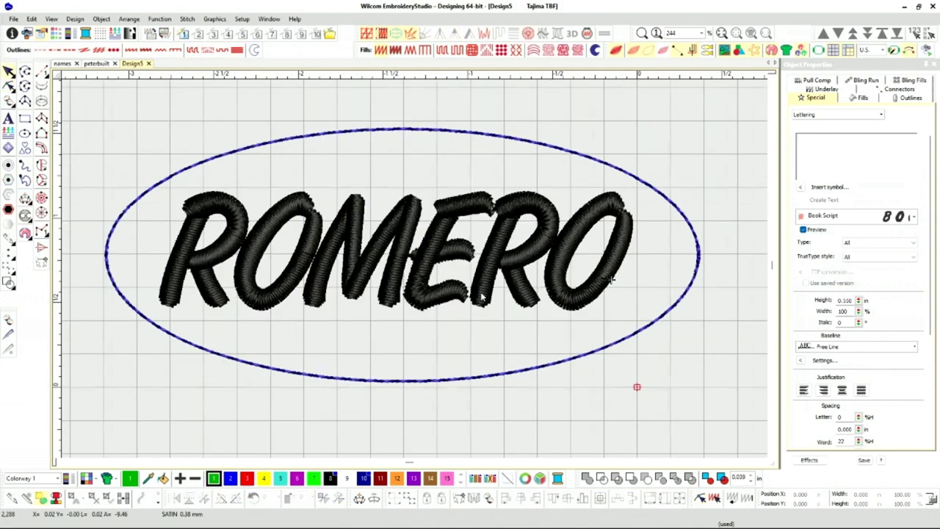
Duplicate the dark blue oval run outline in place.
{"action": "left_click", "coordinate": [482, 296]}
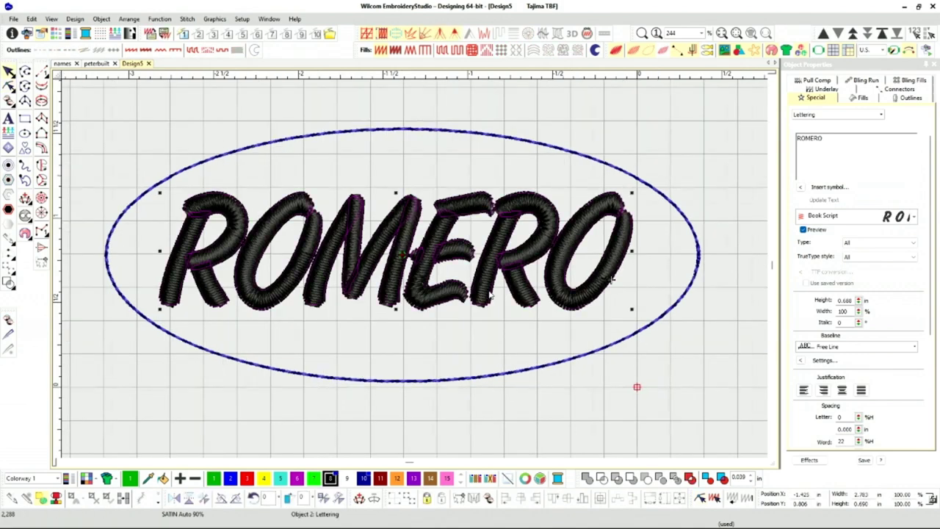
{"action": "scroll", "coordinate": [416, 272], "scroll_direction": "down", "scroll_amount": 2}
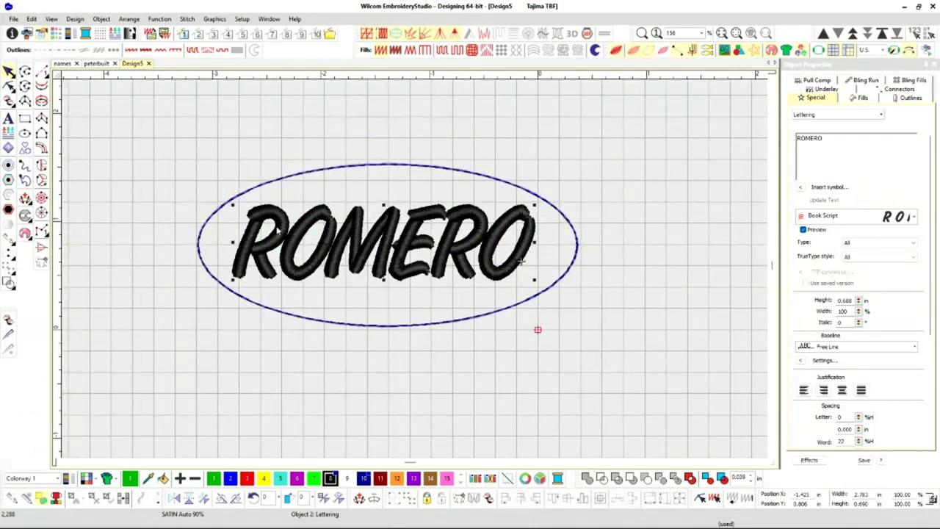
{"action": "left_click", "coordinate": [578, 243]}
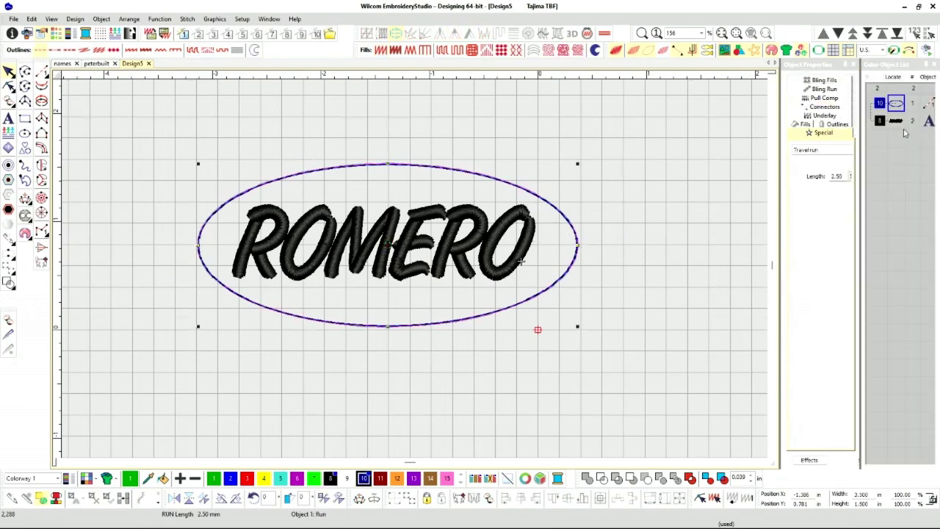
{"action": "key", "text": "ctrl+d"}
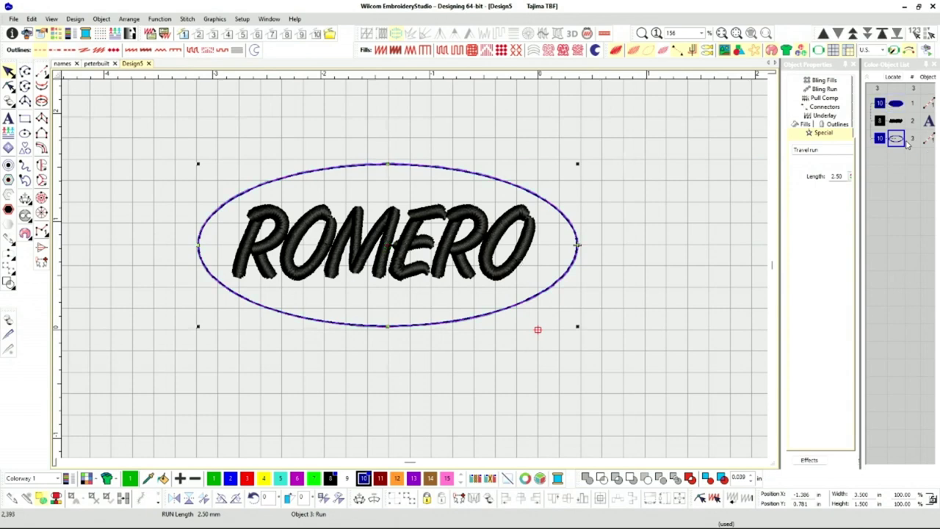
Sequence the original oval directly after the lettering and convert the duplicate oval to a satin outline.
{"action": "left_click", "coordinate": [908, 145]}
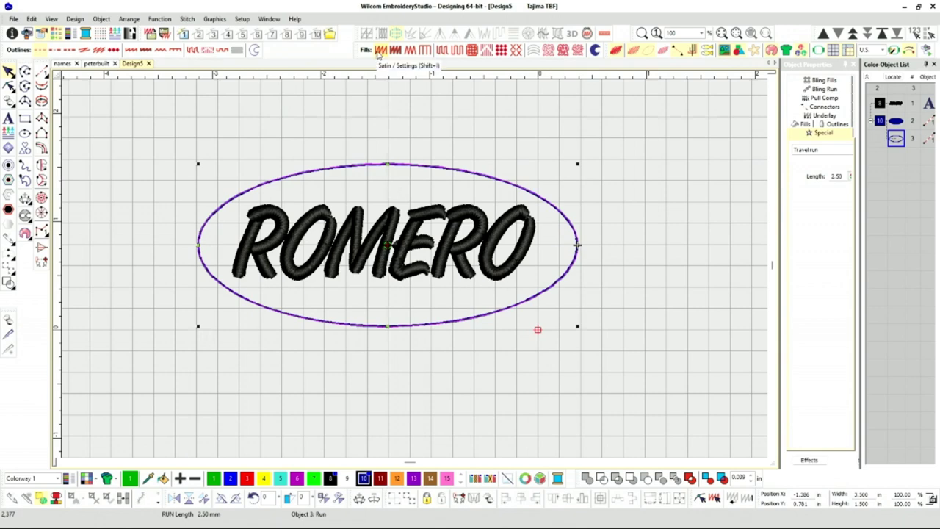
{"action": "left_click", "coordinate": [129, 49]}
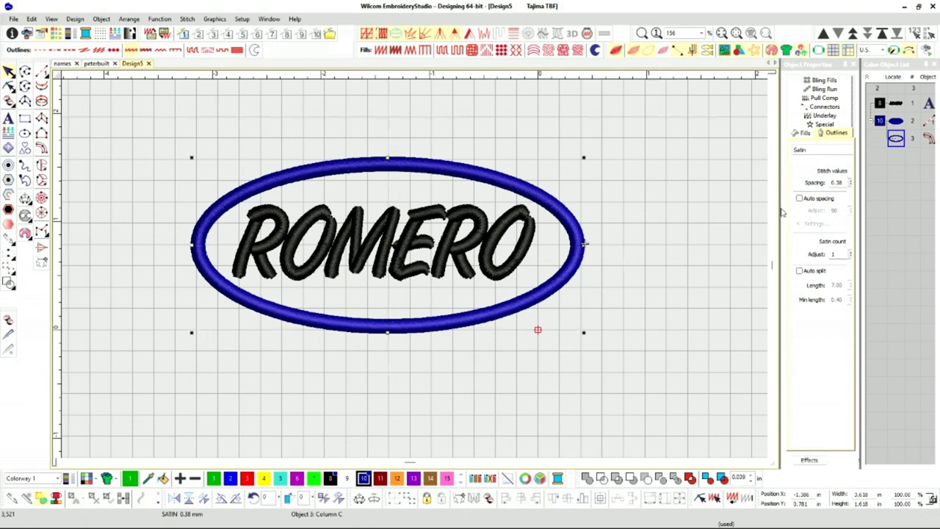
Turn off auto spacing and auto split for the lettering's satin fill.
{"action": "left_click_drag", "start_coordinate": [780, 209], "coordinate": [689, 235]}
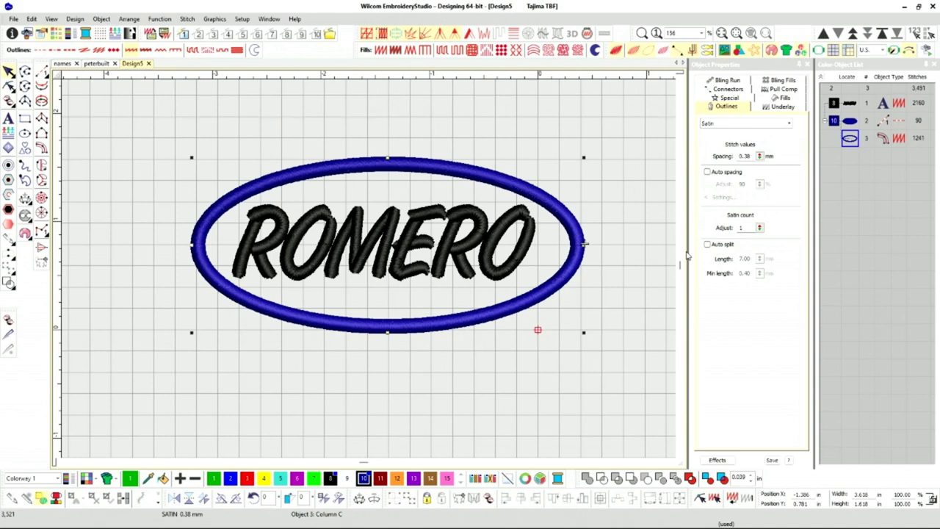
{"action": "key", "text": "Tab"}
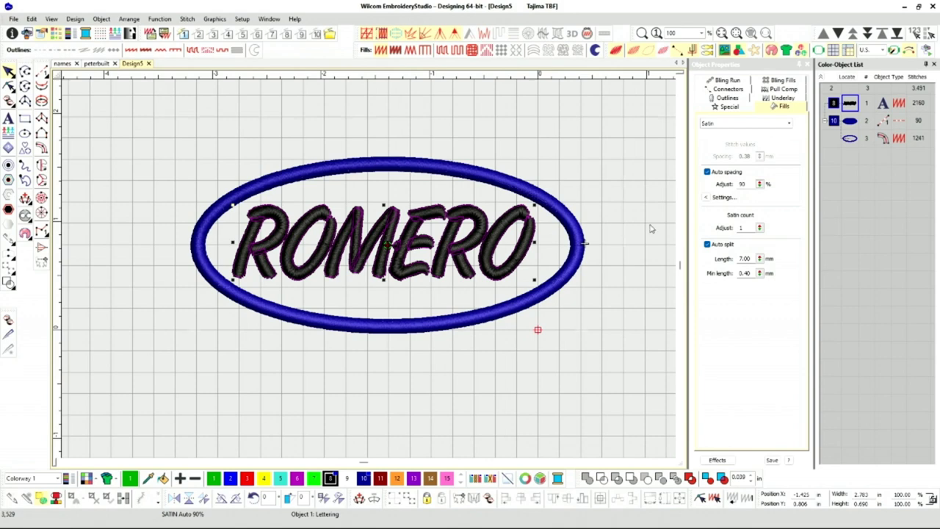
{"action": "left_click", "coordinate": [714, 175]}
{"action": "left_click", "coordinate": [725, 247]}
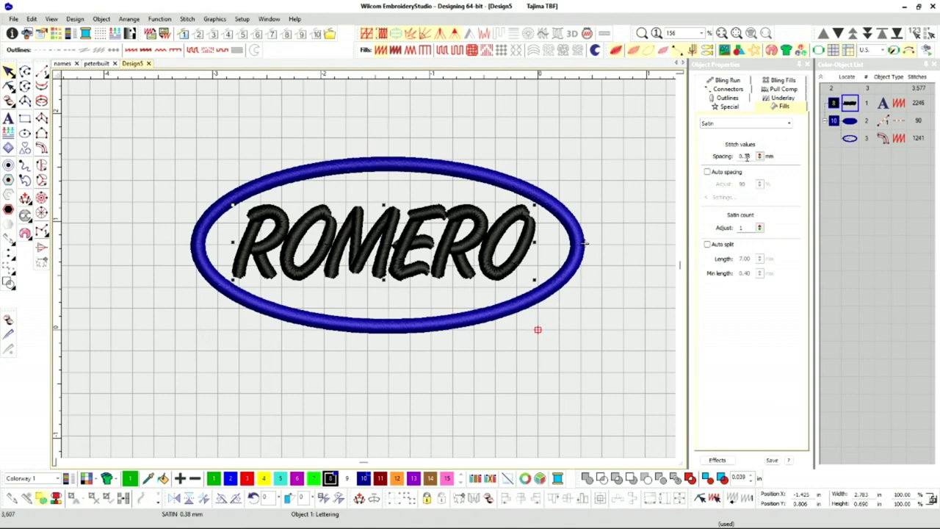
Set the lettering's first underlay to Center Run and its second underlay to Double Zigzag.
{"action": "left_click", "coordinate": [782, 99]}
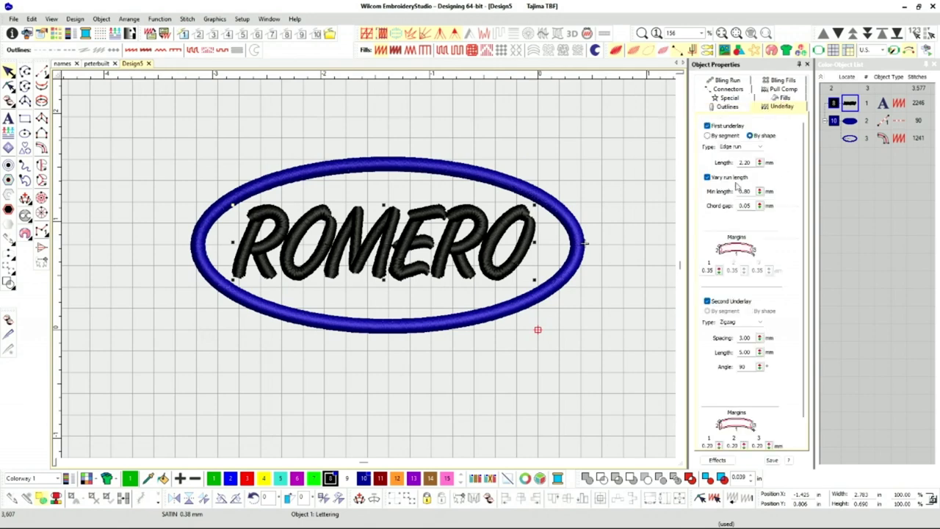
{"action": "left_click", "coordinate": [755, 147]}
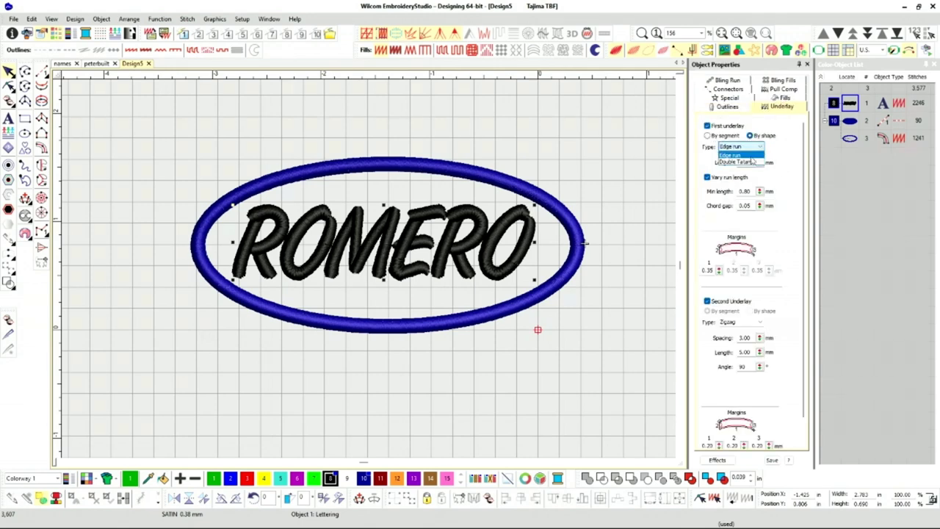
{"action": "left_click", "coordinate": [750, 156]}
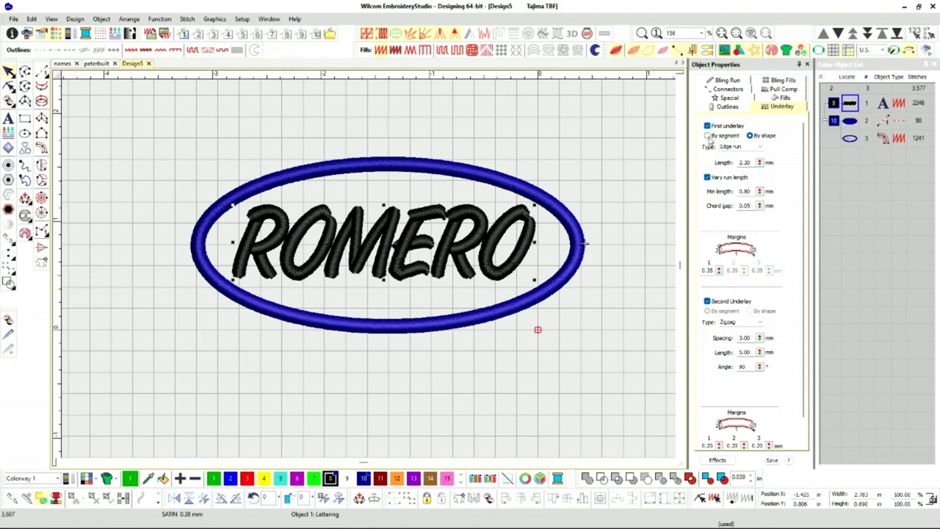
{"action": "left_click", "coordinate": [741, 146]}
{"action": "left_click", "coordinate": [738, 156]}
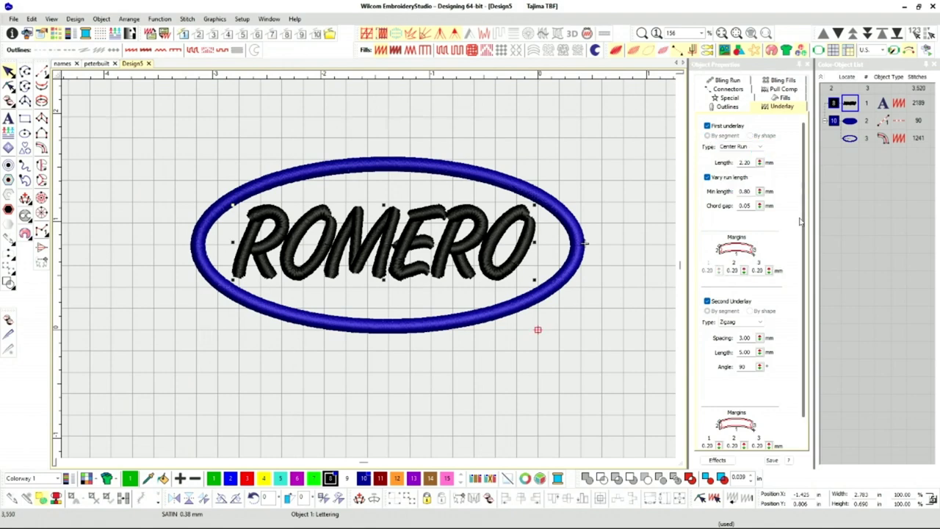
{"action": "left_click", "coordinate": [754, 323]}
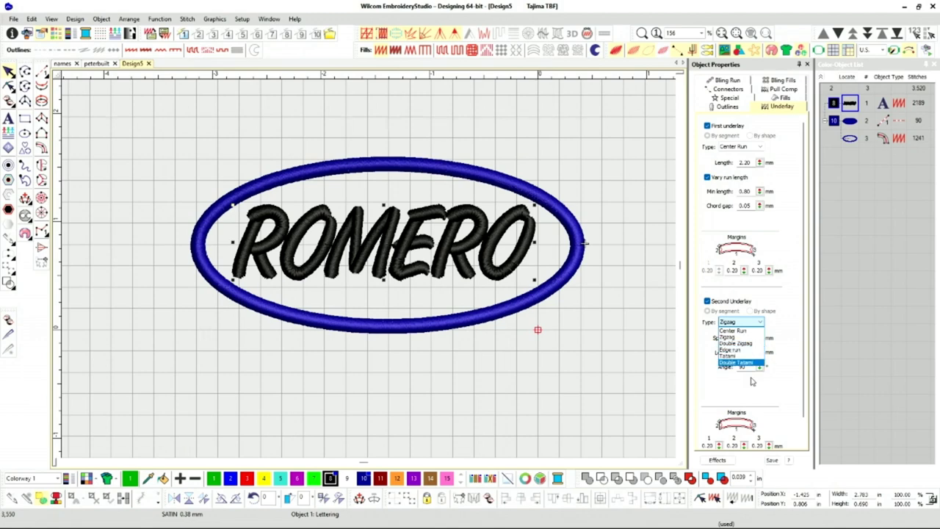
{"action": "left_click", "coordinate": [735, 343]}
Reshape the lettering by nudging its last three letters slightly closer to the others, about 2.77 in wide overall.
{"action": "left_click", "coordinate": [850, 106]}
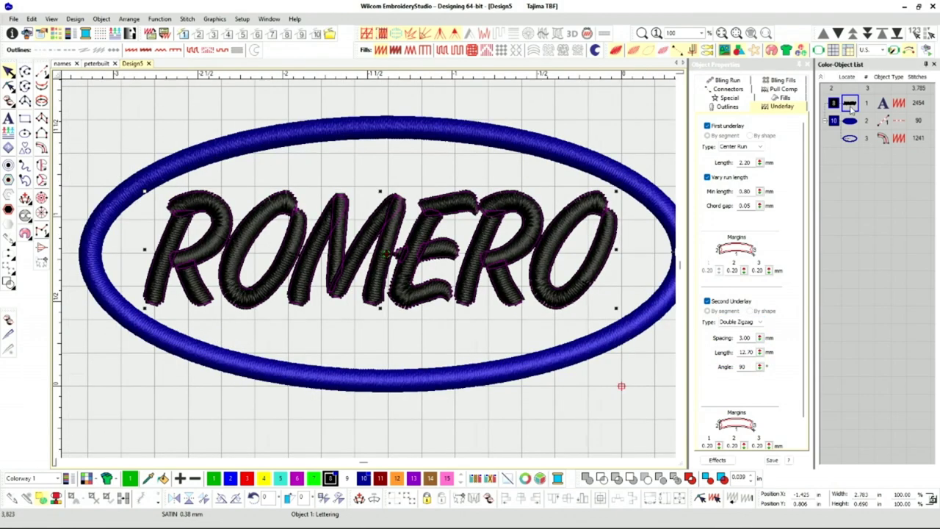
{"action": "key", "text": "h"}
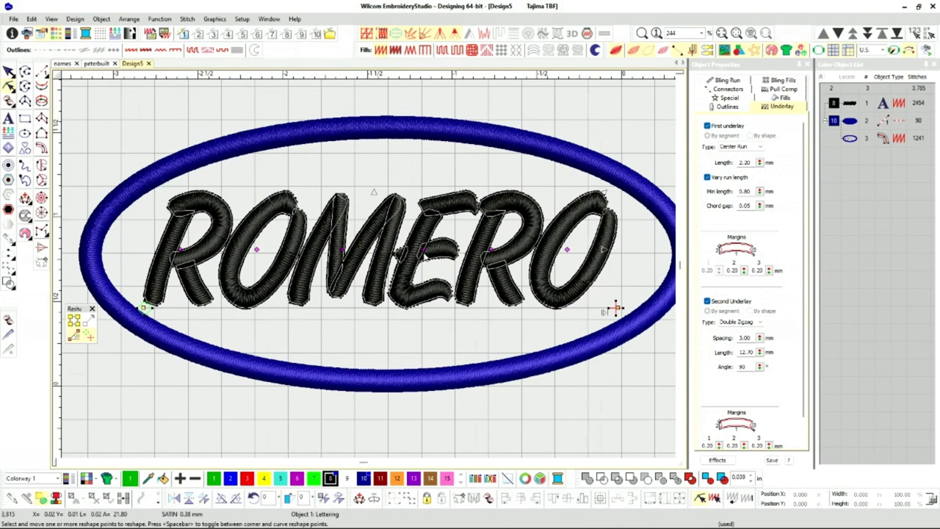
{"action": "left_click", "coordinate": [424, 249]}
{"action": "left_click", "coordinate": [567, 249]}
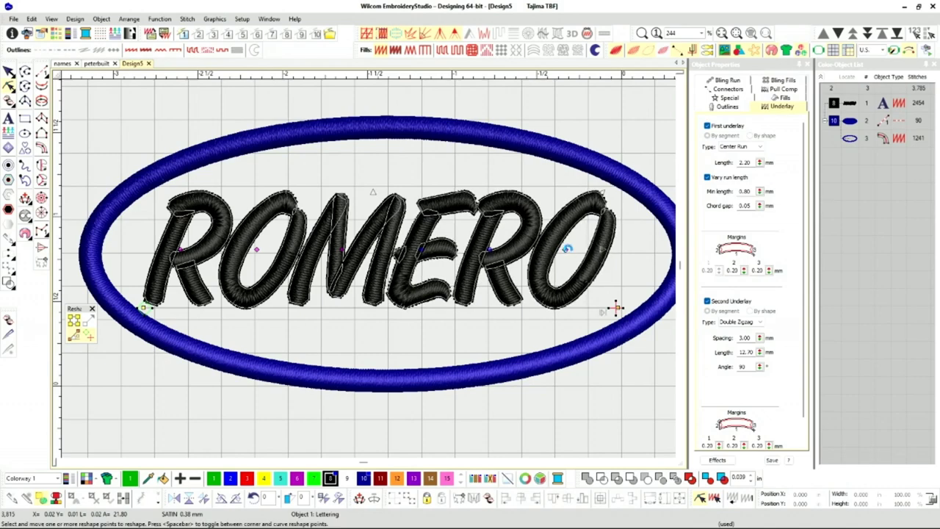
{"action": "key", "text": "1"}
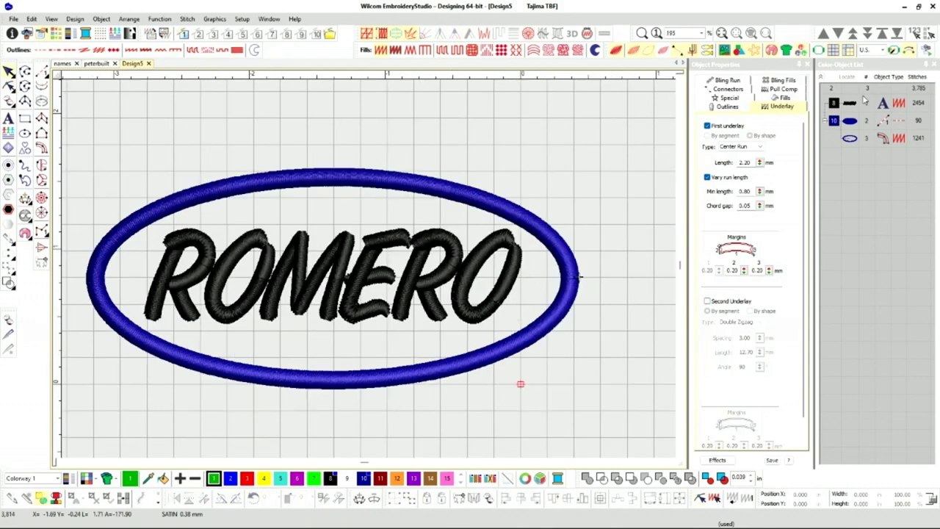
Review the lettering's fill, underlay, font and pull compensation settings.
{"action": "left_click", "coordinate": [783, 98]}
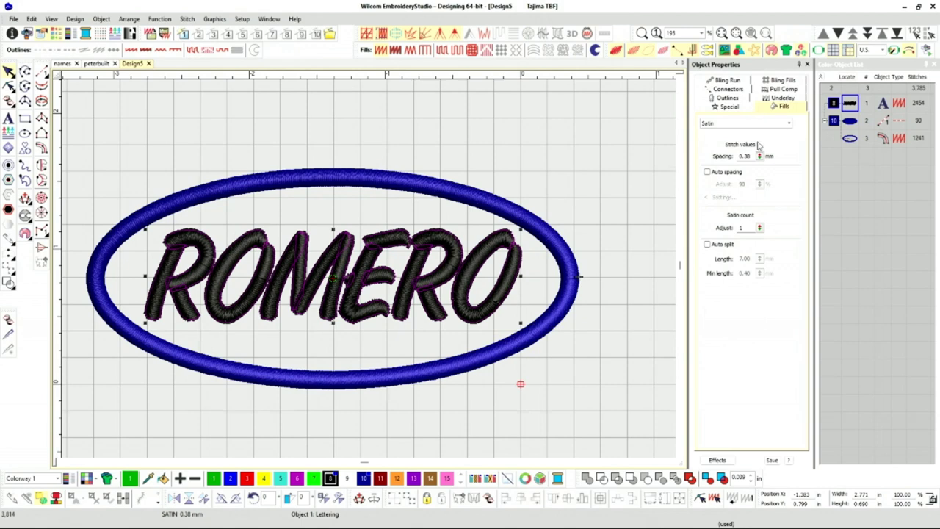
{"action": "left_click", "coordinate": [729, 107]}
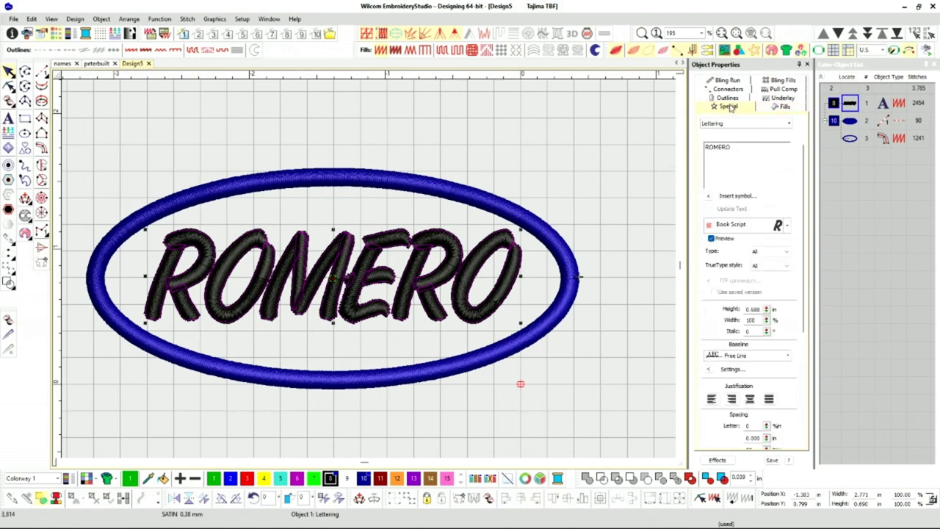
{"action": "left_click", "coordinate": [778, 99]}
{"action": "left_click", "coordinate": [789, 89]}
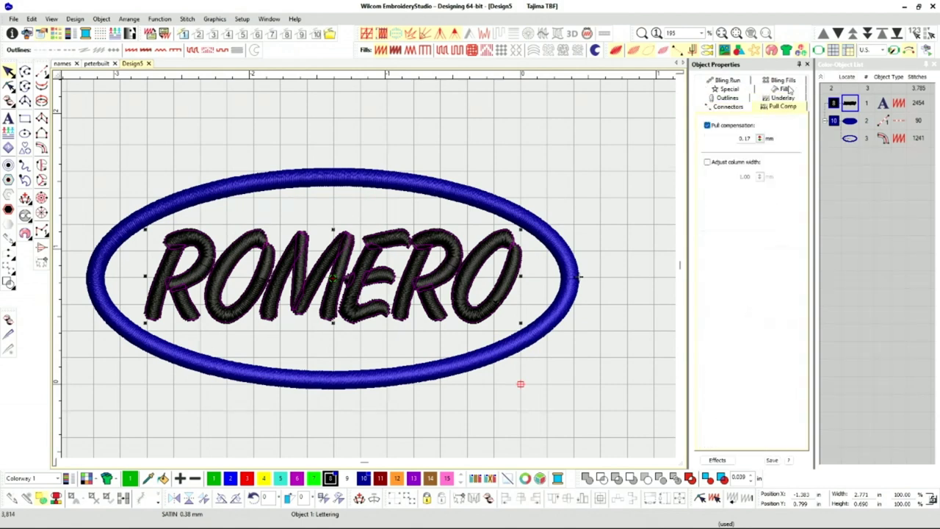
Add a Double Zigzag second underlay to the satin oval border, keeping Center Run as the first underlay.
{"action": "left_click", "coordinate": [860, 137]}
{"action": "left_click", "coordinate": [730, 99]}
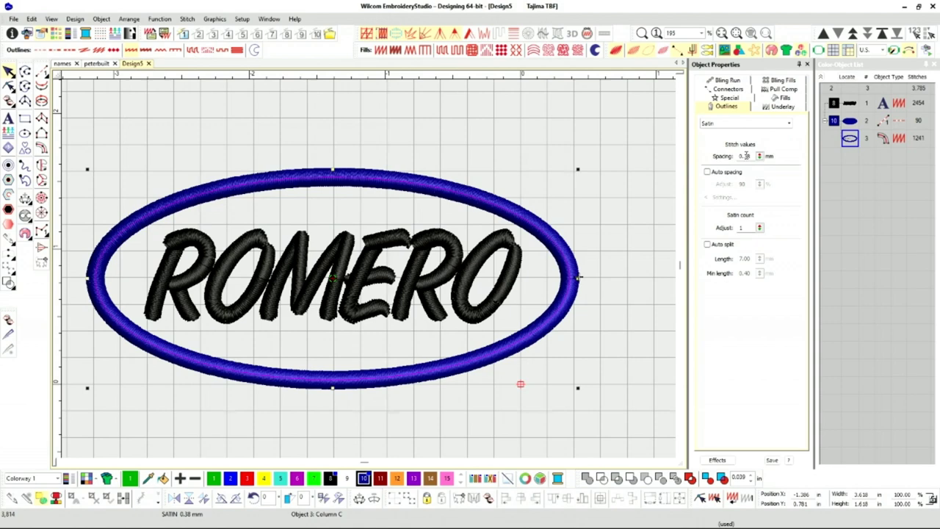
{"action": "left_click", "coordinate": [781, 108]}
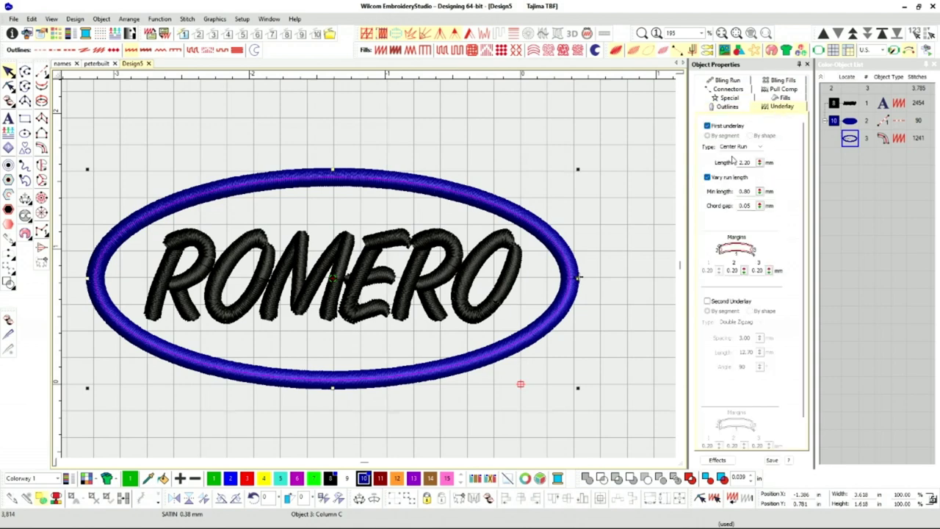
{"action": "left_click", "coordinate": [761, 147]}
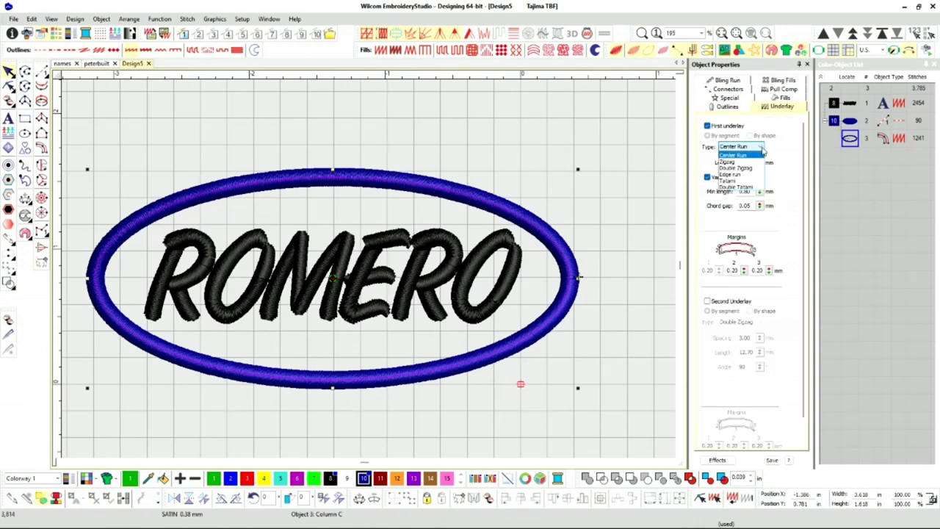
{"action": "left_click", "coordinate": [780, 189]}
{"action": "left_click", "coordinate": [707, 301]}
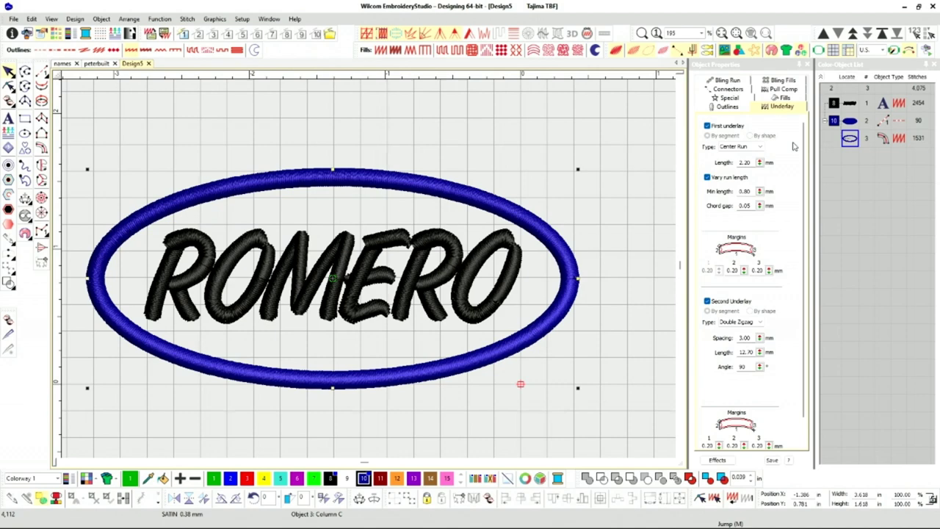
Switch the measurement units to Metric and set the satin border's column width to 3.5 mm.
{"action": "left_click", "coordinate": [729, 98]}
{"action": "left_click", "coordinate": [881, 50]}
{"action": "left_click", "coordinate": [877, 61]}
{"action": "double_click", "coordinate": [748, 156]}
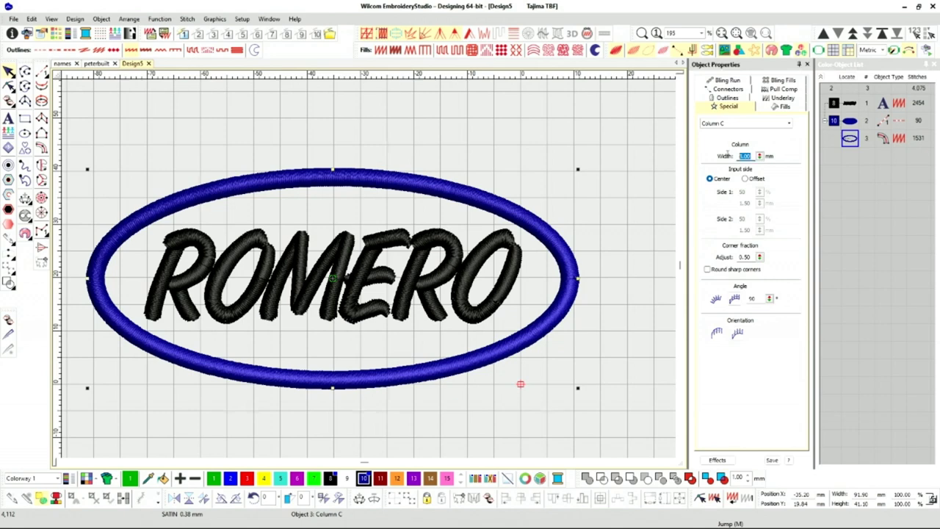
{"action": "type", "text": "3.5"}
{"action": "key", "text": "Return"}
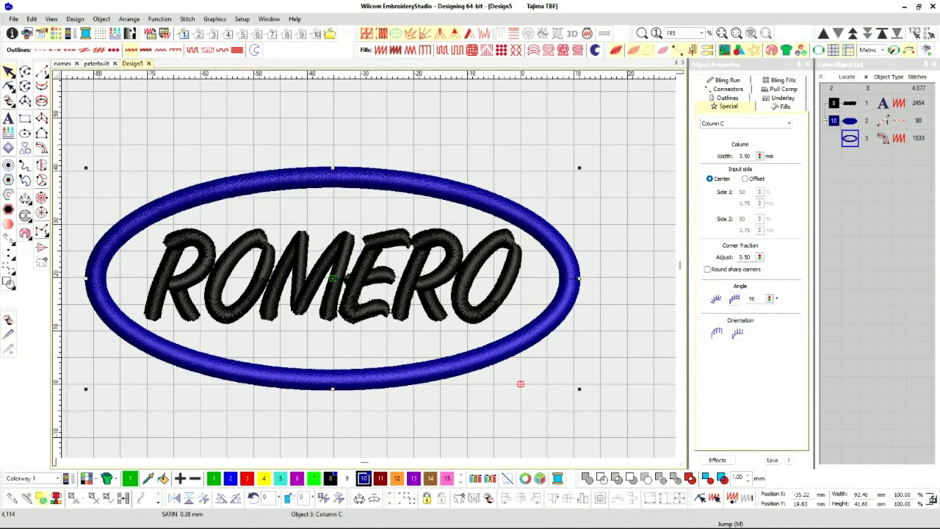
{"action": "left_click", "coordinate": [454, 121]}
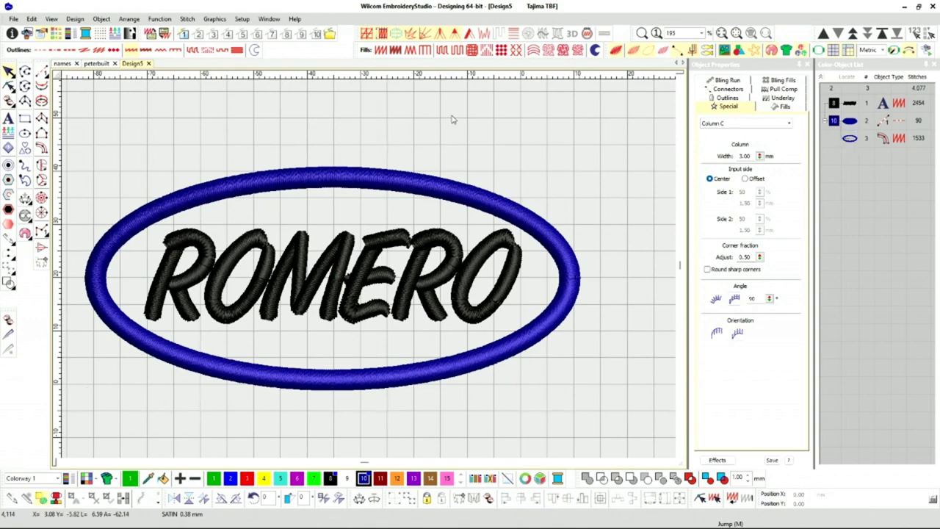
Select the lettering and both ovals and return the measurement units to U.S. for checking the overall size.
{"action": "scroll", "coordinate": [371, 274], "scroll_direction": "down", "scroll_amount": 2}
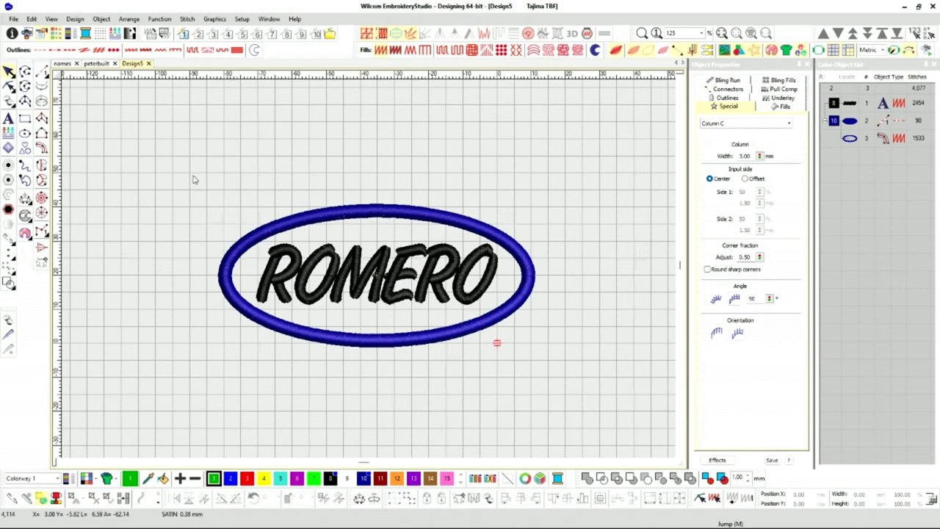
{"action": "left_click_drag", "start_coordinate": [189, 172], "coordinate": [568, 374]}
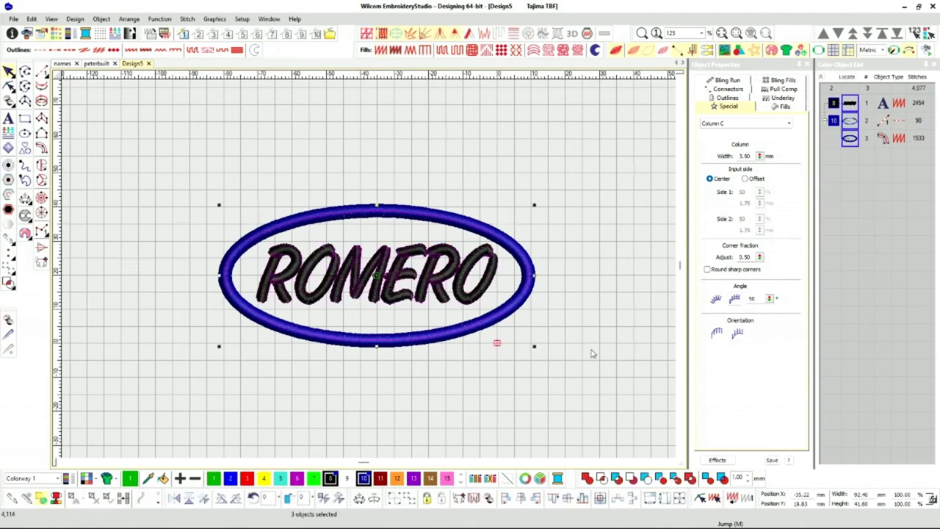
{"action": "left_click", "coordinate": [881, 52]}
{"action": "left_click", "coordinate": [878, 68]}
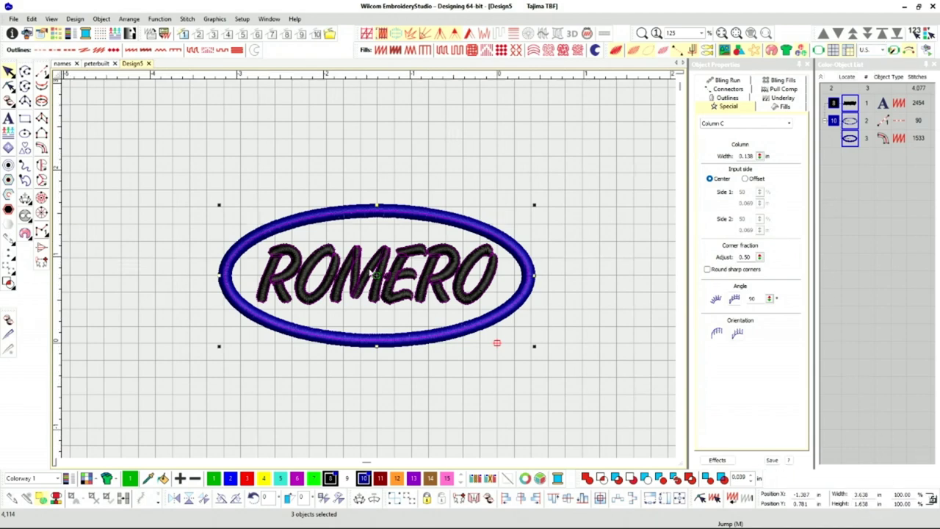
Examine the lettering and satin border up close and at full view to check spacing, centering and overall appearance.
{"action": "scroll", "coordinate": [536, 290], "scroll_direction": "up", "scroll_amount": 4}
{"action": "scroll", "coordinate": [332, 256], "scroll_direction": "down", "scroll_amount": 3}
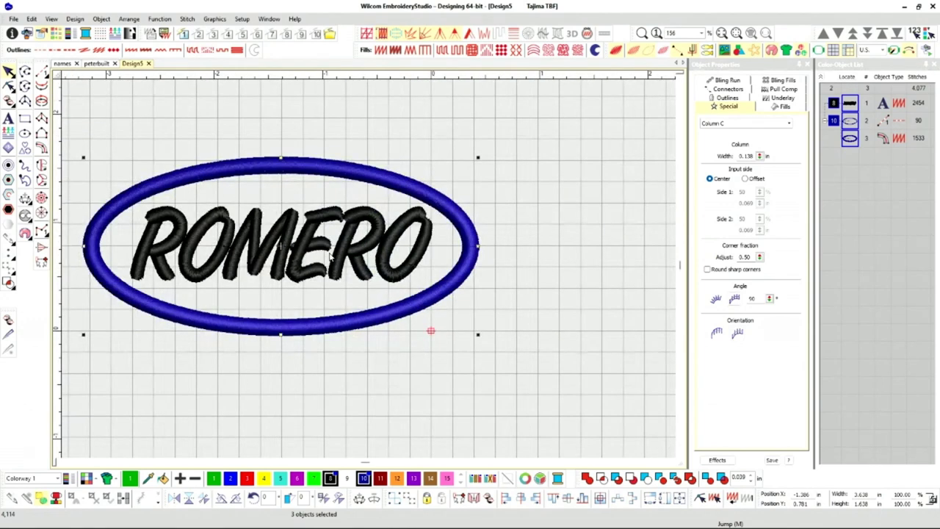
{"action": "left_click", "coordinate": [630, 295]}
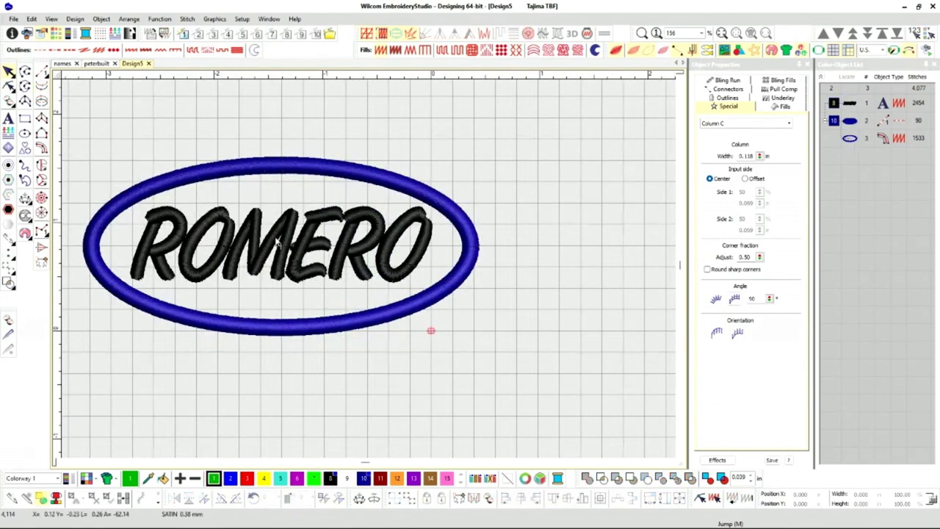
{"action": "scroll", "coordinate": [247, 237], "scroll_direction": "down", "scroll_amount": 1}
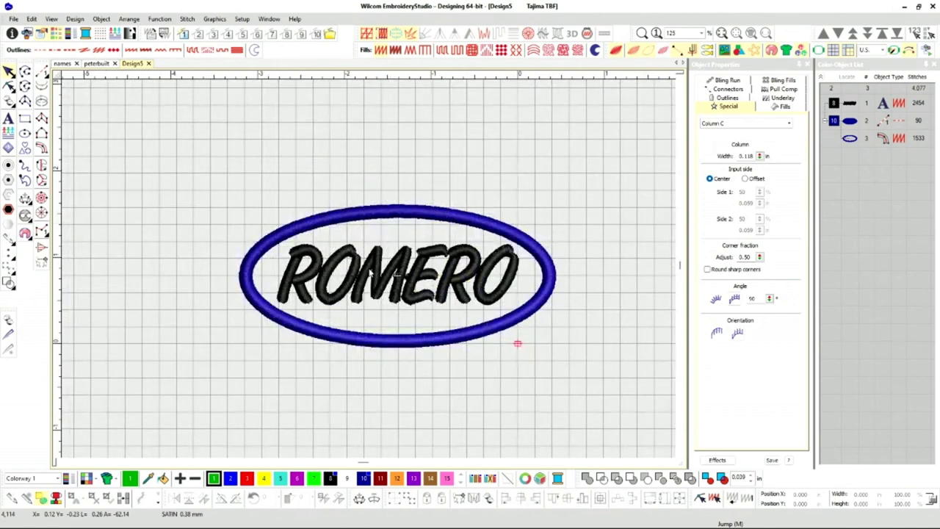
{"action": "left_click", "coordinate": [381, 292]}
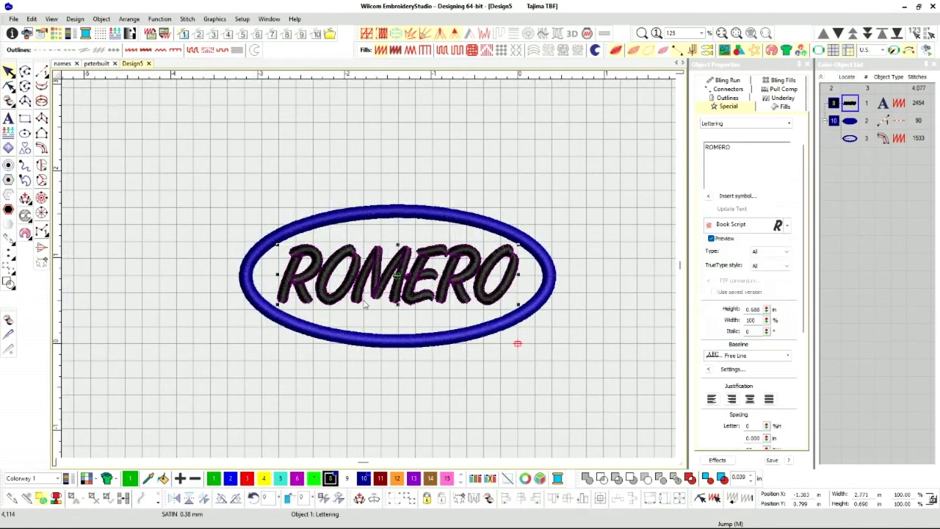
{"action": "scroll", "coordinate": [371, 273], "scroll_direction": "up", "scroll_amount": 2}
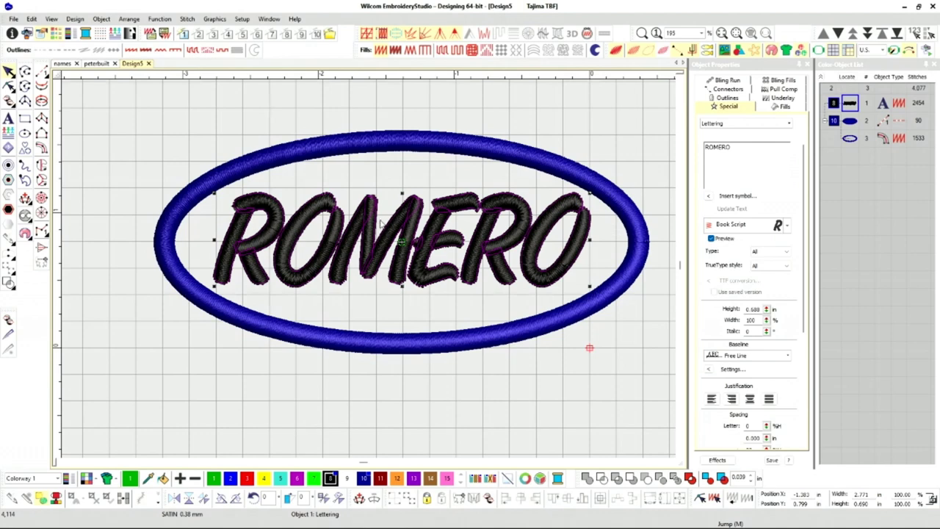
{"action": "left_click", "coordinate": [516, 106]}
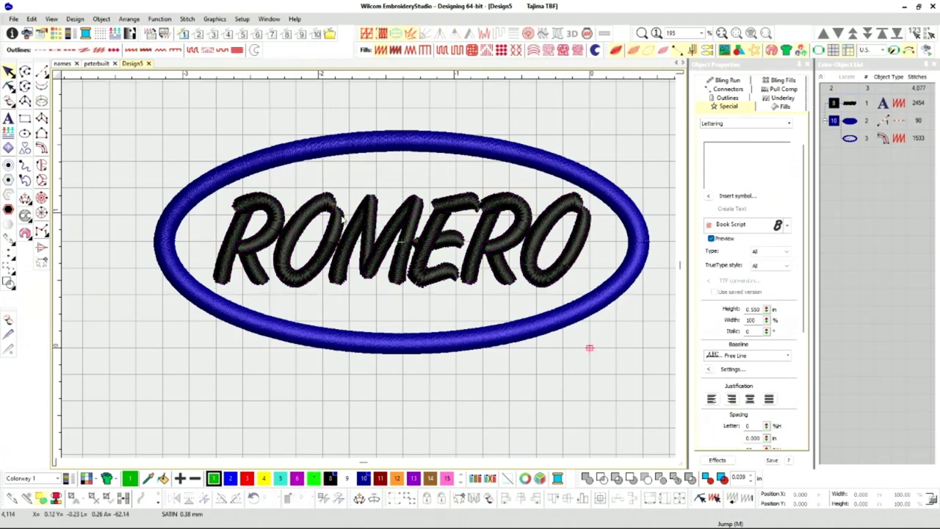
{"action": "left_click", "coordinate": [405, 267]}
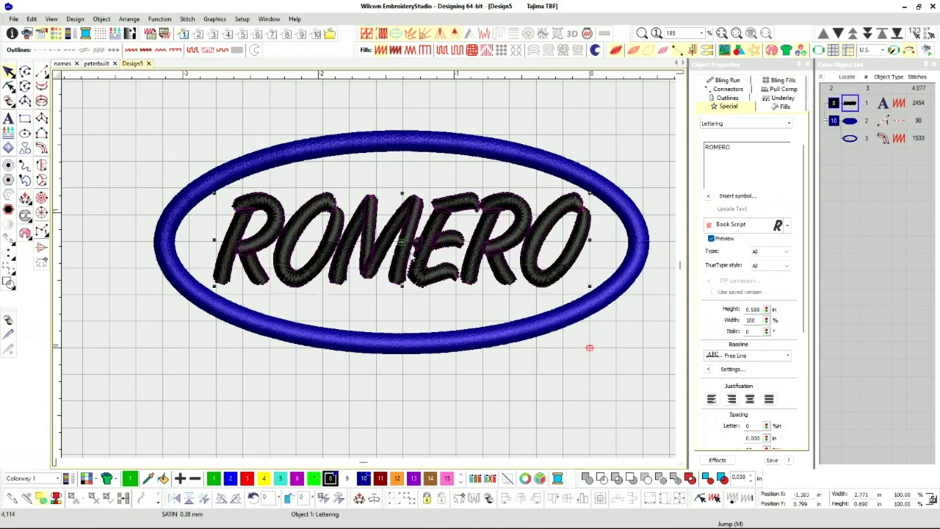
{"action": "left_click", "coordinate": [444, 168]}
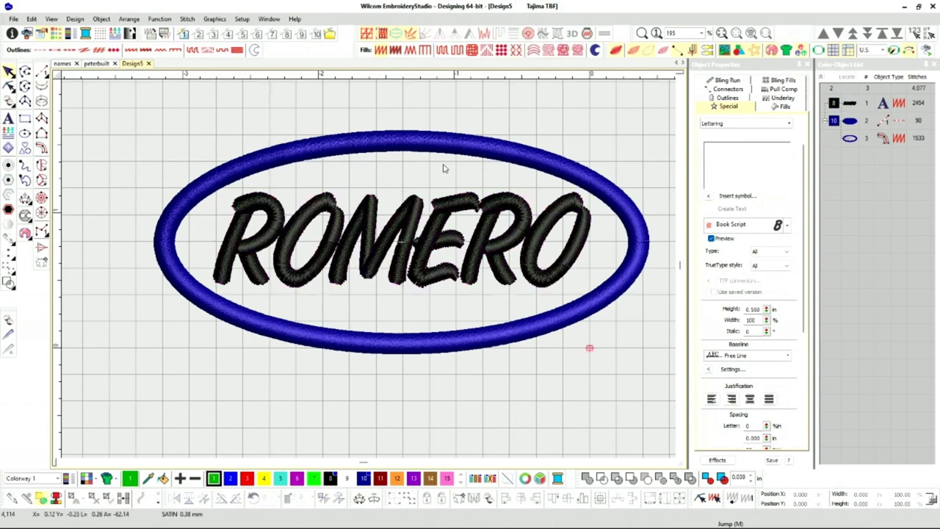
{"action": "scroll", "coordinate": [423, 200], "scroll_direction": "down", "scroll_amount": 2}
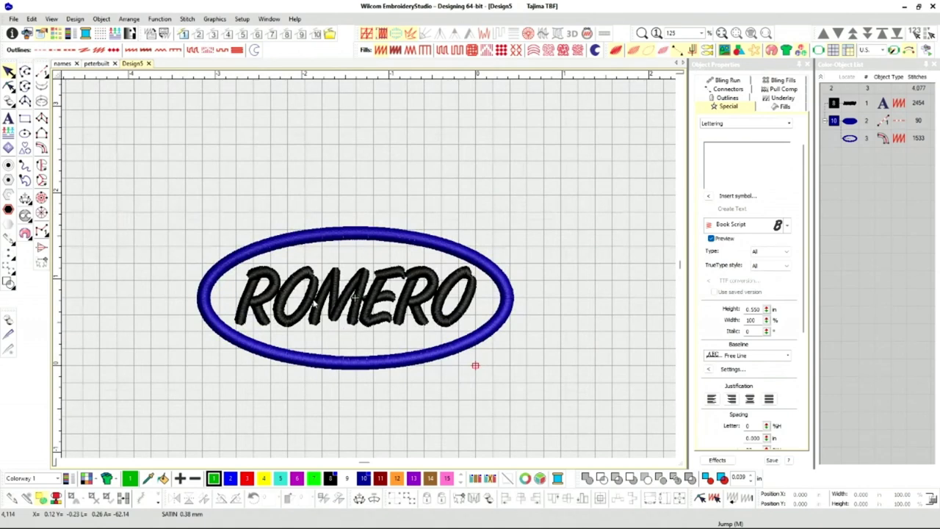
{"action": "scroll", "coordinate": [356, 295], "scroll_direction": "down", "scroll_amount": 2}
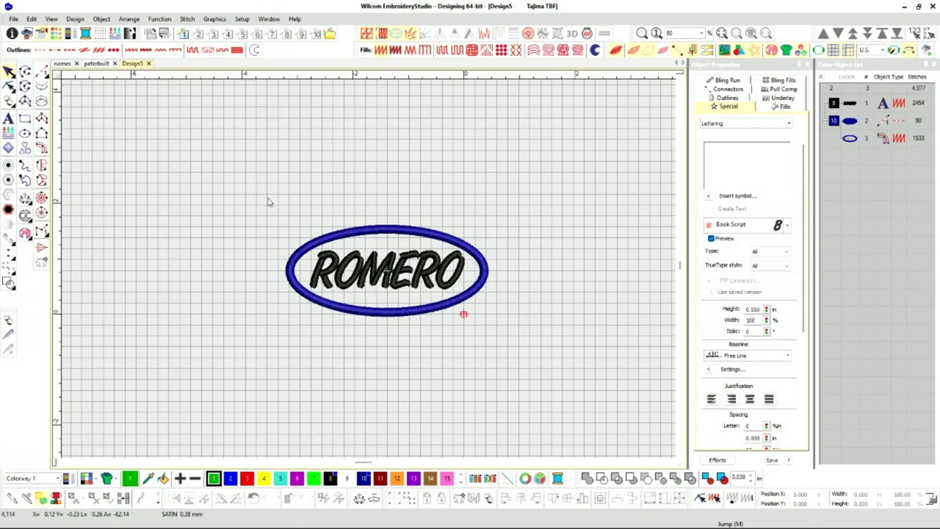
Duplicate the complete patch, lettering and both ovals, directly below the original.
{"action": "scroll", "coordinate": [370, 272], "scroll_direction": "up", "scroll_amount": 2}
{"action": "scroll", "coordinate": [515, 358], "scroll_direction": "up", "scroll_amount": 1}
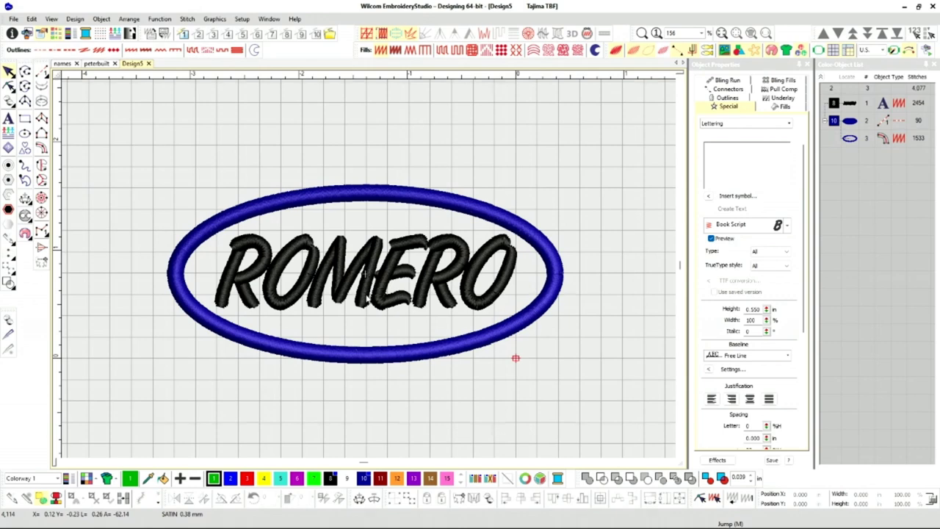
{"action": "scroll", "coordinate": [370, 272], "scroll_direction": "down", "scroll_amount": 2}
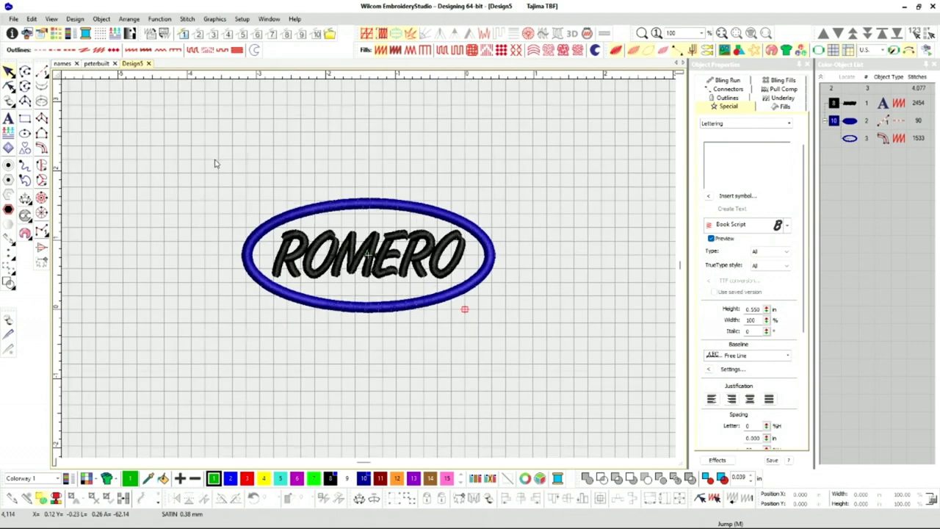
{"action": "left_click_drag", "start_coordinate": [216, 162], "coordinate": [580, 363]}
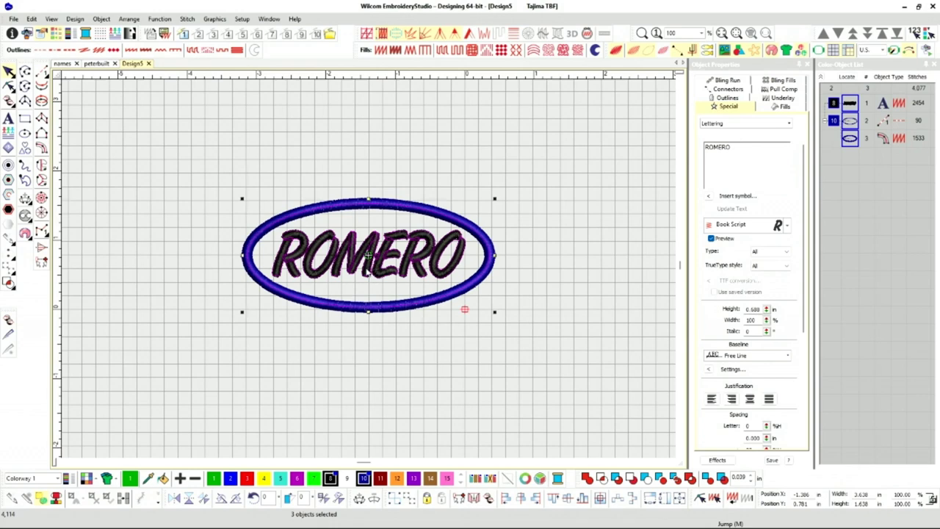
{"action": "left_click_drag", "start_coordinate": [368, 255], "coordinate": [370, 398]}
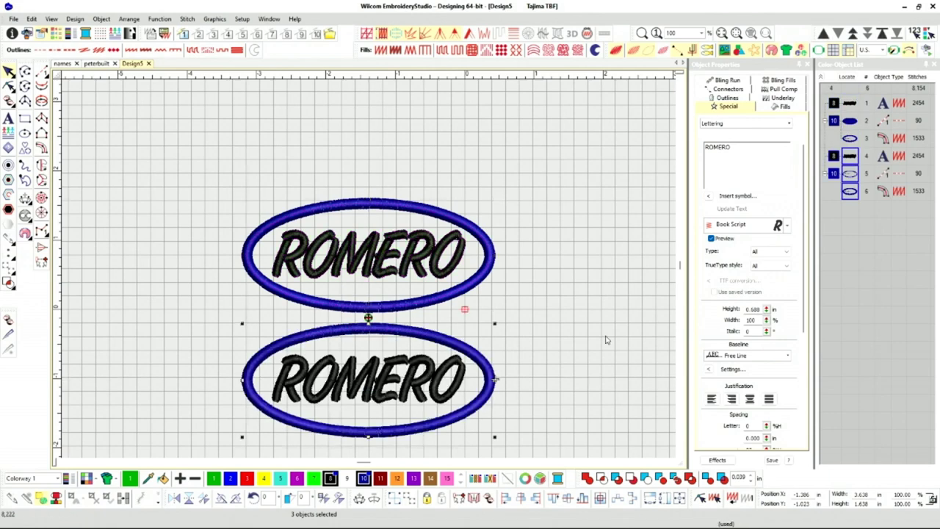
{"action": "left_click", "coordinate": [600, 362]}
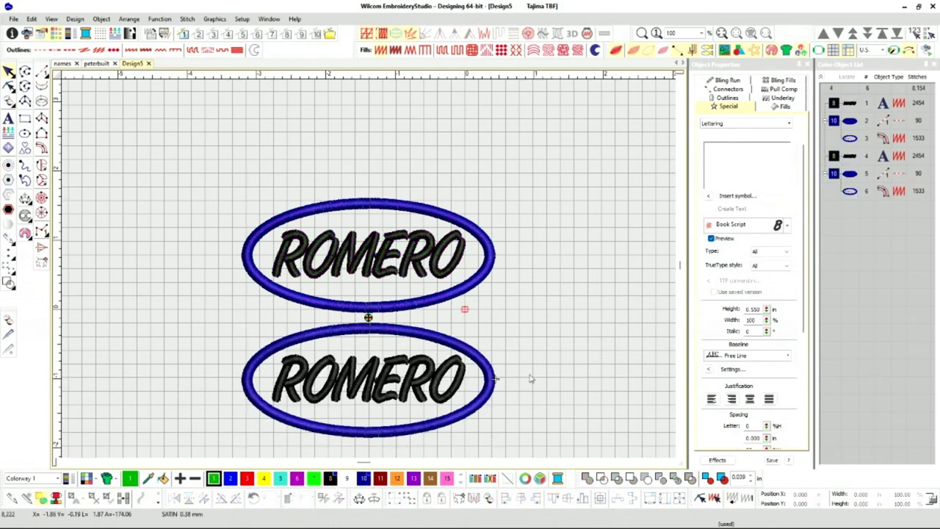
Apply the first Lettering Art shape, the double-sided bulge, to the lettering in the lower patch.
{"action": "left_click", "coordinate": [387, 387]}
{"action": "scroll", "coordinate": [371, 378], "scroll_direction": "up", "scroll_amount": 2}
{"action": "scroll", "coordinate": [371, 272], "scroll_direction": "up", "scroll_amount": 1}
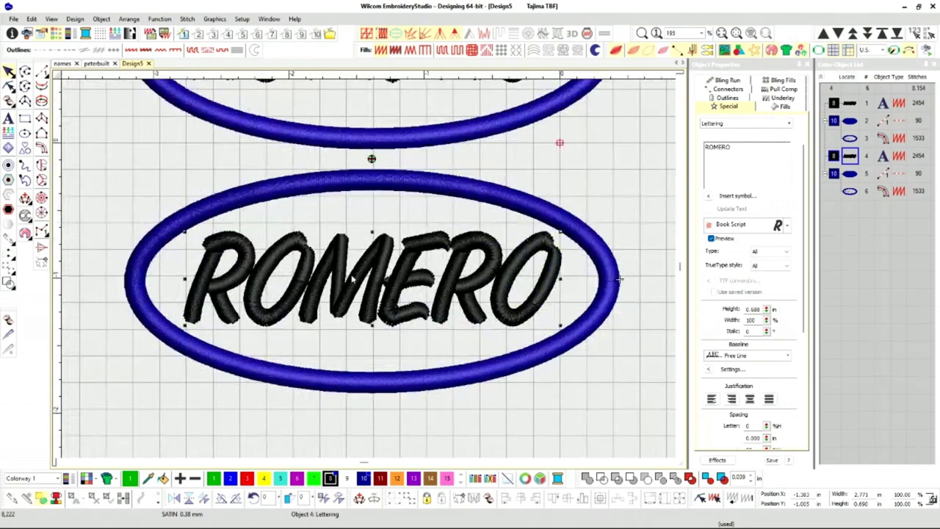
{"action": "scroll", "coordinate": [352, 278], "scroll_direction": "down", "scroll_amount": 2}
{"action": "scroll", "coordinate": [367, 273], "scroll_direction": "up", "scroll_amount": 4}
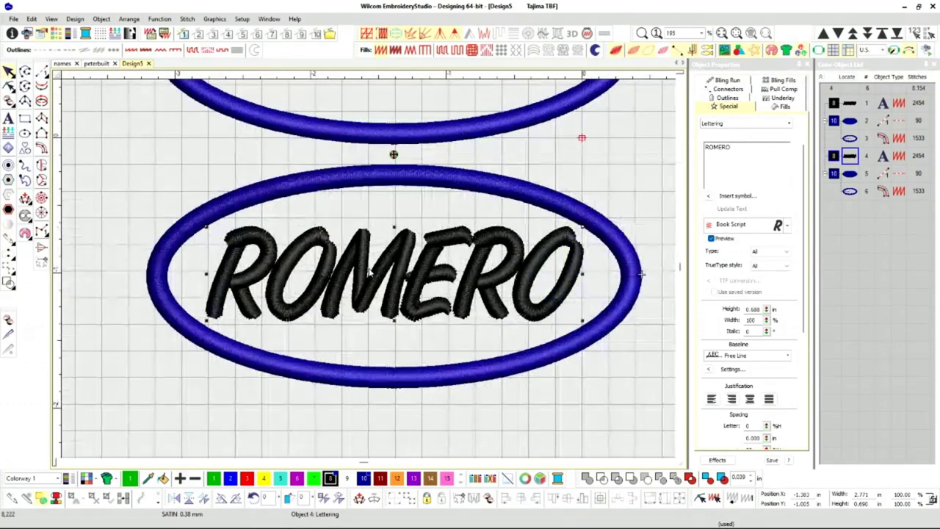
{"action": "scroll", "coordinate": [370, 272], "scroll_direction": "down", "scroll_amount": 1}
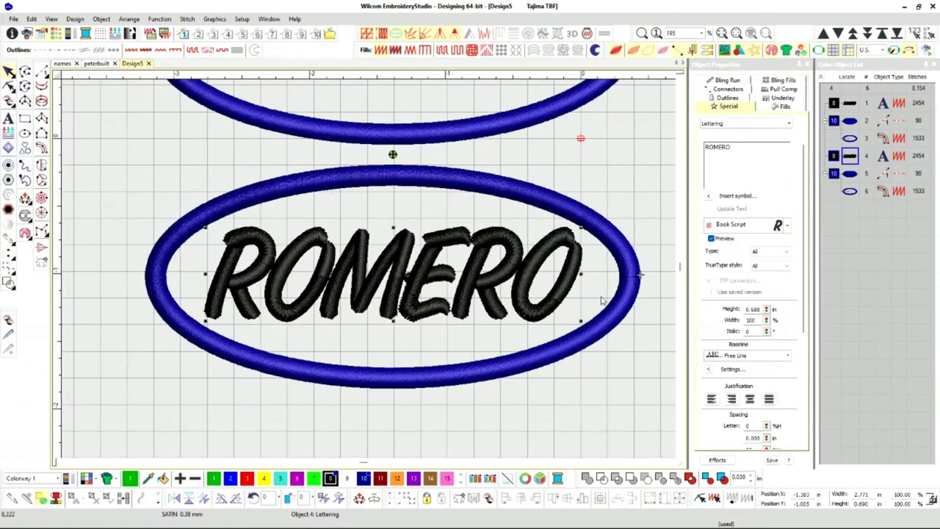
{"action": "left_click_drag", "start_coordinate": [807, 325], "coordinate": [804, 419]}
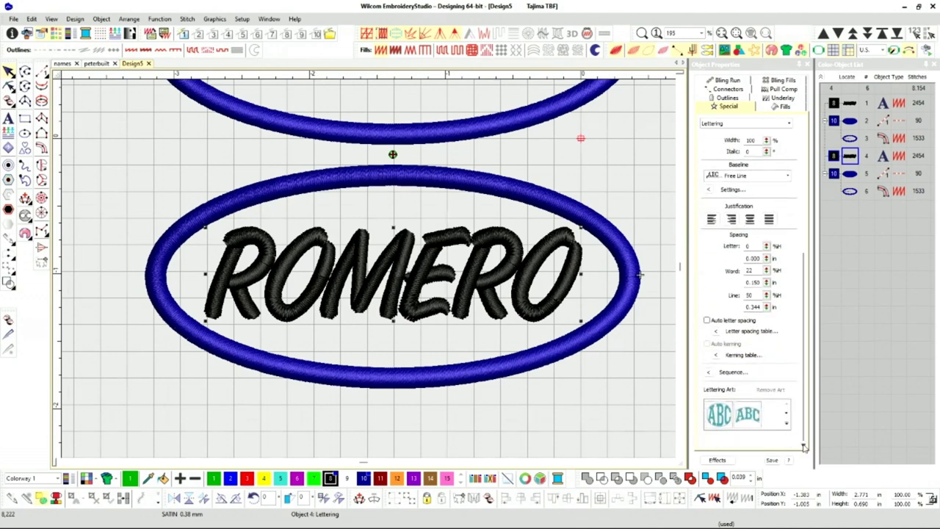
{"action": "left_click", "coordinate": [718, 414]}
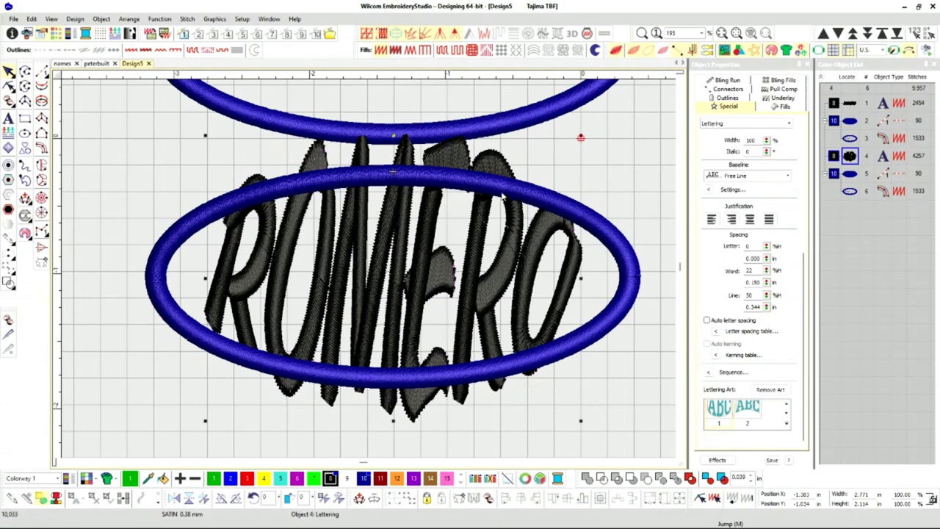
Reshape the bulge envelope's upper and lower curves inward so the lettering fits inside the oval border at about 1.16 in high.
{"action": "key", "text": "h"}
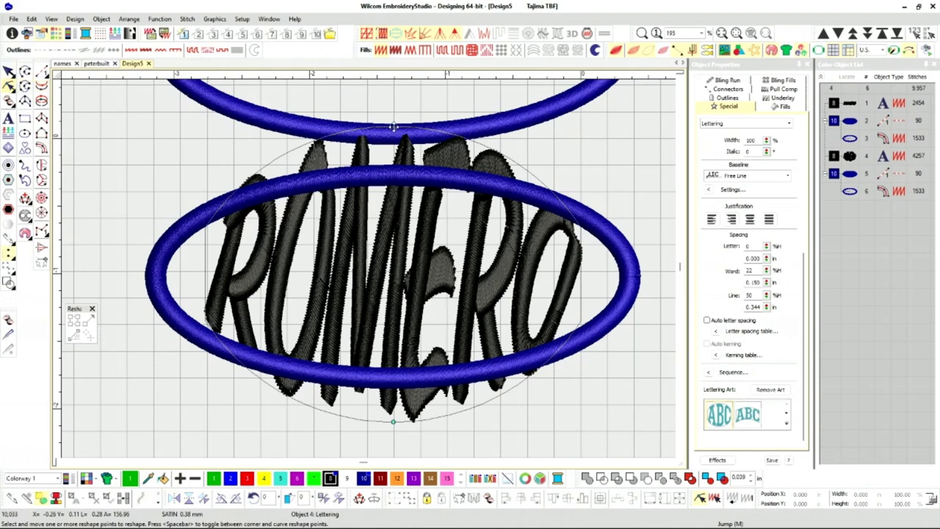
{"action": "left_click_drag", "start_coordinate": [394, 126], "coordinate": [393, 192]}
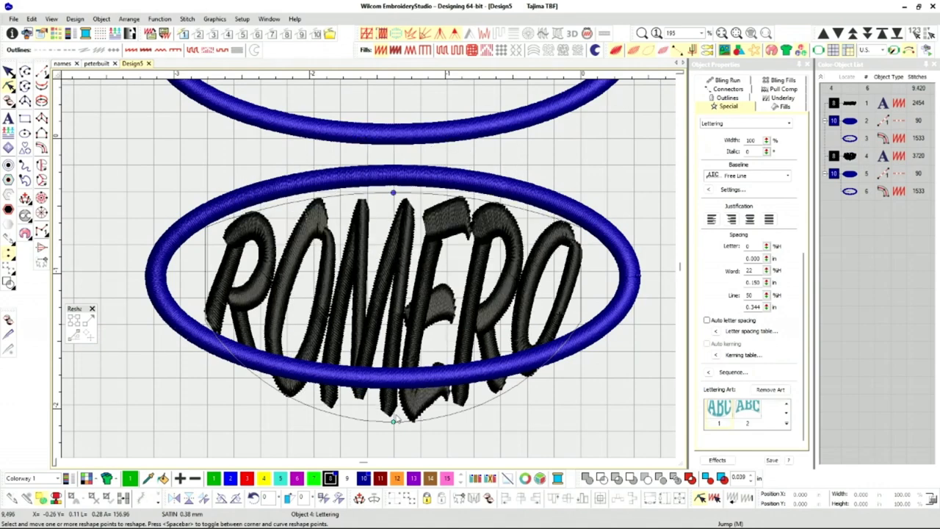
{"action": "left_click_drag", "start_coordinate": [394, 424], "coordinate": [394, 361]}
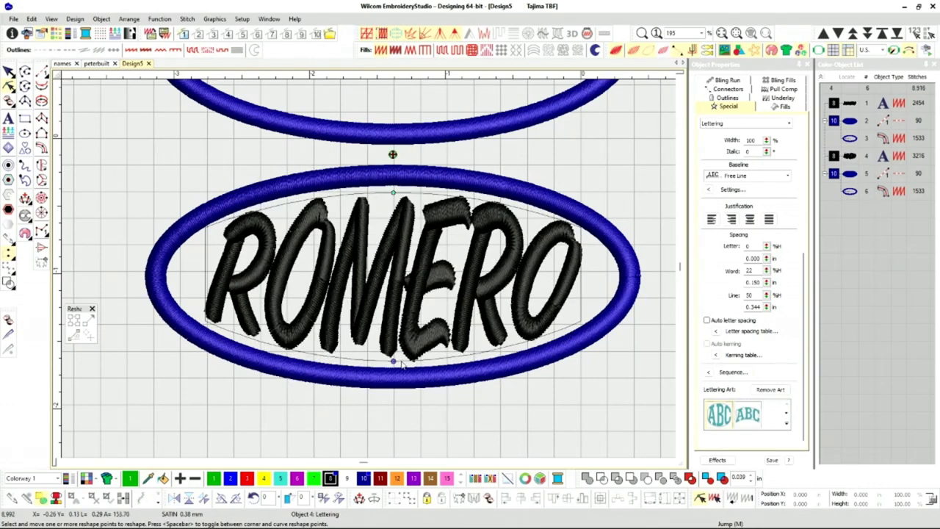
{"action": "left_click_drag", "start_coordinate": [393, 193], "coordinate": [394, 197]}
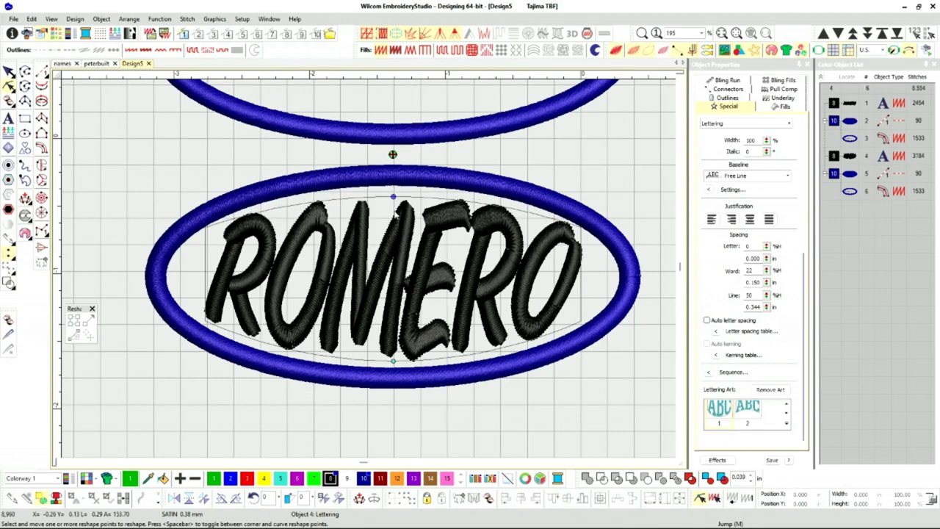
{"action": "left_click_drag", "start_coordinate": [394, 362], "coordinate": [394, 357]}
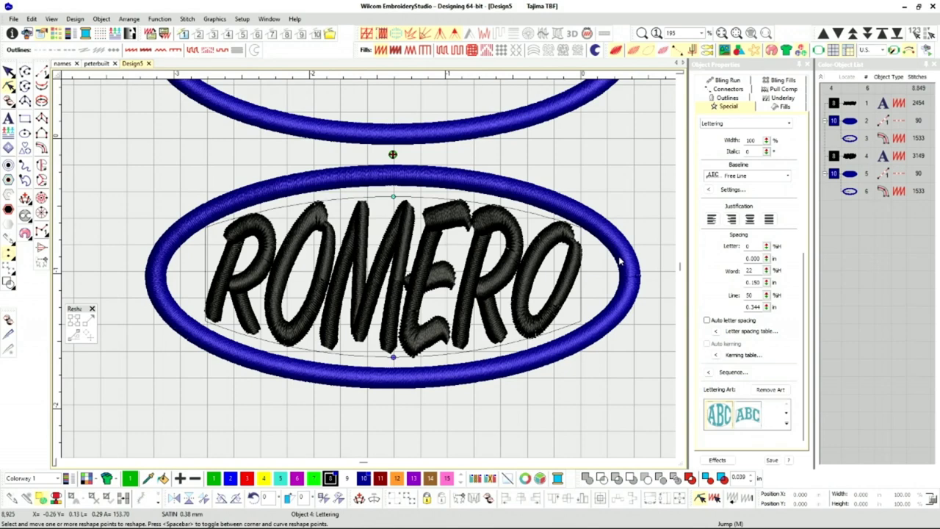
{"action": "key", "text": "Escape"}
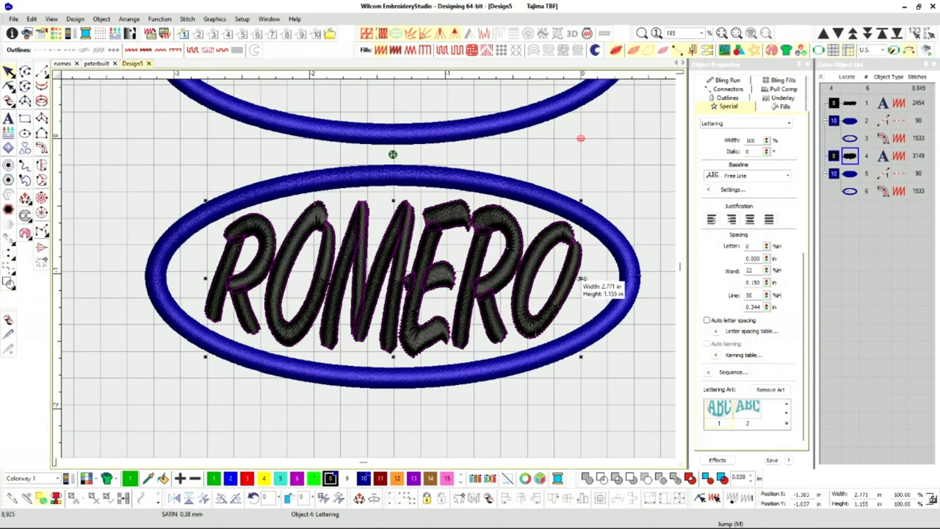
Try stretching the bulged lettering to about 3.13 in wide and narrowing it to about 2.60 in, undoing each width change.
{"action": "left_click_drag", "start_coordinate": [581, 278], "coordinate": [606, 280]}
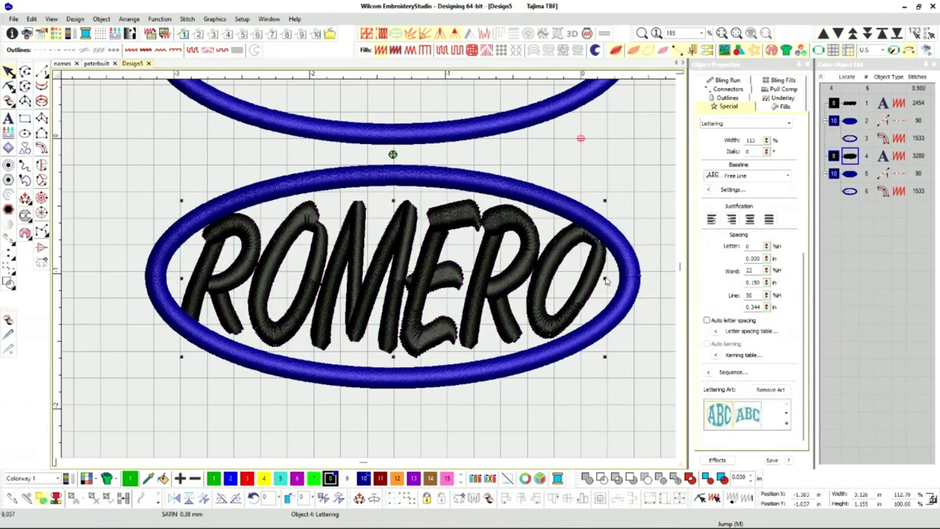
{"action": "key", "text": "ctrl+z"}
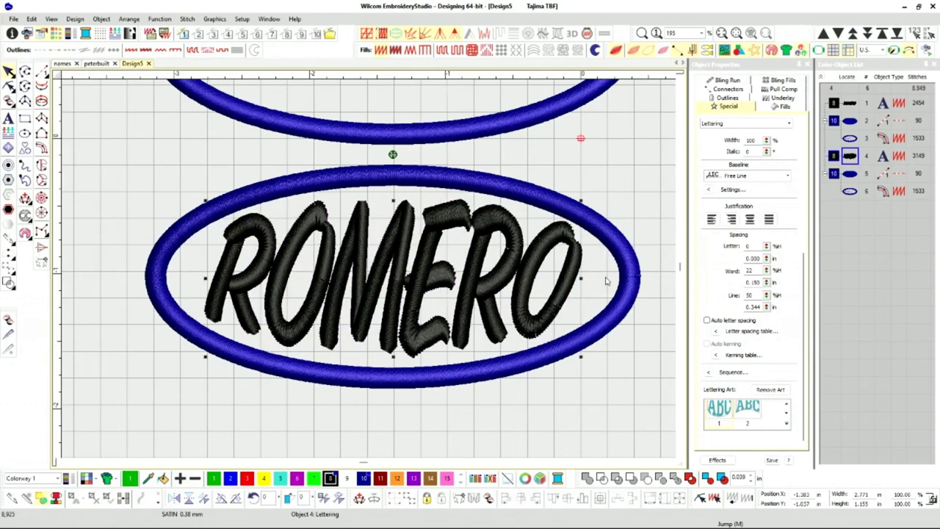
{"action": "left_click_drag", "start_coordinate": [581, 279], "coordinate": [570, 282]}
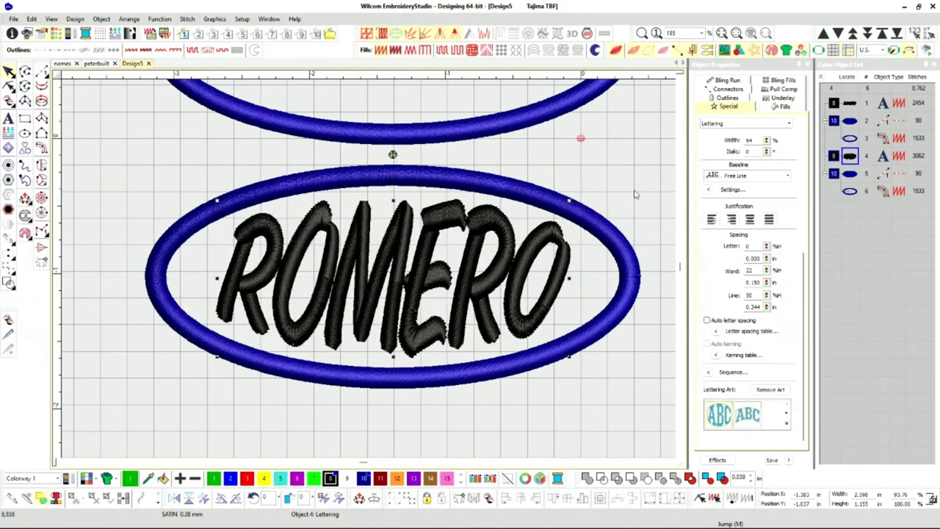
{"action": "key", "text": "ctrl+z"}
Scale the bulged lettering down proportionally to about 2.68 in wide by 1.12 in high, and deselect it.
{"action": "left_click_drag", "start_coordinate": [582, 202], "coordinate": [577, 211]}
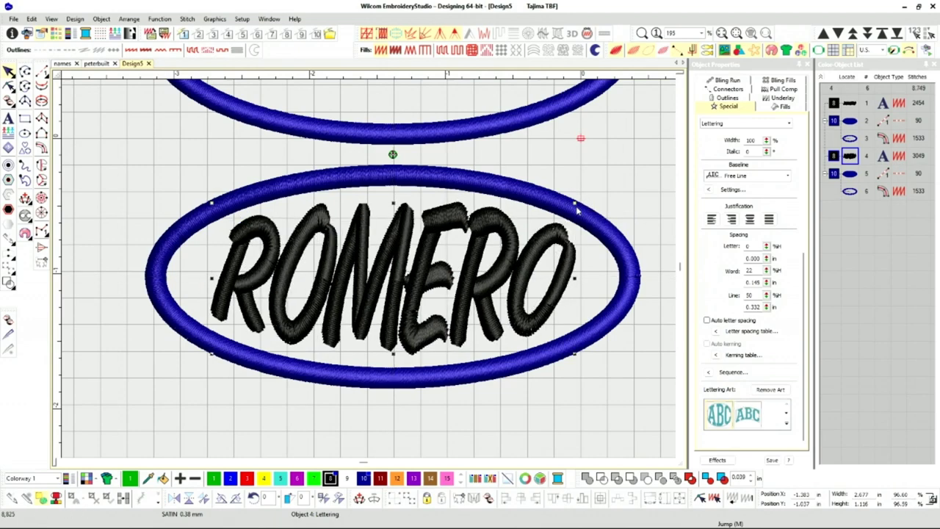
{"action": "left_click", "coordinate": [613, 176]}
Examine the bulged lettering's stitches up close and compare the bulged patch with the original straight version.
{"action": "scroll", "coordinate": [452, 310], "scroll_direction": "up", "scroll_amount": 2}
{"action": "scroll", "coordinate": [497, 280], "scroll_direction": "down", "scroll_amount": 2}
{"action": "scroll", "coordinate": [497, 280], "scroll_direction": "up", "scroll_amount": 3}
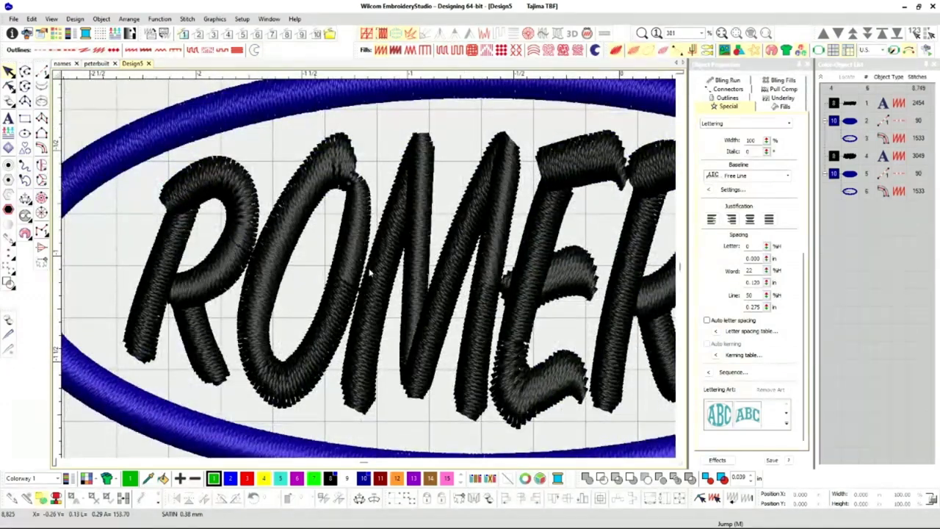
{"action": "scroll", "coordinate": [403, 231], "scroll_direction": "down", "scroll_amount": 1}
{"action": "scroll", "coordinate": [456, 225], "scroll_direction": "down", "scroll_amount": 1}
{"action": "scroll", "coordinate": [368, 273], "scroll_direction": "down", "scroll_amount": 1}
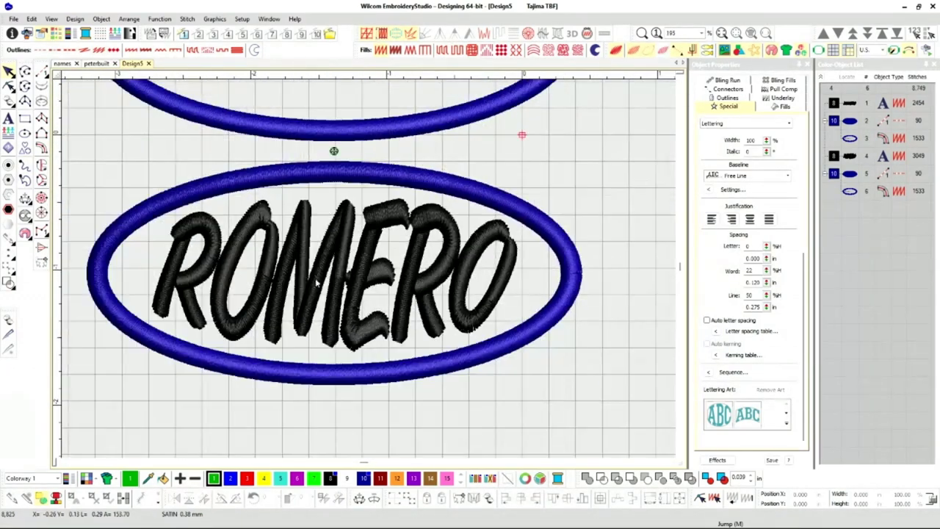
{"action": "scroll", "coordinate": [330, 282], "scroll_direction": "down", "scroll_amount": 1}
{"action": "scroll", "coordinate": [370, 273], "scroll_direction": "down", "scroll_amount": 2}
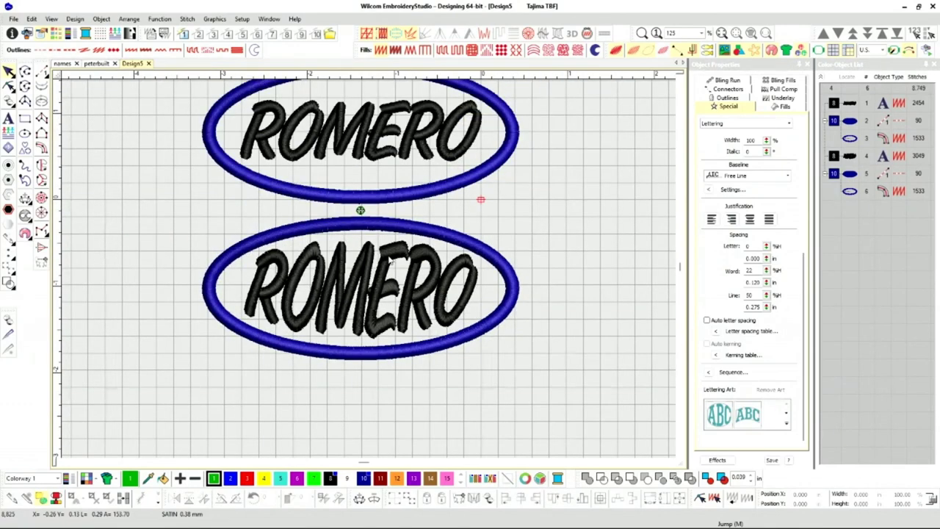
{"action": "scroll", "coordinate": [370, 274], "scroll_direction": "up", "scroll_amount": 1}
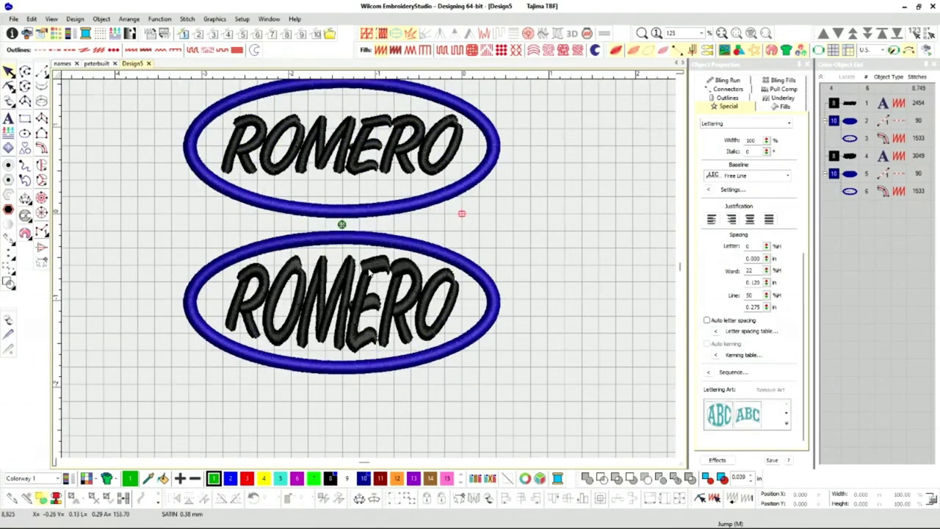
{"action": "scroll", "coordinate": [371, 273], "scroll_direction": "down", "scroll_amount": 1}
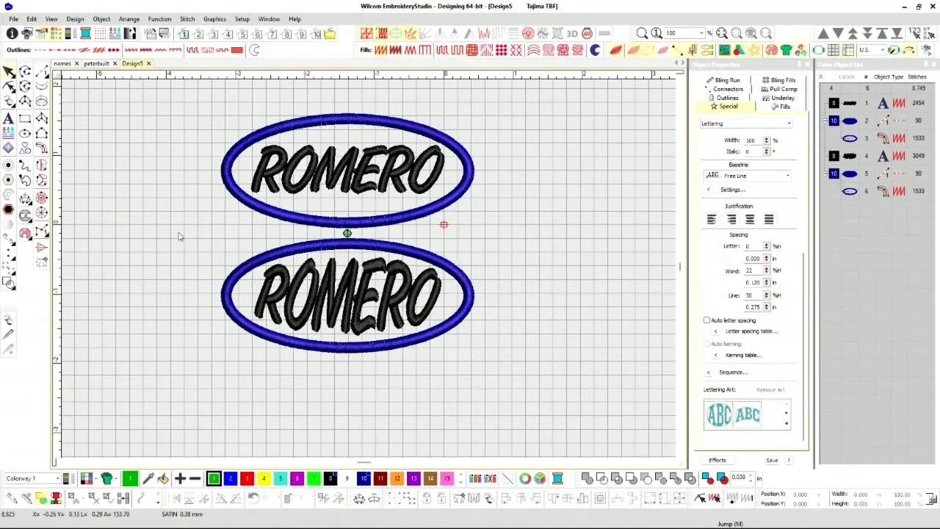
Duplicate the bulged patch, including its lettering and both ovals, directly below the second one.
{"action": "left_click", "coordinate": [364, 299]}
{"action": "scroll", "coordinate": [364, 300], "scroll_direction": "down", "scroll_amount": 2}
{"action": "left_click_drag", "start_coordinate": [379, 266], "coordinate": [379, 350]}
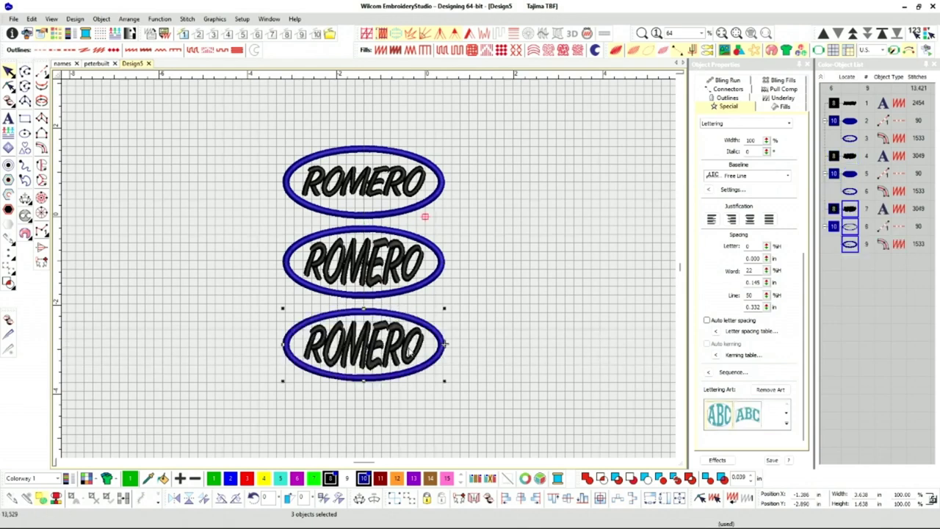
Replace the bulged lettering in the third patch with a copy of the original straight lettering from the first patch.
{"action": "left_click", "coordinate": [597, 307]}
{"action": "left_click", "coordinate": [395, 348]}
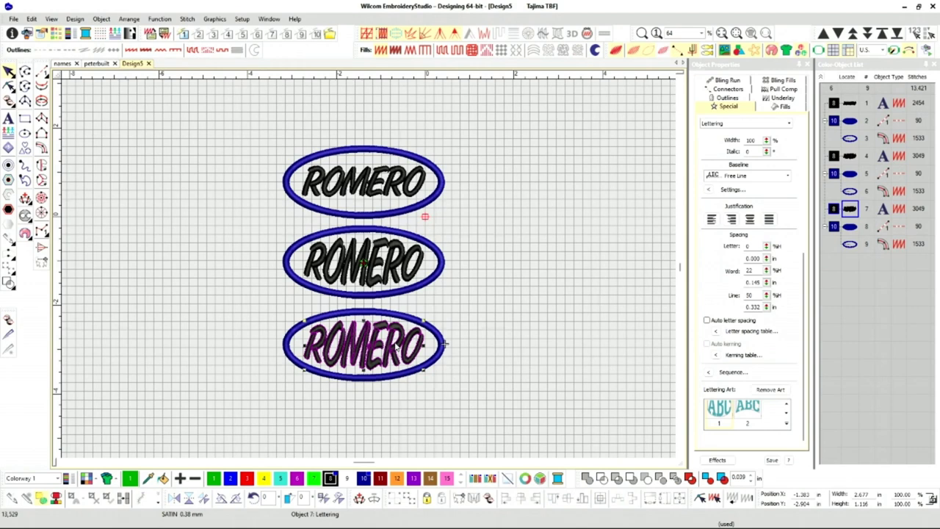
{"action": "key", "text": "Delete"}
{"action": "key", "text": "Tab"}
{"action": "key", "text": "ctrl+c"}
{"action": "key", "text": "ctrl+v"}
{"action": "left_click", "coordinate": [457, 336]}
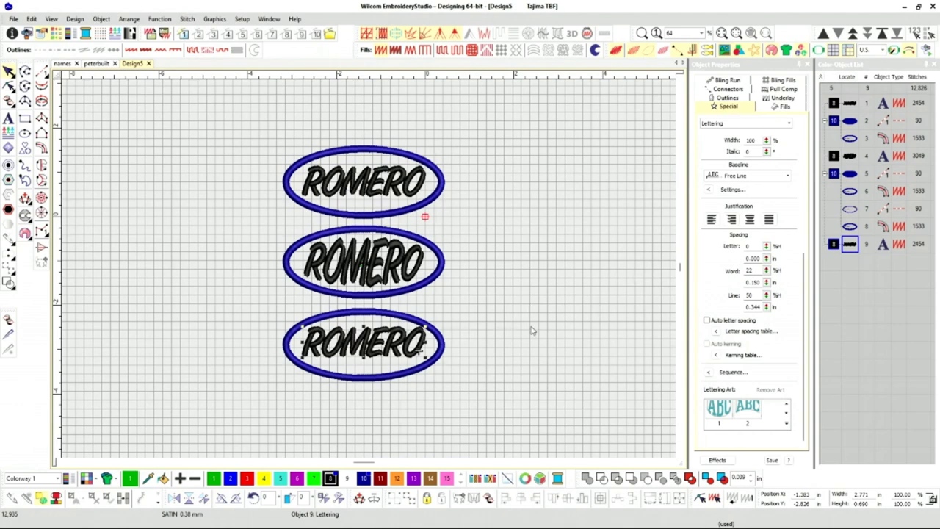
Change the third patch's lettering text to EVER.
{"action": "double_click", "coordinate": [379, 365]}
{"action": "left_click_drag", "start_coordinate": [743, 150], "coordinate": [696, 149]}
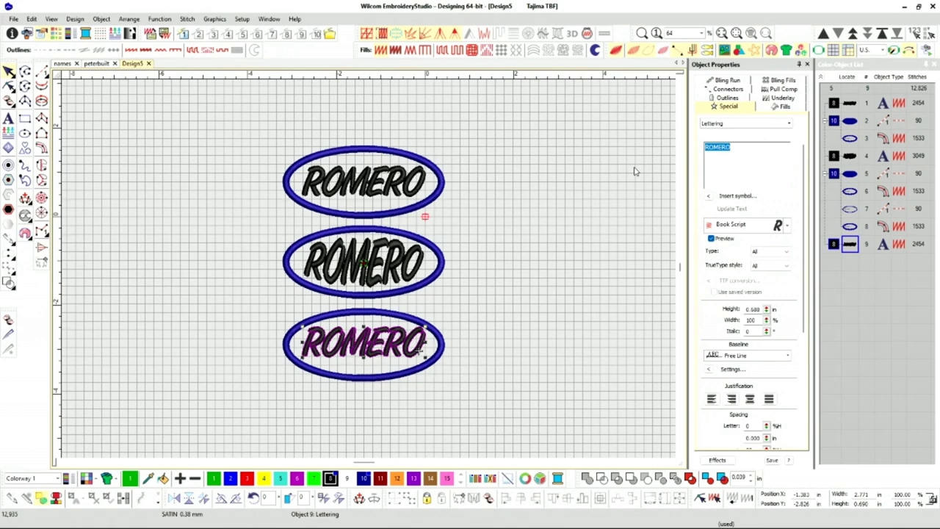
{"action": "type", "text": "EVER"}
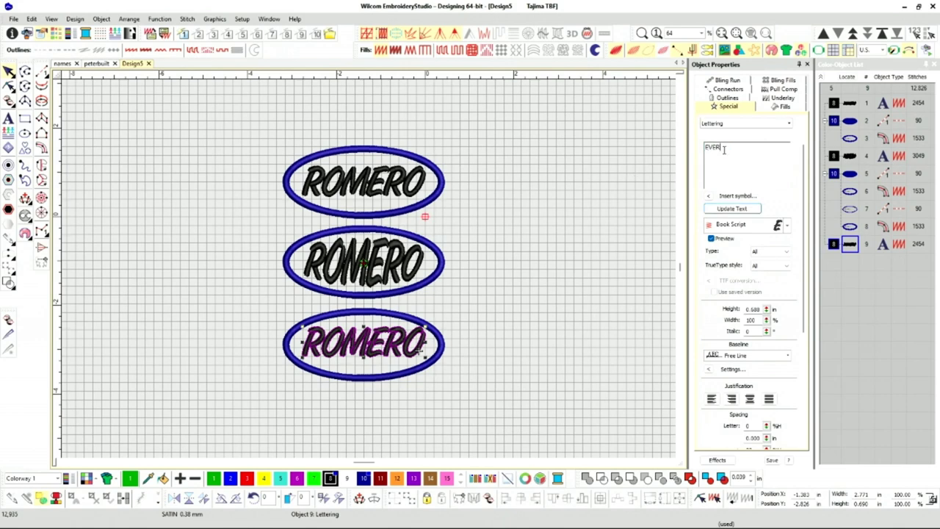
{"action": "left_click", "coordinate": [732, 208]}
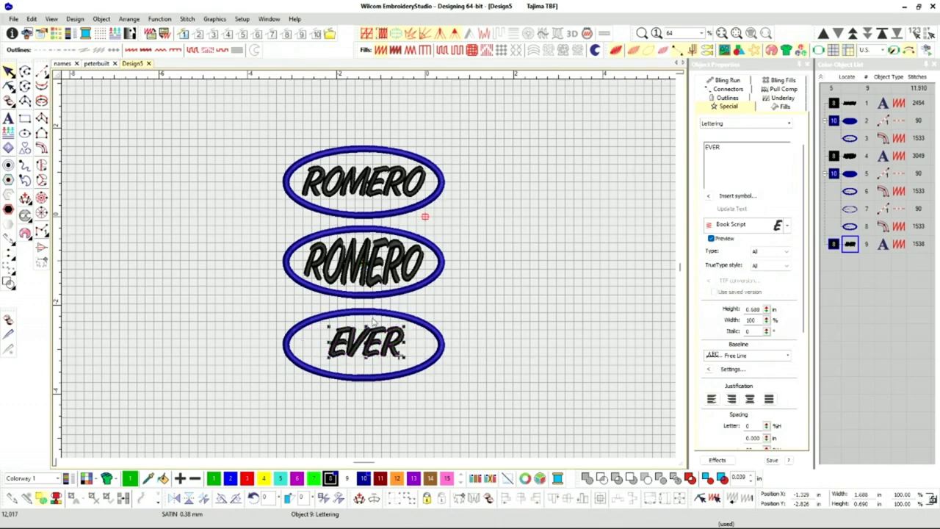
Enlarge the third patch's lettering to a height of about 0.905 in and center it inside the oval.
{"action": "scroll", "coordinate": [367, 274], "scroll_direction": "up", "scroll_amount": 4}
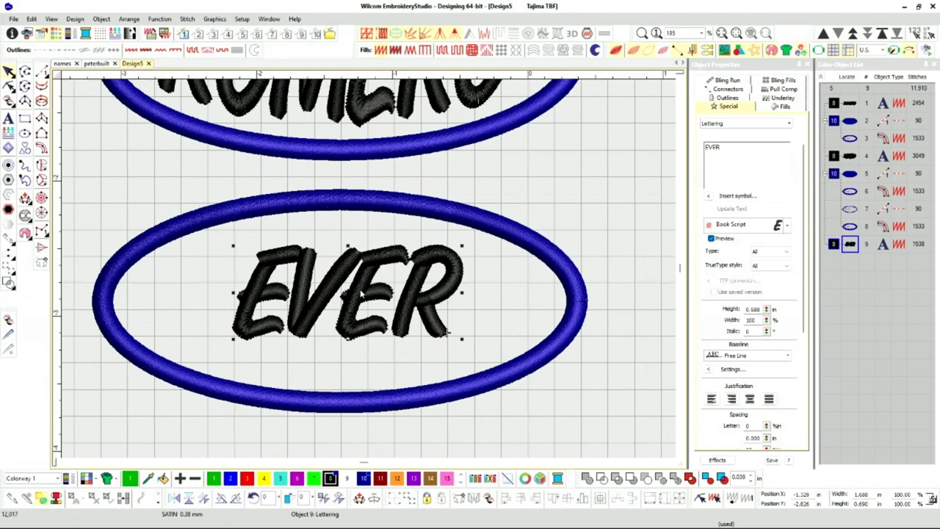
{"action": "scroll", "coordinate": [314, 271], "scroll_direction": "up", "scroll_amount": 3}
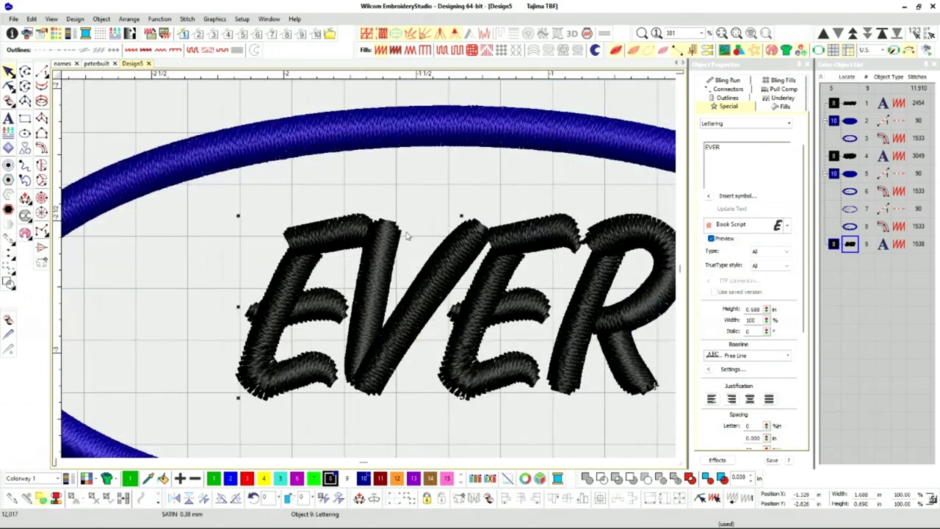
{"action": "scroll", "coordinate": [371, 270], "scroll_direction": "down", "scroll_amount": 2}
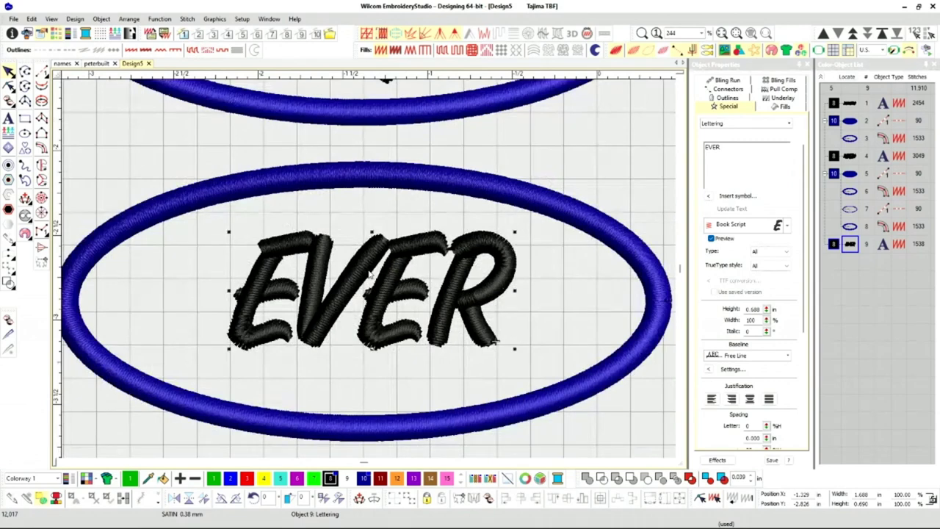
{"action": "key", "text": "h"}
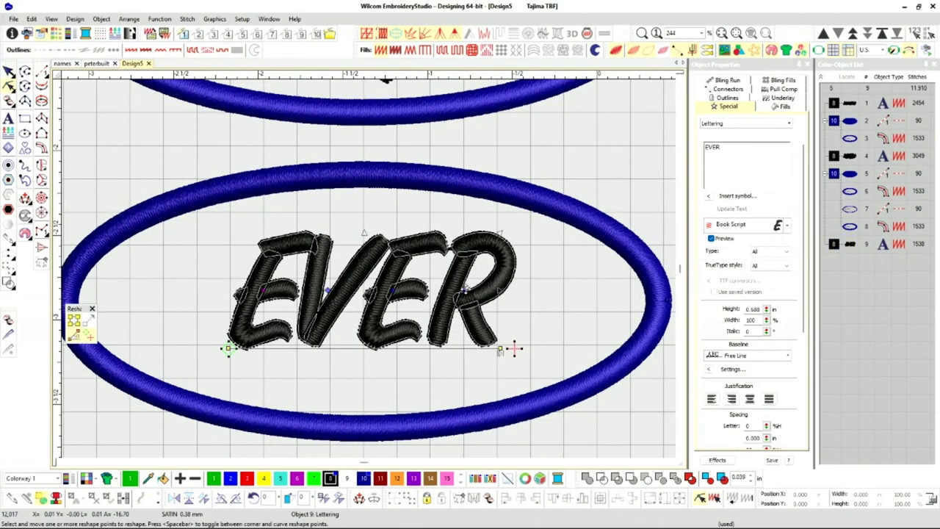
{"action": "left_click_drag", "start_coordinate": [501, 349], "coordinate": [512, 350]}
{"action": "scroll", "coordinate": [314, 233], "scroll_direction": "down", "scroll_amount": 2}
{"action": "left_click_drag", "start_coordinate": [440, 306], "coordinate": [474, 327]}
{"action": "left_click_drag", "start_coordinate": [409, 306], "coordinate": [471, 325]}
{"action": "key", "text": "Escape"}
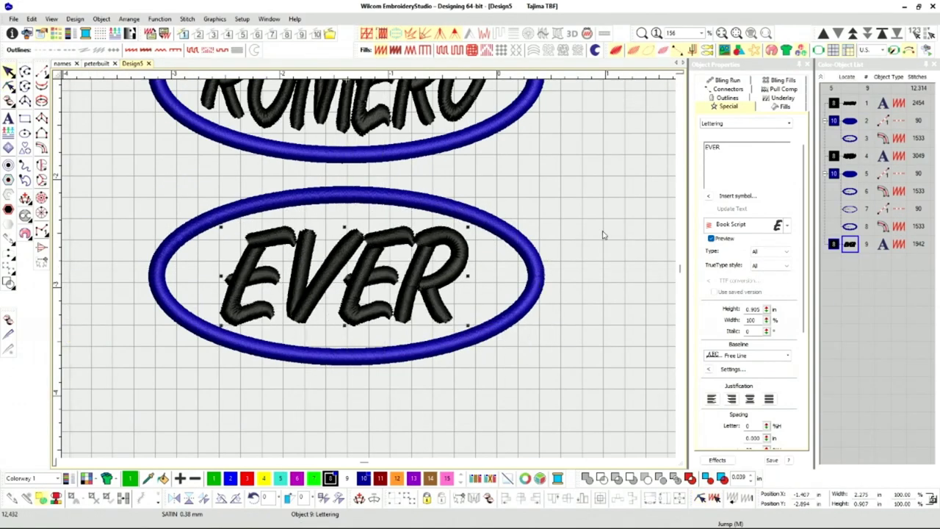
Duplicate the first patch, including its straight lettering and both ovals, directly below the third patch.
{"action": "scroll", "coordinate": [433, 250], "scroll_direction": "down", "scroll_amount": 2}
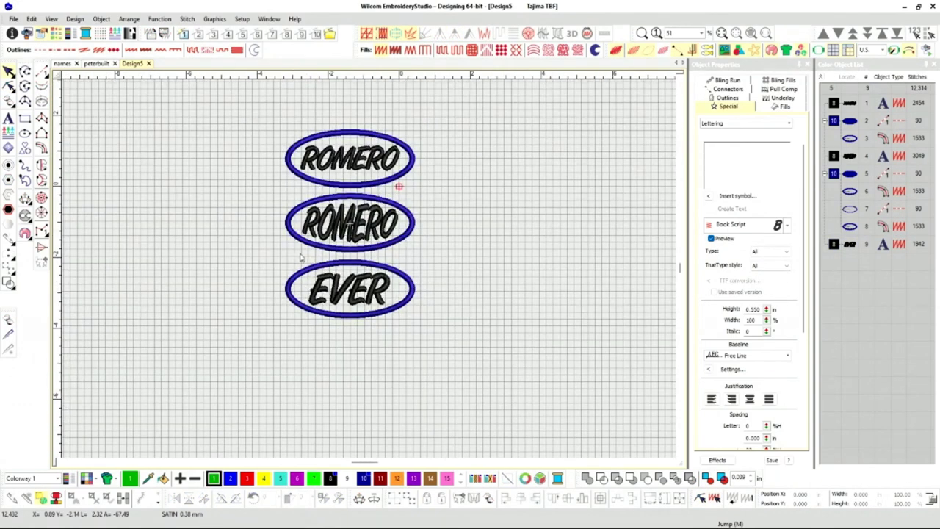
{"action": "left_click_drag", "start_coordinate": [257, 110], "coordinate": [456, 193]}
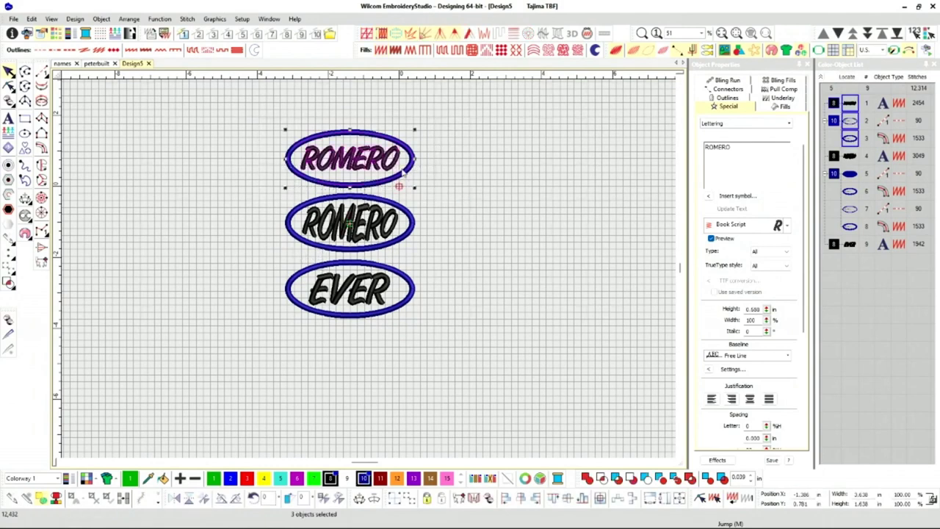
{"action": "left_click_drag", "start_coordinate": [357, 171], "coordinate": [367, 369]}
Change the fourth patch's lettering to the same name with only the first letter capitalized.
{"action": "scroll", "coordinate": [370, 272], "scroll_direction": "up", "scroll_amount": 4}
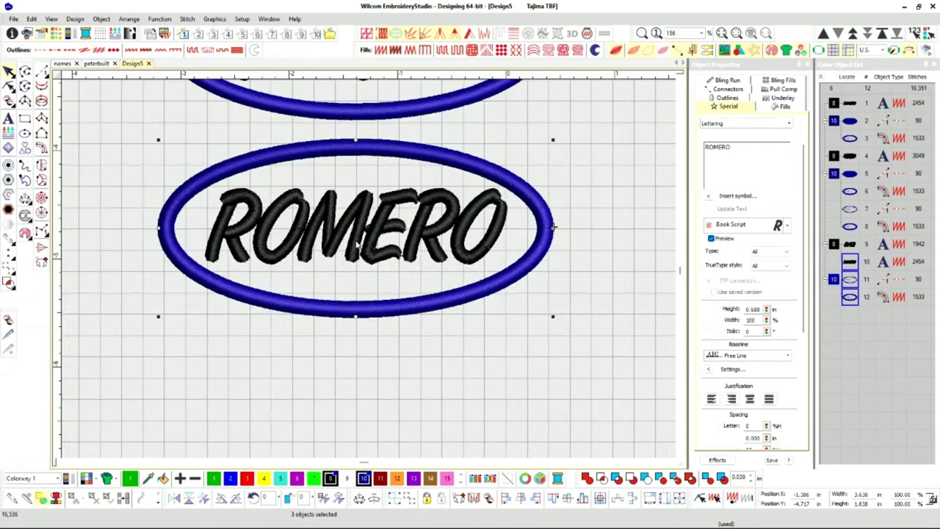
{"action": "left_click", "coordinate": [607, 239]}
{"action": "left_click", "coordinate": [556, 226]}
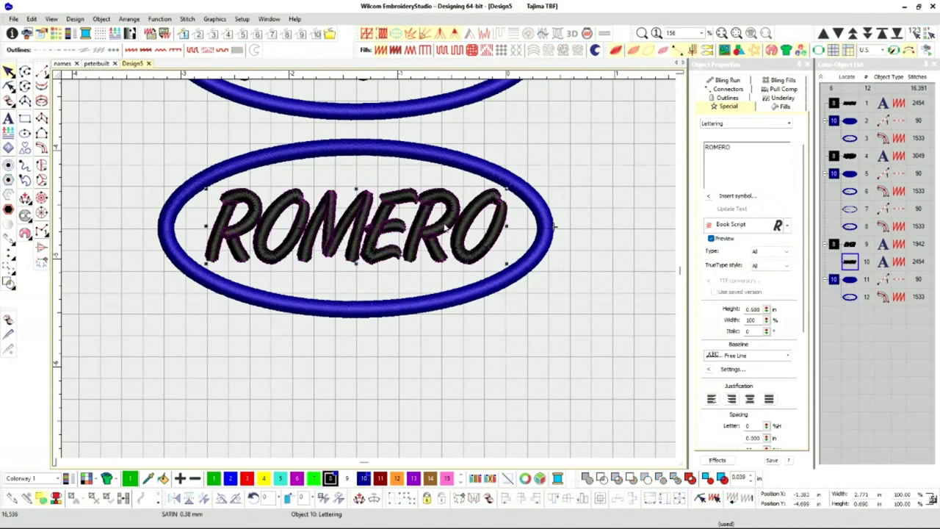
{"action": "double_click", "coordinate": [739, 150]}
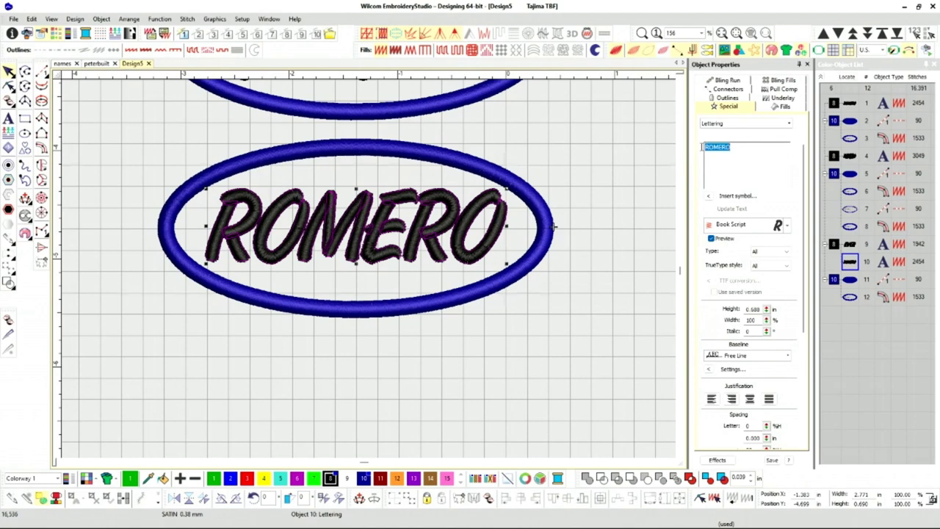
{"action": "type", "text": "Romero"}
{"action": "left_click", "coordinate": [732, 209]}
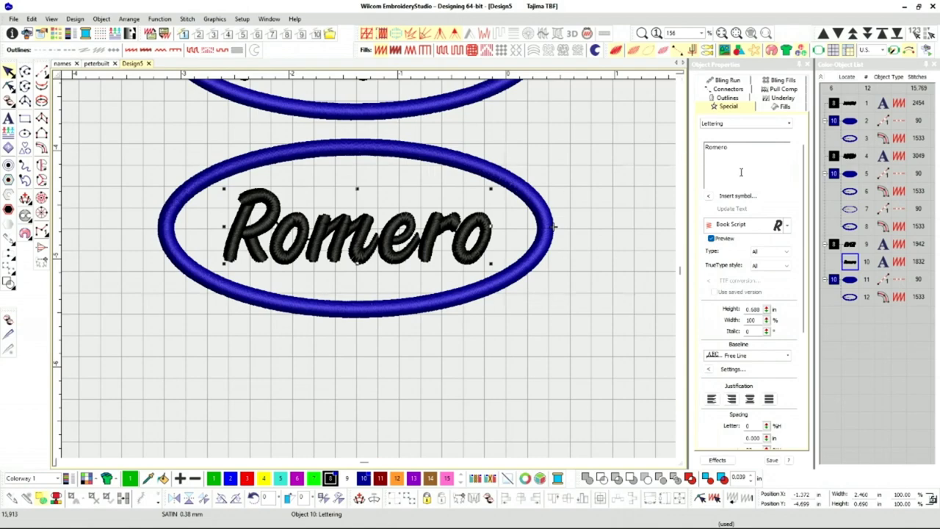
Reshape the fourth patch's lettering to tighten the spacing between its first letters.
{"action": "key", "text": "h"}
{"action": "scroll", "coordinate": [399, 220], "scroll_direction": "up", "scroll_amount": 4}
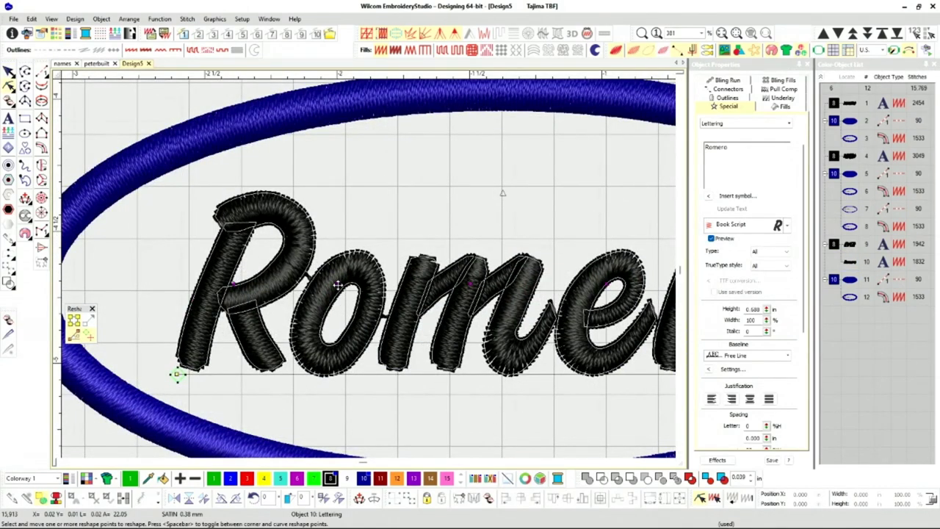
{"action": "scroll", "coordinate": [459, 277], "scroll_direction": "down", "scroll_amount": 3}
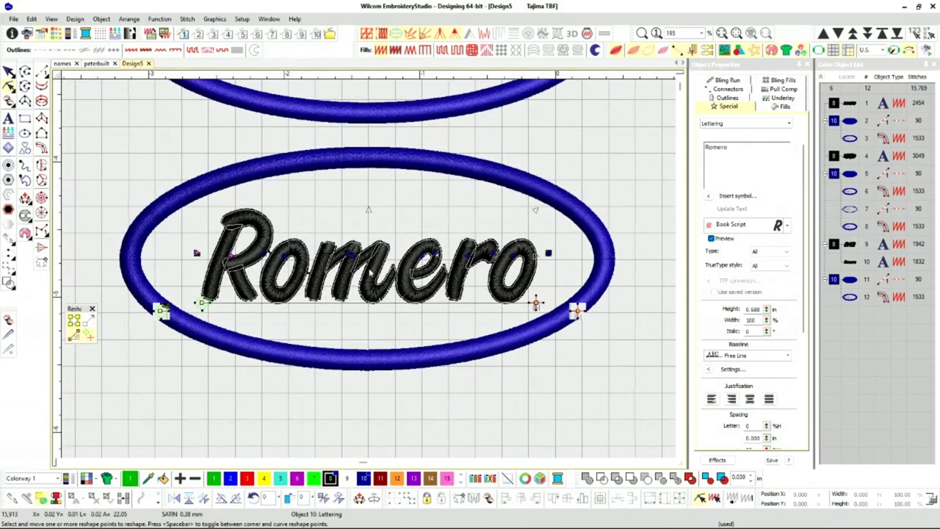
{"action": "scroll", "coordinate": [368, 268], "scroll_direction": "up", "scroll_amount": 4}
{"action": "scroll", "coordinate": [369, 268], "scroll_direction": "up", "scroll_amount": 2}
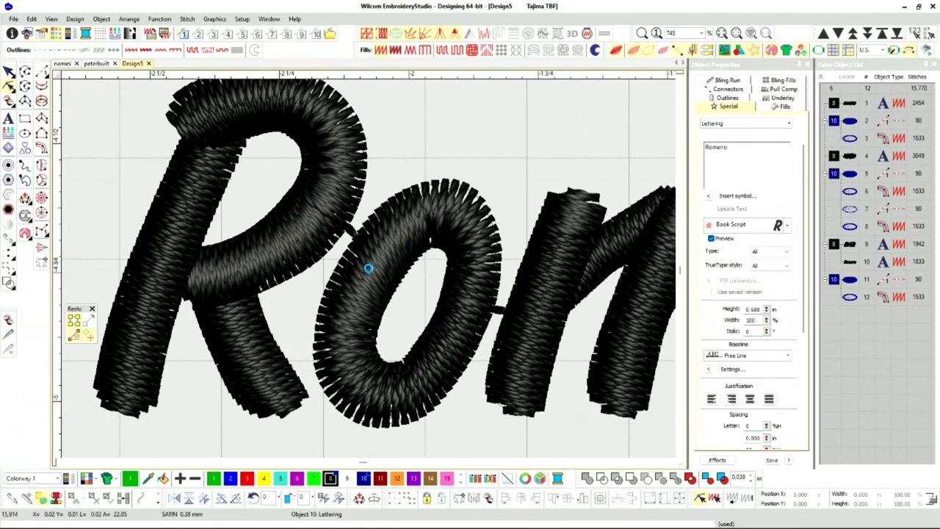
{"action": "left_click", "coordinate": [368, 267]}
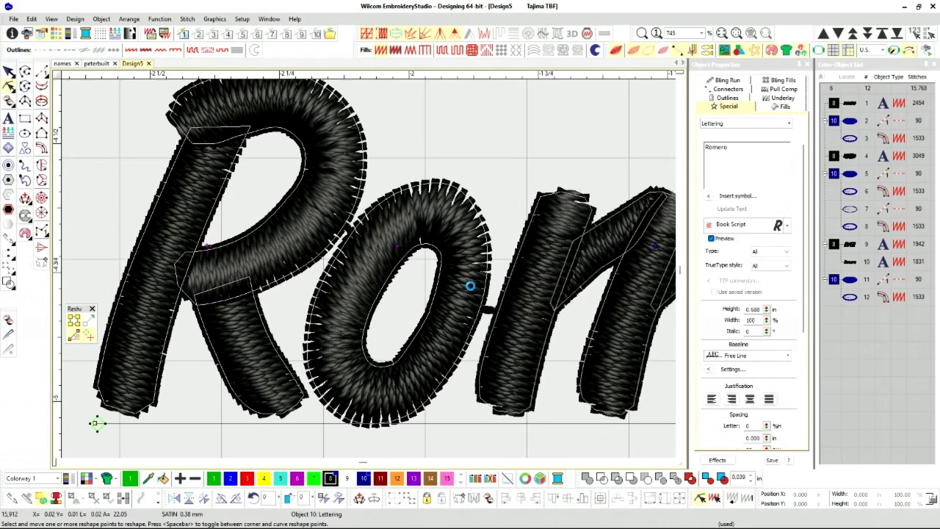
Enlarge the fourth patch's lettering to a height of about 0.751 in and center it inside the oval.
{"action": "key", "text": "shift+z"}
{"action": "key", "text": "shift+z"}
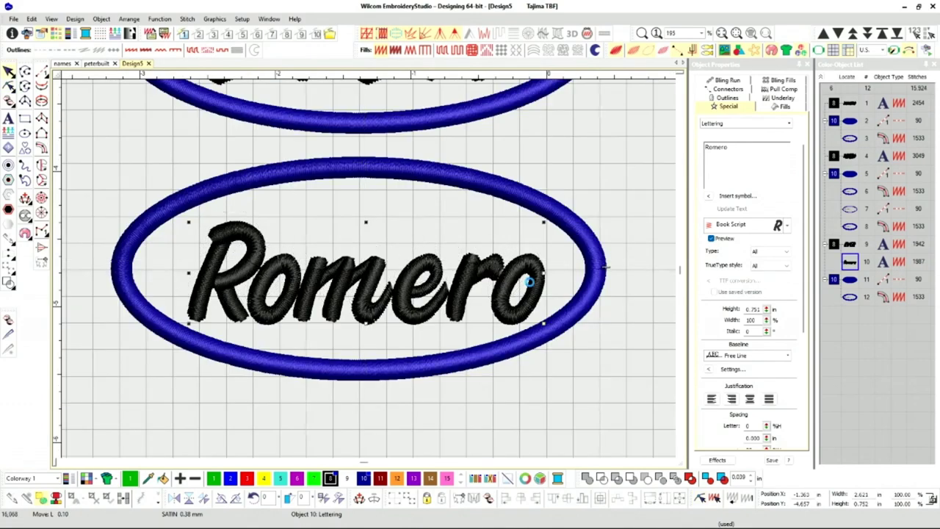
{"action": "left_click_drag", "start_coordinate": [535, 288], "coordinate": [534, 292]}
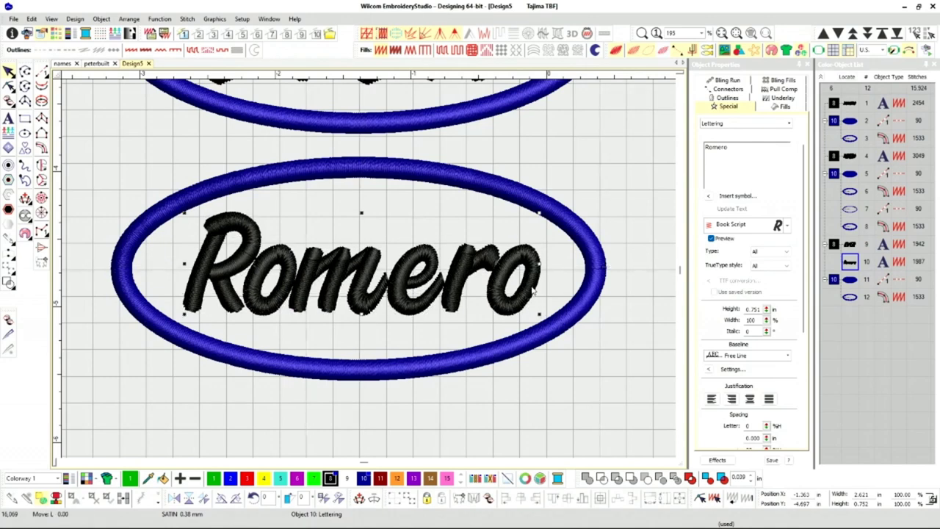
{"action": "key", "text": "Escape"}
Examine the four oval patches together and up close, comparing the straight, bulged, short-name and mixed-case lettering.
{"action": "scroll", "coordinate": [411, 257], "scroll_direction": "down", "scroll_amount": 1}
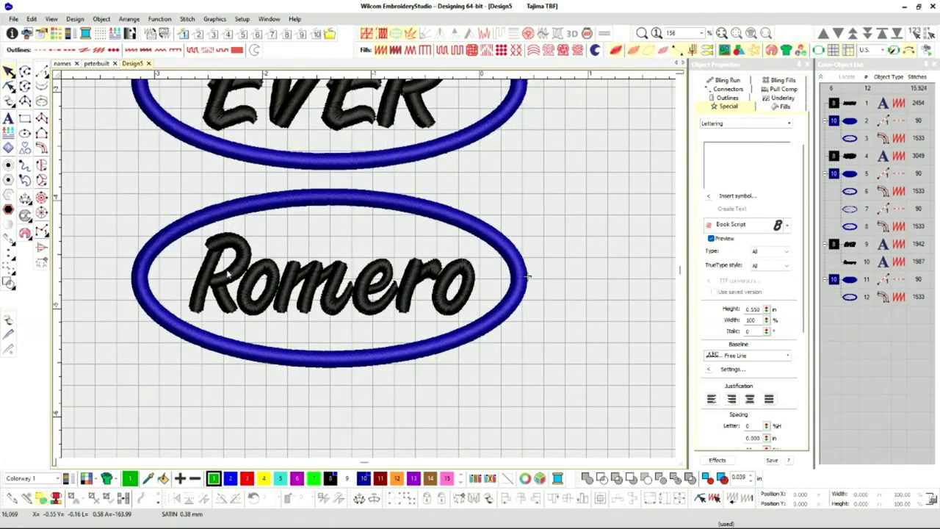
{"action": "scroll", "coordinate": [369, 295], "scroll_direction": "down", "scroll_amount": 5}
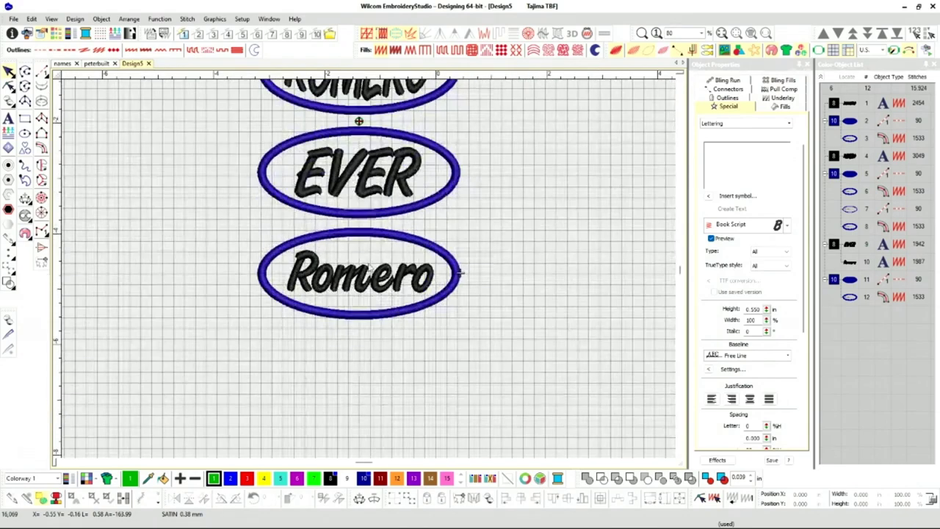
{"action": "scroll", "coordinate": [370, 266], "scroll_direction": "up", "scroll_amount": 4}
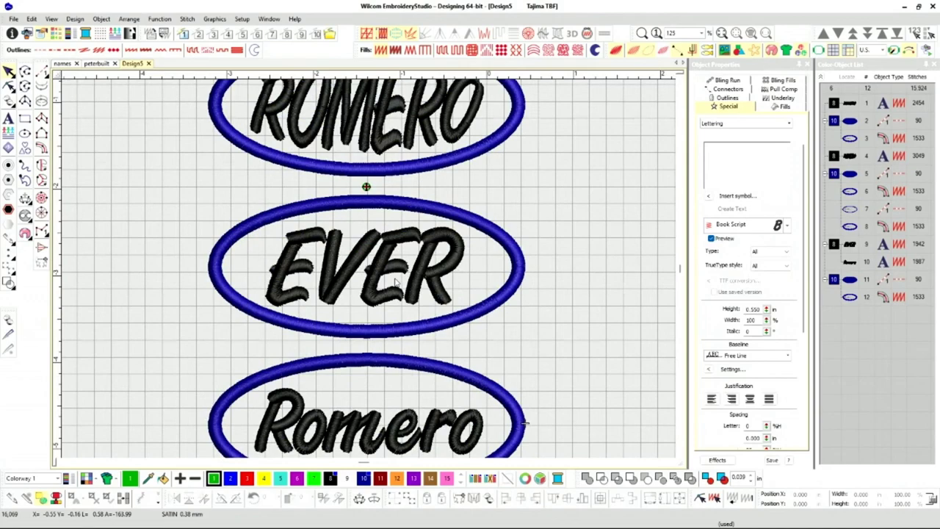
{"action": "scroll", "coordinate": [372, 277], "scroll_direction": "down", "scroll_amount": 1}
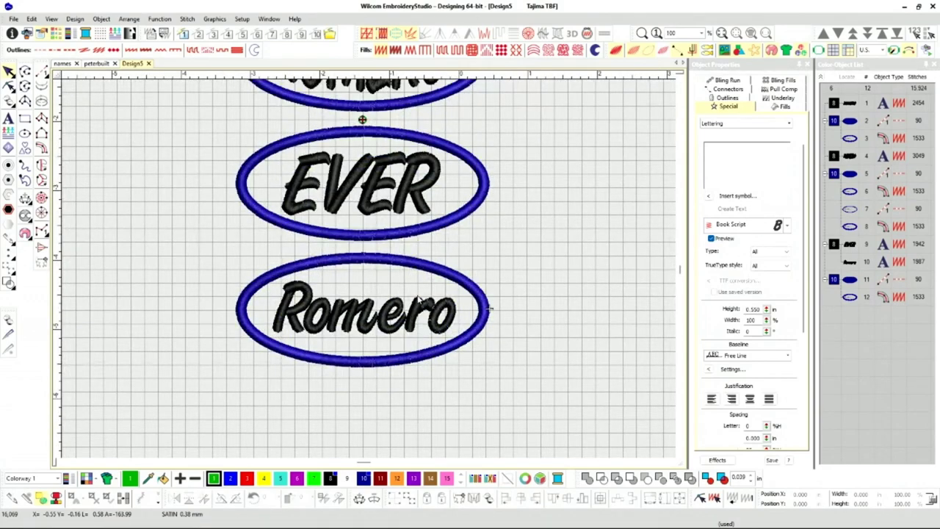
{"action": "scroll", "coordinate": [384, 261], "scroll_direction": "down", "scroll_amount": 2}
{"action": "scroll", "coordinate": [372, 177], "scroll_direction": "up", "scroll_amount": 2}
{"action": "scroll", "coordinate": [370, 264], "scroll_direction": "down", "scroll_amount": 1}
{"action": "scroll", "coordinate": [369, 263], "scroll_direction": "up", "scroll_amount": 4}
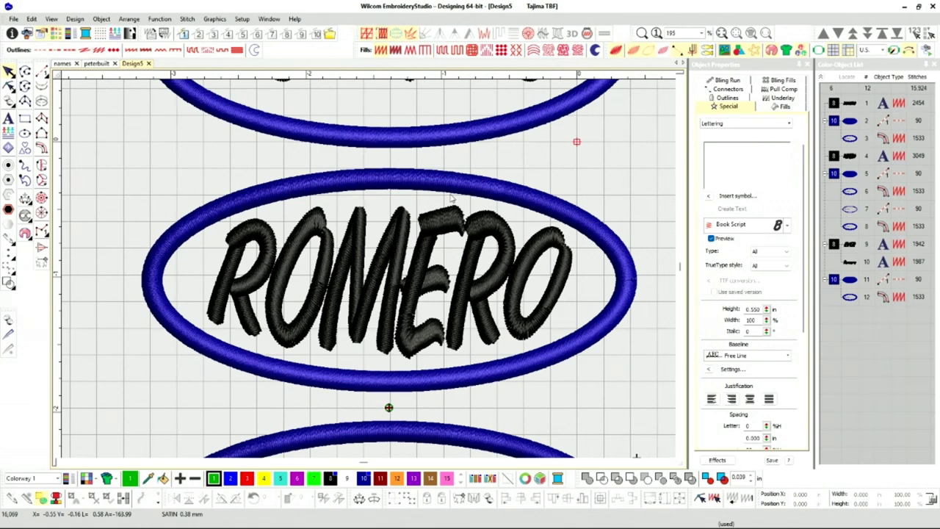
{"action": "scroll", "coordinate": [389, 345], "scroll_direction": "down", "scroll_amount": 5}
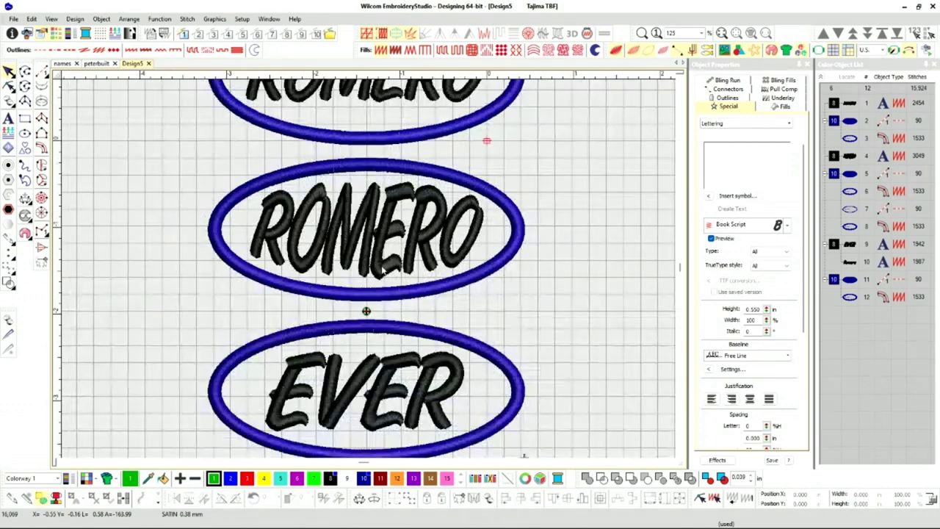
{"action": "scroll", "coordinate": [373, 304], "scroll_direction": "down", "scroll_amount": 2}
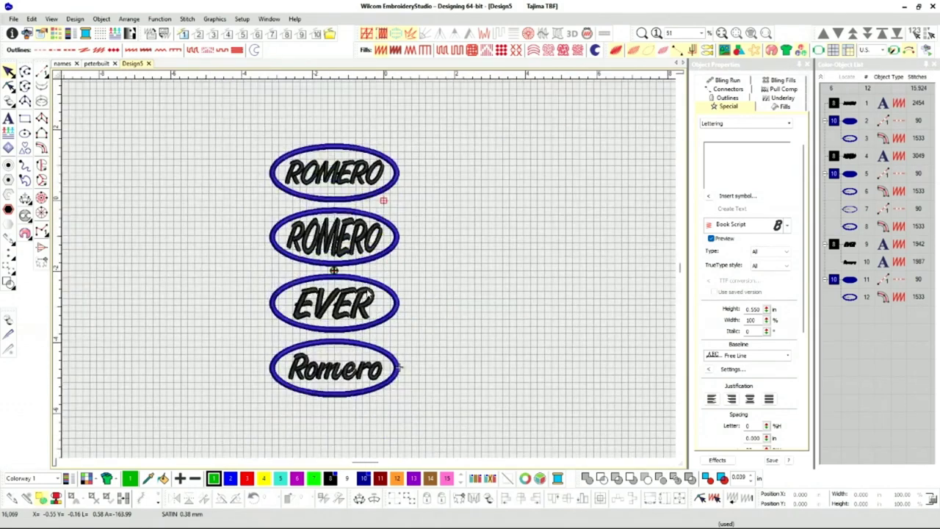
{"action": "scroll", "coordinate": [414, 366], "scroll_direction": "down", "scroll_amount": 1}
{"action": "scroll", "coordinate": [441, 443], "scroll_direction": "up", "scroll_amount": 1}
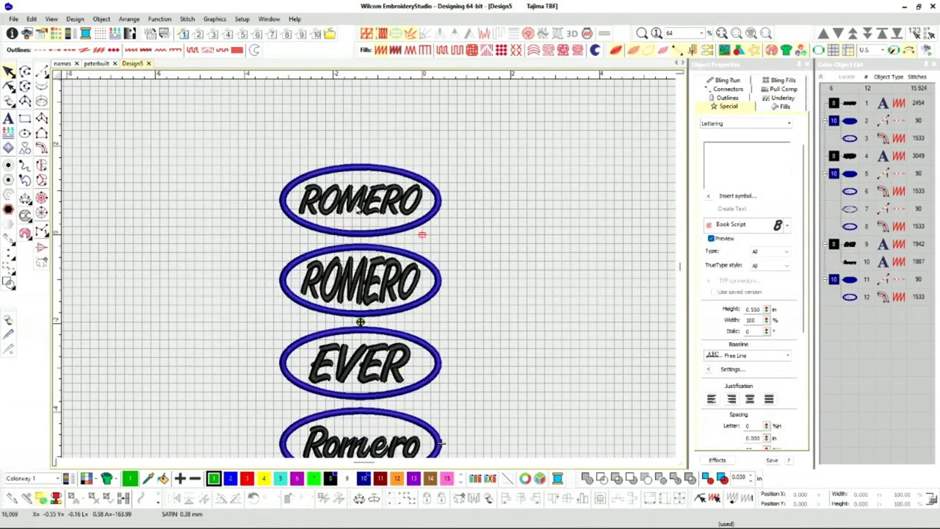
{"action": "scroll", "coordinate": [359, 209], "scroll_direction": "up", "scroll_amount": 3}
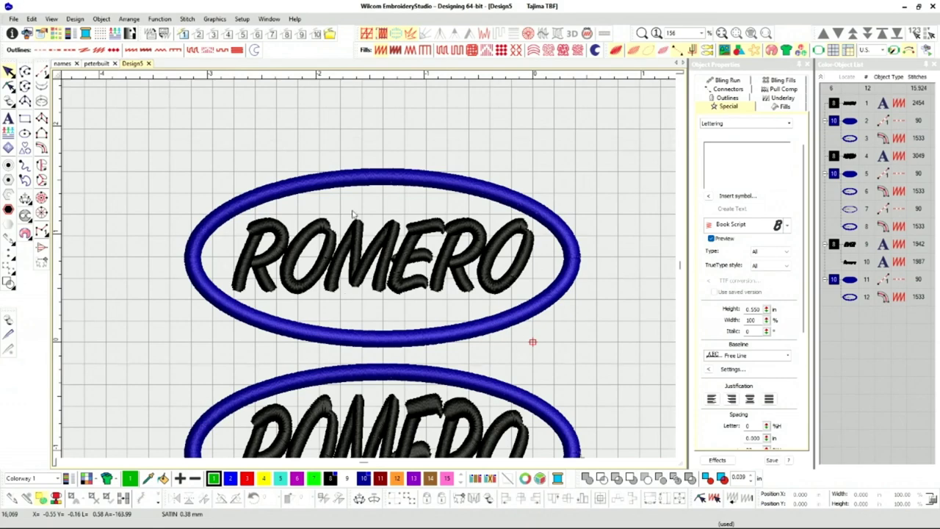
{"action": "scroll", "coordinate": [368, 297], "scroll_direction": "down", "scroll_amount": 3}
{"action": "scroll", "coordinate": [371, 320], "scroll_direction": "up", "scroll_amount": 3}
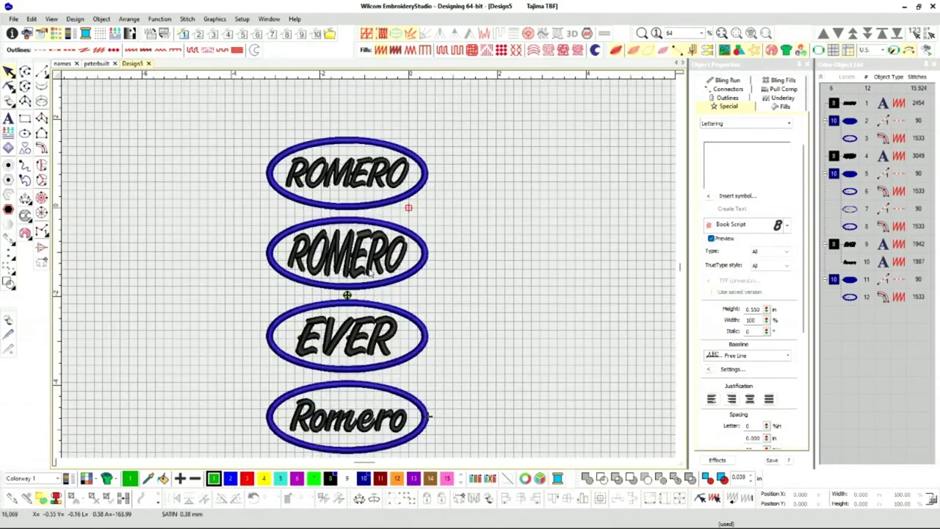
{"action": "scroll", "coordinate": [359, 296], "scroll_direction": "up", "scroll_amount": 1}
{"action": "scroll", "coordinate": [397, 169], "scroll_direction": "down", "scroll_amount": 1}
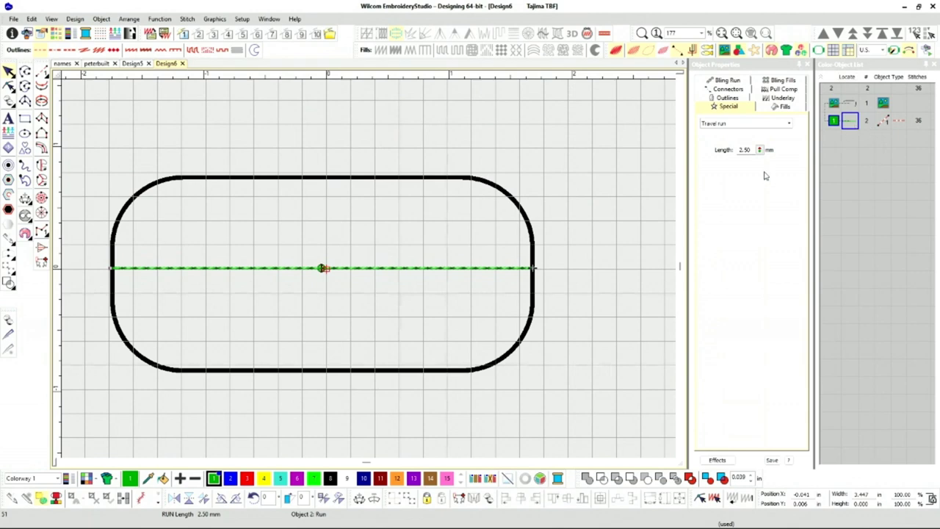
Undo the horizontal travel run and place a vertical guide where the rounded rectangle's upper-left corner arc meets its top edge.
{"action": "key", "text": "ctrl+z"}
{"action": "scroll", "coordinate": [193, 185], "scroll_direction": "down", "scroll_amount": 3}
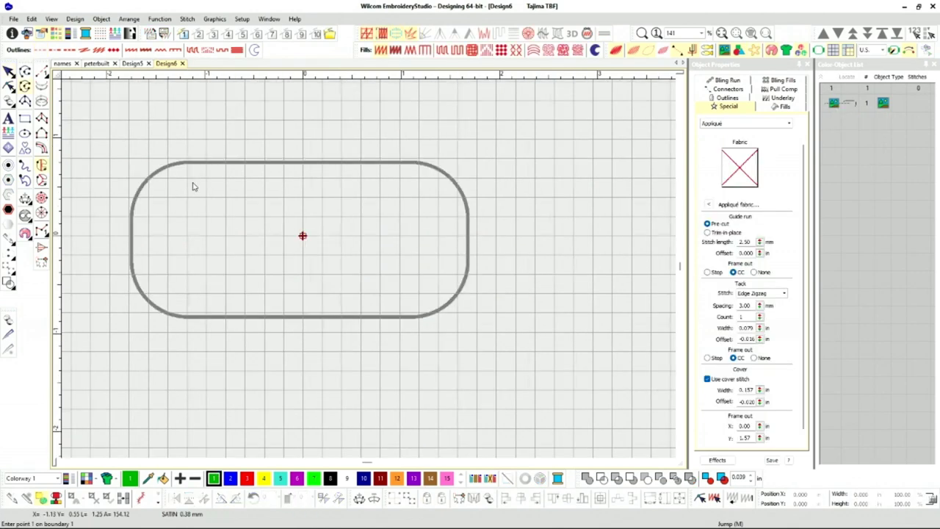
{"action": "scroll", "coordinate": [369, 271], "scroll_direction": "up", "scroll_amount": 4}
{"action": "scroll", "coordinate": [374, 275], "scroll_direction": "down", "scroll_amount": 1}
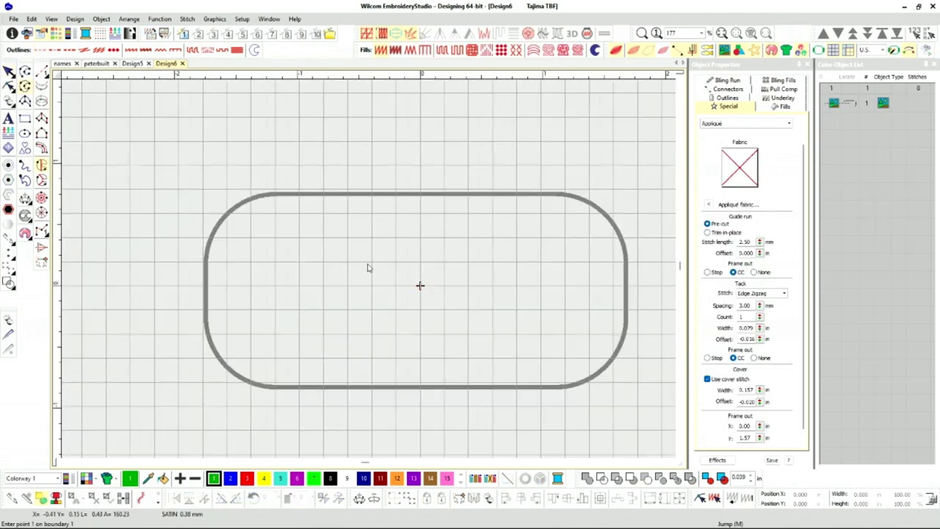
{"action": "left_click", "coordinate": [253, 78]}
{"action": "left_click_drag", "start_coordinate": [253, 78], "coordinate": [276, 78]}
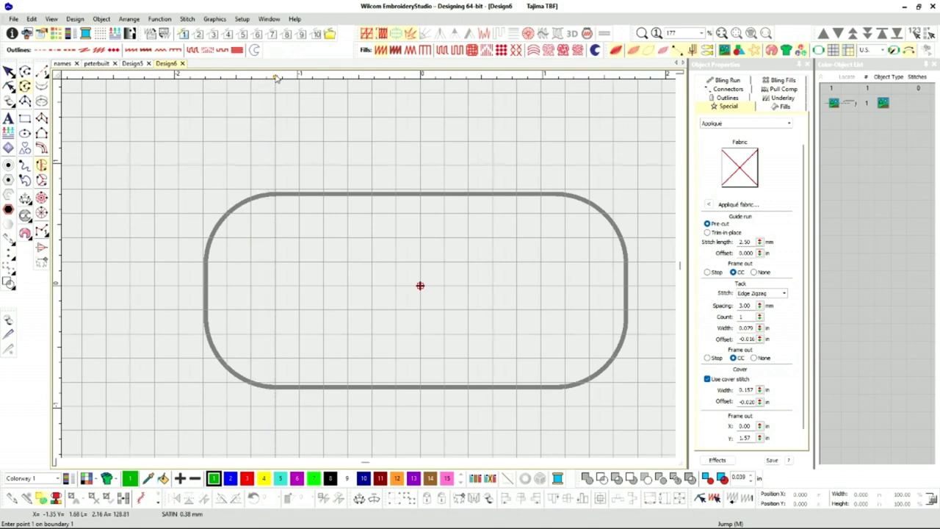
{"action": "scroll", "coordinate": [274, 194], "scroll_direction": "up", "scroll_amount": 5}
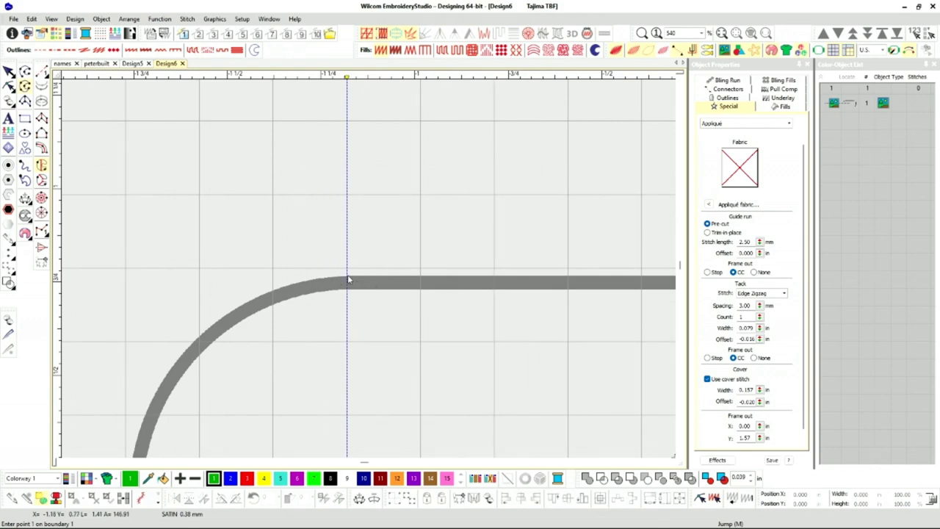
Place a vertical and a horizontal guide where the rounded rectangle's upper-right corner arc meets its top and right edges.
{"action": "scroll", "coordinate": [437, 311], "scroll_direction": "down", "scroll_amount": 3}
{"action": "scroll", "coordinate": [370, 273], "scroll_direction": "up", "scroll_amount": 2}
{"action": "scroll", "coordinate": [370, 272], "scroll_direction": "up", "scroll_amount": 2}
{"action": "left_click", "coordinate": [368, 76]}
{"action": "mouse_move", "coordinate": [367, 77]}
{"action": "left_mouse_down"}
{"action": "mouse_move", "coordinate": [382, 83]}
{"action": "mouse_move", "coordinate": [366, 85]}
{"action": "left_mouse_up"}
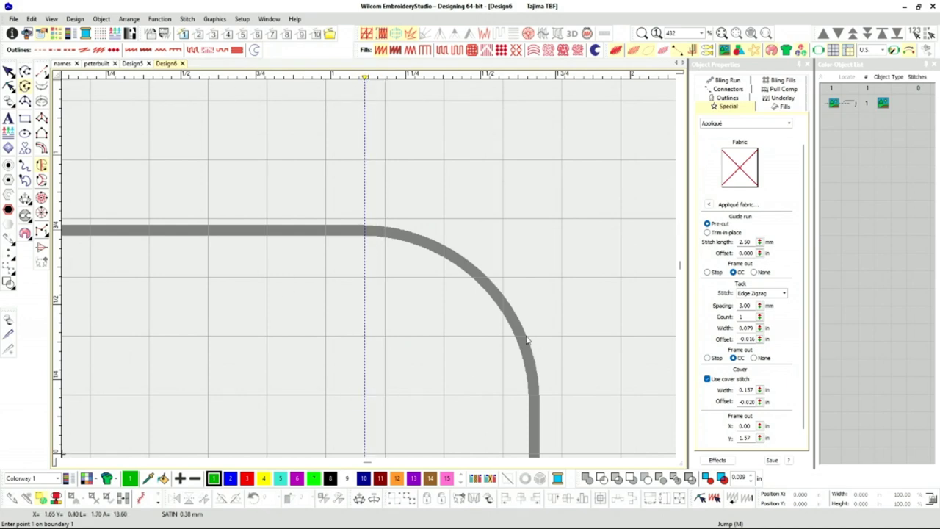
{"action": "left_click", "coordinate": [58, 397]}
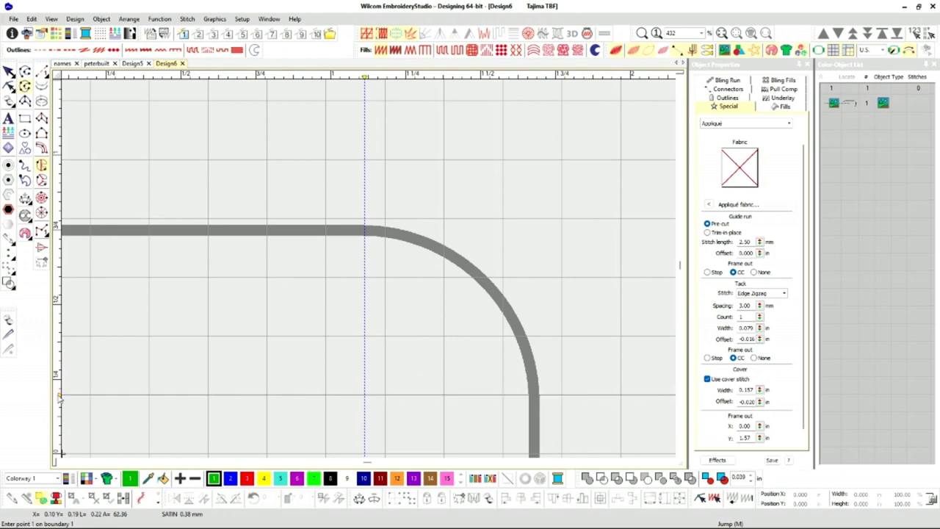
{"action": "scroll", "coordinate": [369, 271], "scroll_direction": "down", "scroll_amount": 3}
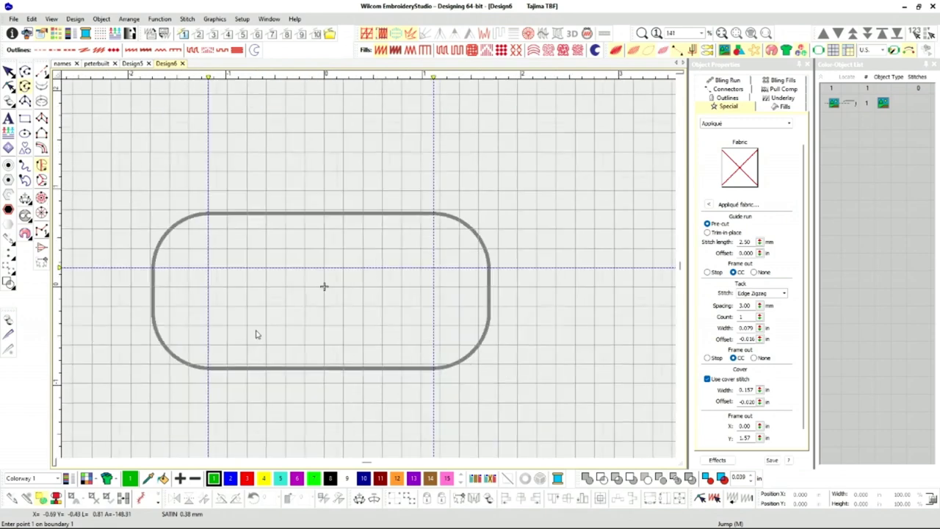
Place a horizontal guide where the rounded rectangle's lower-right corner arc meets its right edge.
{"action": "scroll", "coordinate": [627, 281], "scroll_direction": "up", "scroll_amount": 2}
{"action": "scroll", "coordinate": [369, 273], "scroll_direction": "down", "scroll_amount": 1}
{"action": "scroll", "coordinate": [371, 272], "scroll_direction": "up", "scroll_amount": 5}
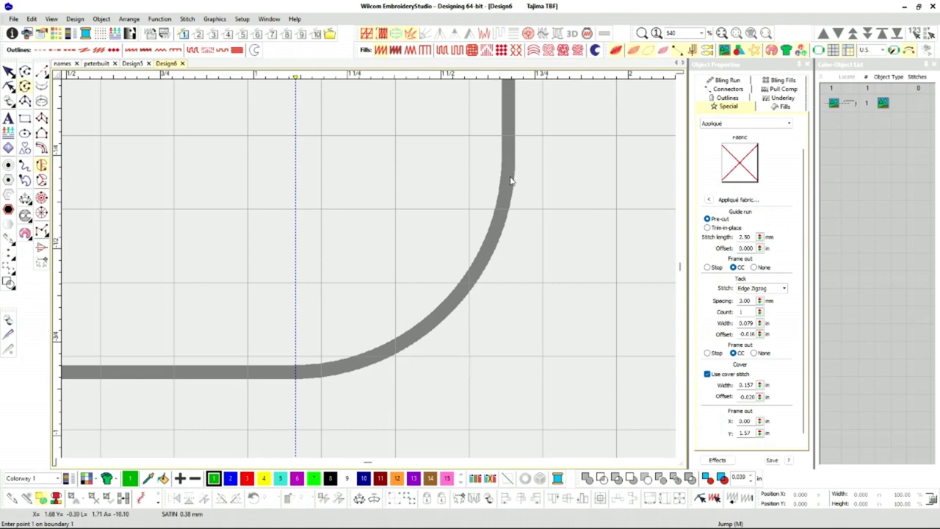
{"action": "left_click_drag", "start_coordinate": [57, 211], "coordinate": [65, 174]}
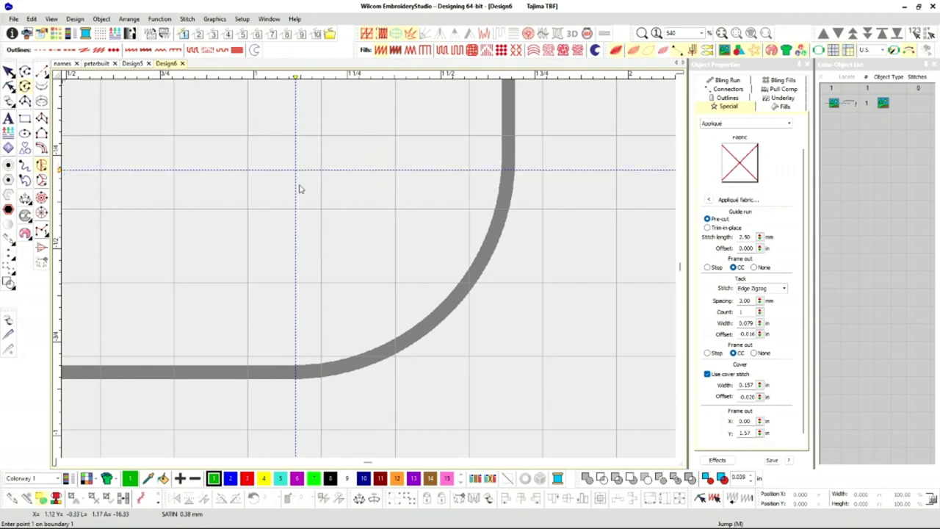
{"action": "scroll", "coordinate": [370, 271], "scroll_direction": "down", "scroll_amount": 3}
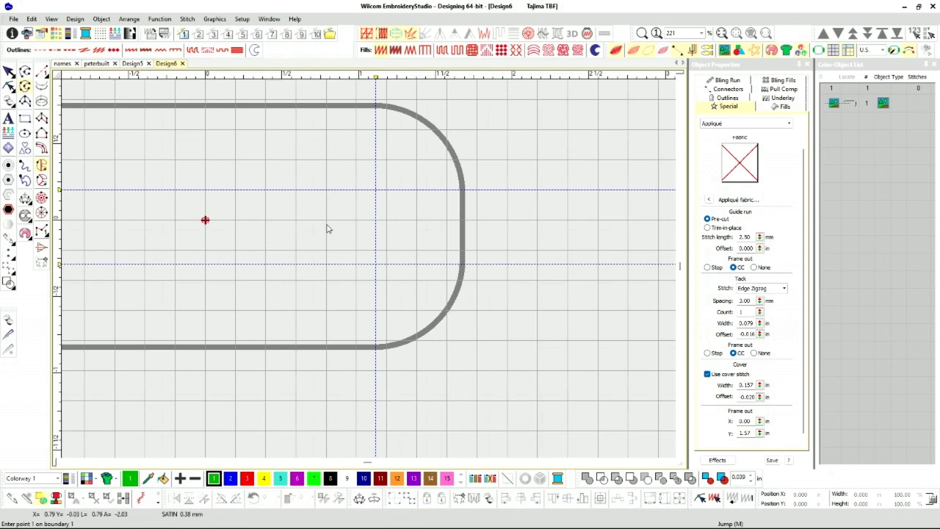
{"action": "scroll", "coordinate": [313, 220], "scroll_direction": "down", "scroll_amount": 2}
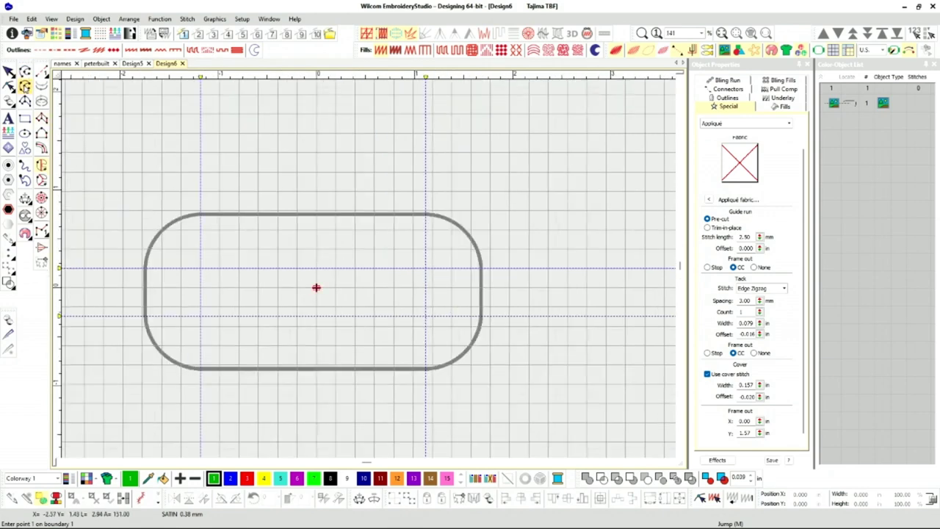
Start the boundary along the inner edge of the grey outline, tracing the straight top edge from the upper-left arc's guide to the upper-right arc's guide.
{"action": "scroll", "coordinate": [209, 250], "scroll_direction": "up", "scroll_amount": 3}
{"action": "scroll", "coordinate": [340, 208], "scroll_direction": "up", "scroll_amount": 3}
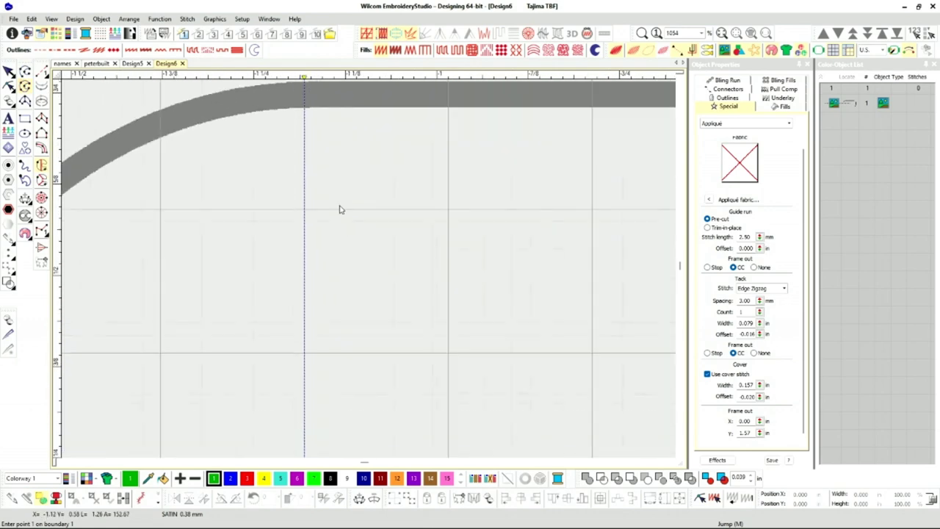
{"action": "left_click", "coordinate": [305, 110]}
{"action": "scroll", "coordinate": [384, 273], "scroll_direction": "down", "scroll_amount": 2}
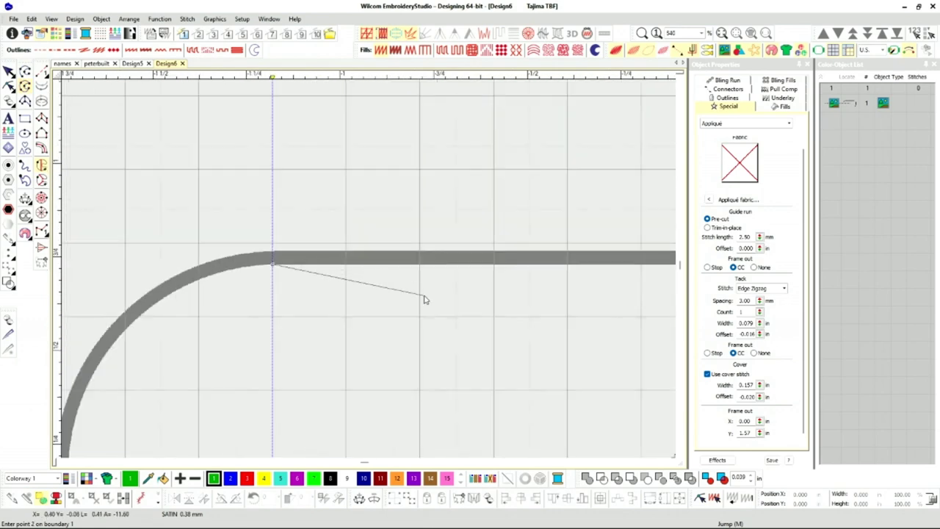
{"action": "scroll", "coordinate": [389, 282], "scroll_direction": "down", "scroll_amount": 1}
{"action": "scroll", "coordinate": [389, 267], "scroll_direction": "up", "scroll_amount": 2}
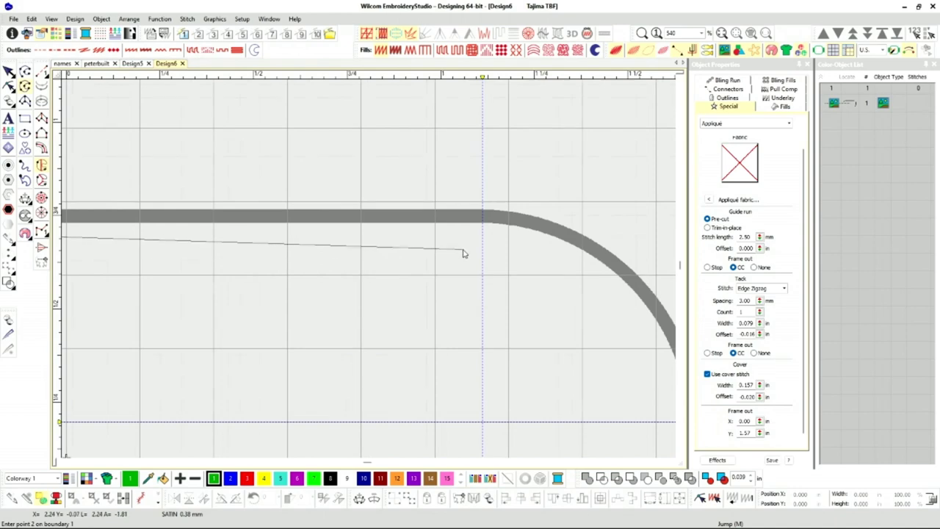
{"action": "scroll", "coordinate": [376, 271], "scroll_direction": "up", "scroll_amount": 1}
{"action": "scroll", "coordinate": [376, 271], "scroll_direction": "up", "scroll_amount": 3}
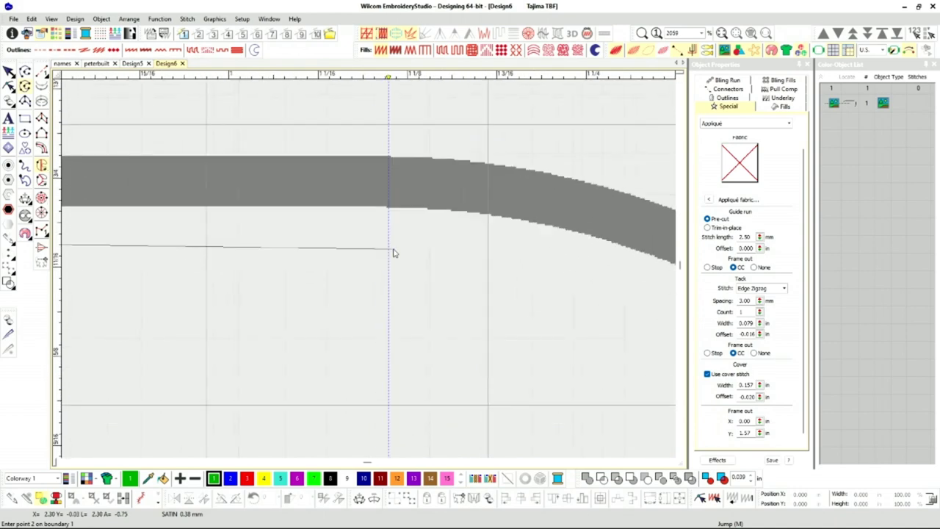
{"action": "left_click", "coordinate": [389, 211]}
Trace the upper-right corner as a curve through the middle of the arc, ending at the guide on the right edge.
{"action": "scroll", "coordinate": [401, 243], "scroll_direction": "down", "scroll_amount": 4}
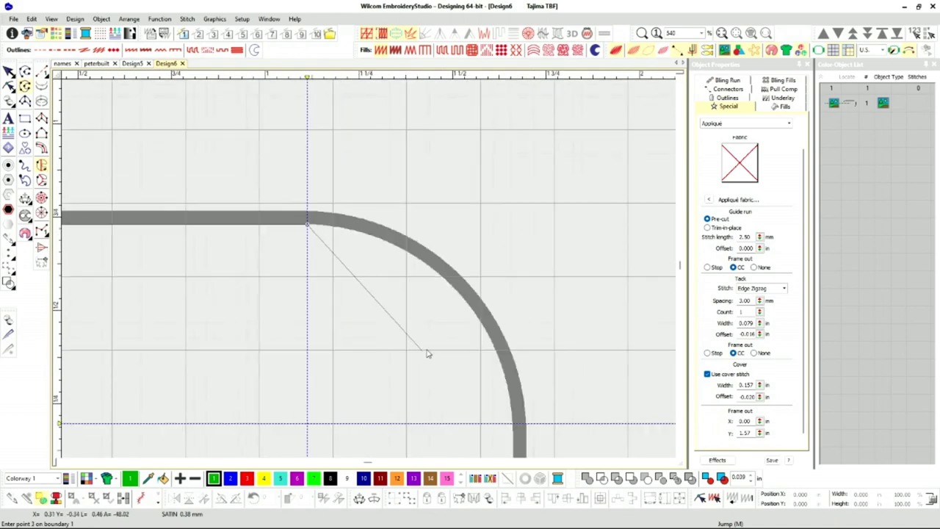
{"action": "scroll", "coordinate": [460, 309], "scroll_direction": "up", "scroll_amount": 3}
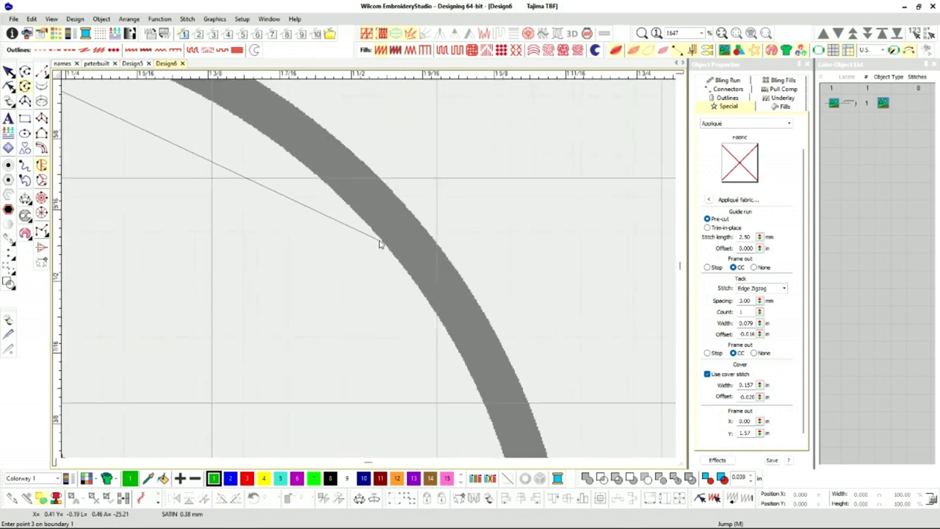
{"action": "left_click", "coordinate": [382, 244]}
{"action": "scroll", "coordinate": [389, 294], "scroll_direction": "down", "scroll_amount": 2}
{"action": "scroll", "coordinate": [376, 287], "scroll_direction": "down", "scroll_amount": 2}
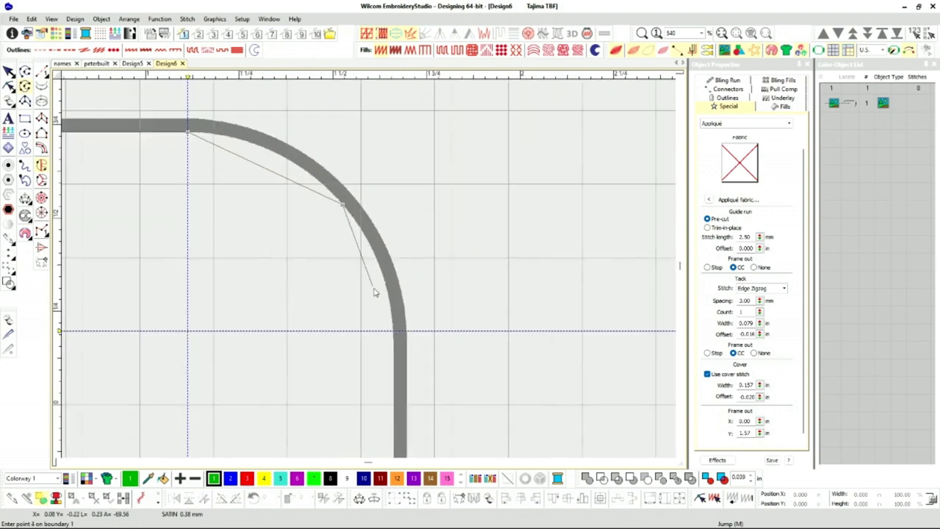
{"action": "scroll", "coordinate": [371, 278], "scroll_direction": "up", "scroll_amount": 3}
{"action": "left_click", "coordinate": [407, 297]}
Continue the boundary straight down the right edge and curve it around the lower-right corner to the vertical guide on the bottom edge.
{"action": "scroll", "coordinate": [386, 316], "scroll_direction": "down", "scroll_amount": 2}
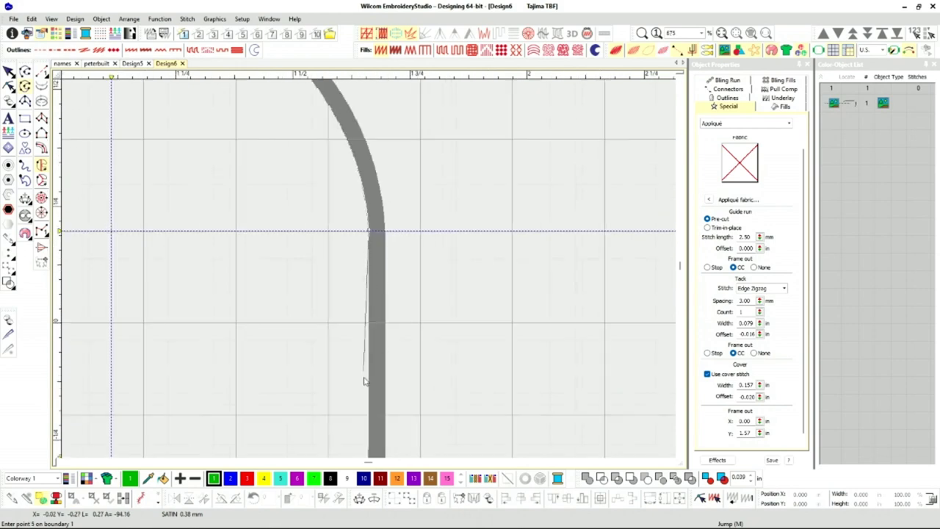
{"action": "scroll", "coordinate": [369, 271], "scroll_direction": "down", "scroll_amount": 2}
{"action": "scroll", "coordinate": [369, 271], "scroll_direction": "up", "scroll_amount": 3}
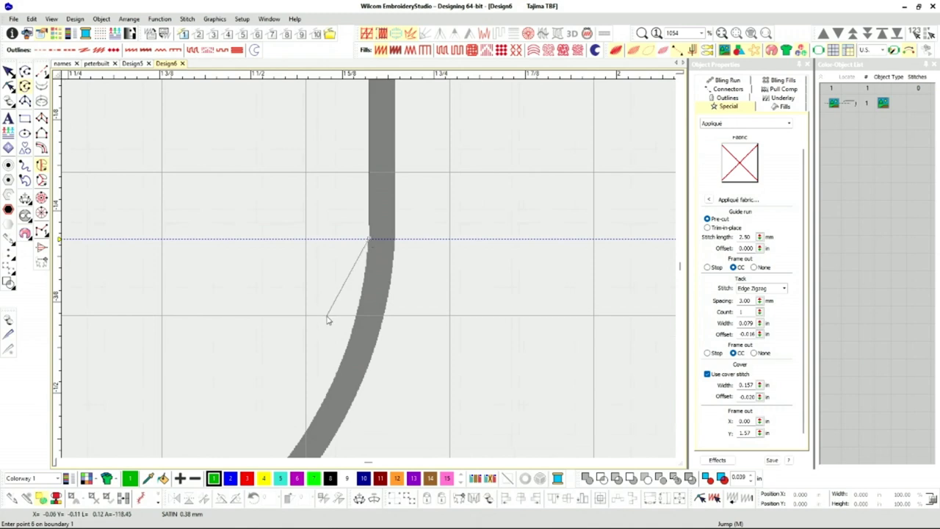
{"action": "scroll", "coordinate": [345, 320], "scroll_direction": "up", "scroll_amount": 1}
{"action": "scroll", "coordinate": [319, 278], "scroll_direction": "down", "scroll_amount": 2}
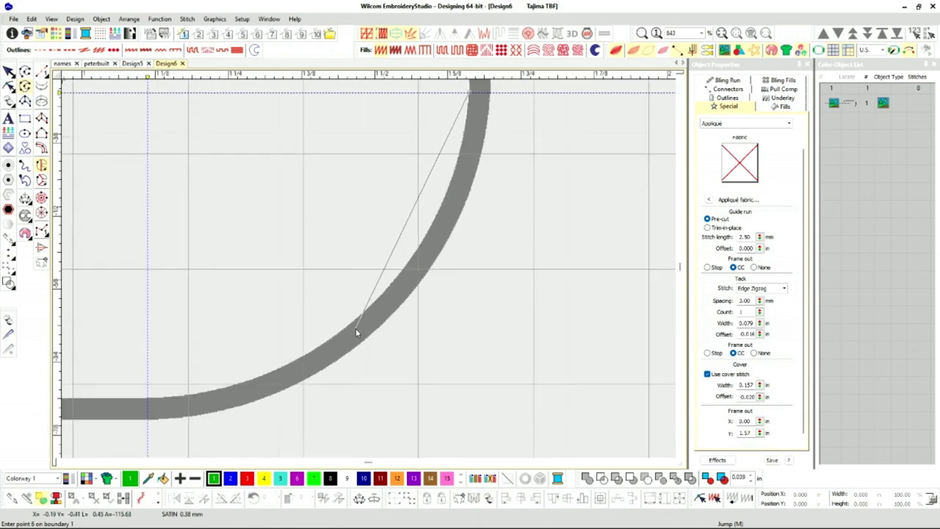
{"action": "left_click", "coordinate": [387, 291]}
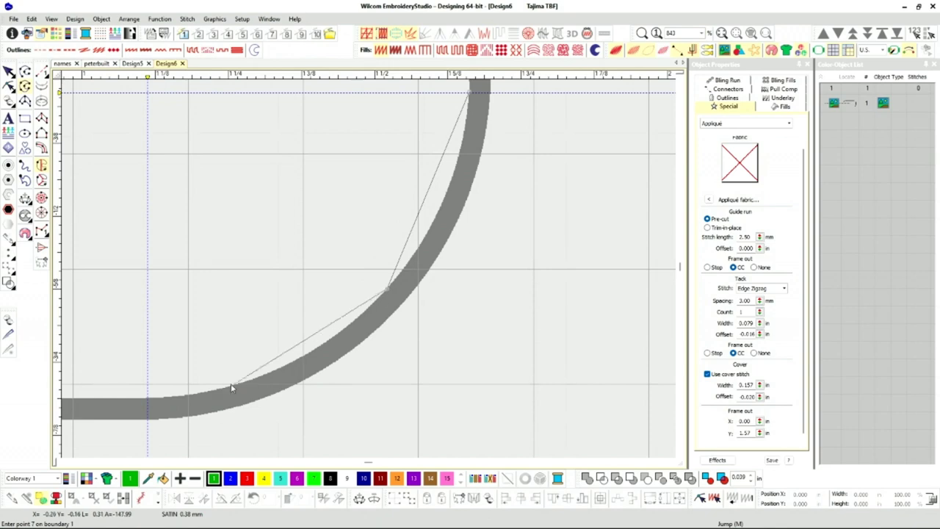
{"action": "left_click", "coordinate": [148, 396]}
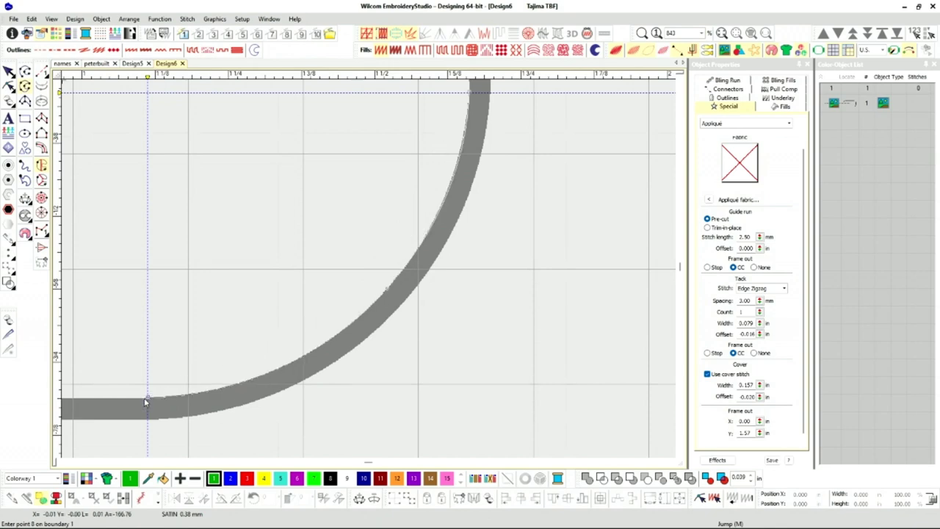
Trace the straight bottom edge to the vertical guide where the lower-left corner arc starts.
{"action": "scroll", "coordinate": [148, 397], "scroll_direction": "down", "scroll_amount": 3}
{"action": "scroll", "coordinate": [192, 285], "scroll_direction": "down", "scroll_amount": 2}
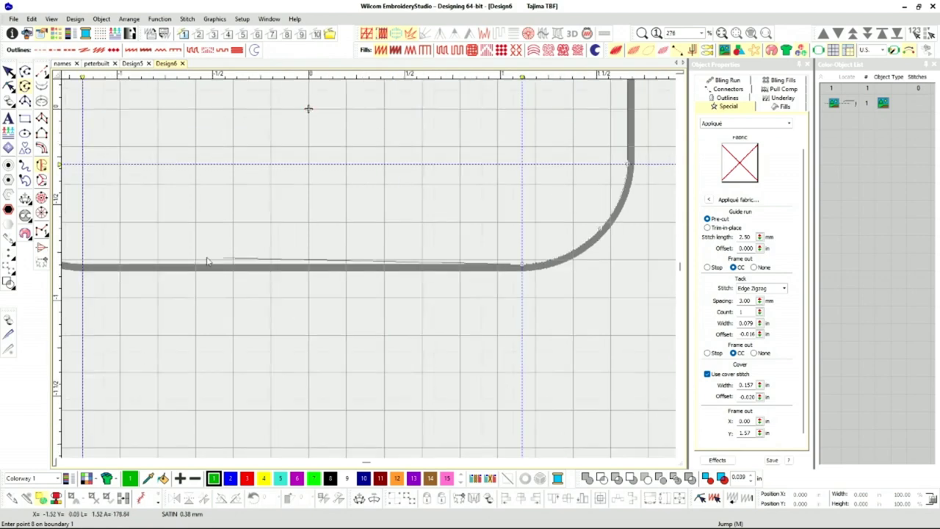
{"action": "scroll", "coordinate": [370, 271], "scroll_direction": "left", "scroll_amount": 5}
{"action": "scroll", "coordinate": [370, 272], "scroll_direction": "up", "scroll_amount": 2}
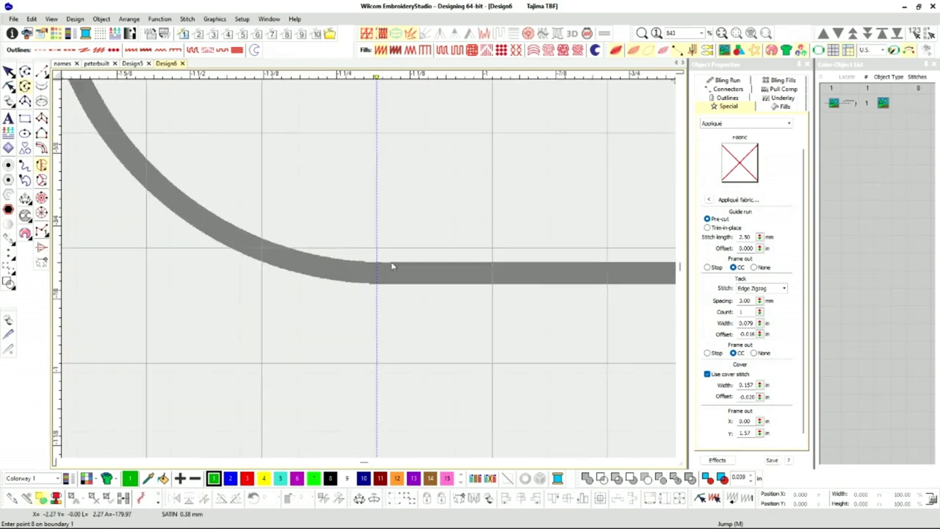
{"action": "left_click", "coordinate": [378, 264]}
Trace the lower-left corner as a curve through the middle of the arc, ending at the horizontal guide on the left edge.
{"action": "scroll", "coordinate": [325, 260], "scroll_direction": "up", "scroll_amount": 1}
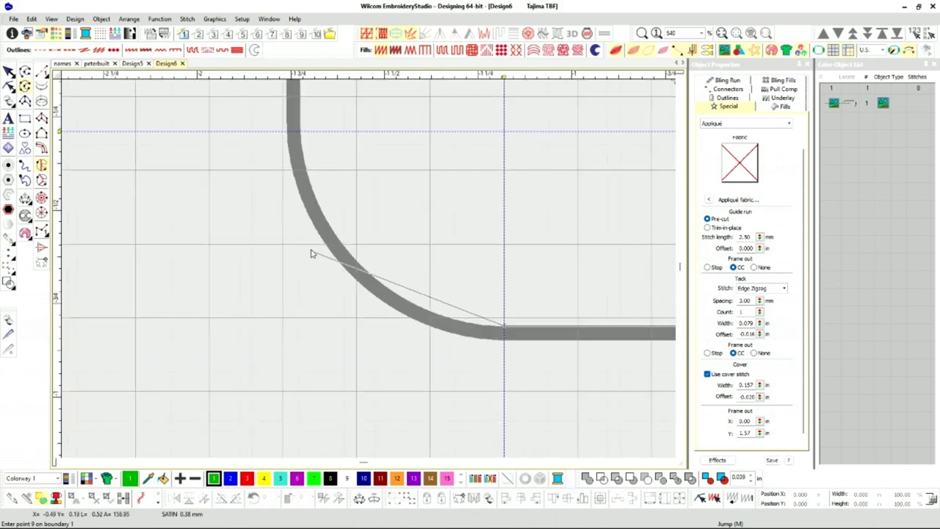
{"action": "scroll", "coordinate": [372, 269], "scroll_direction": "left", "scroll_amount": 3}
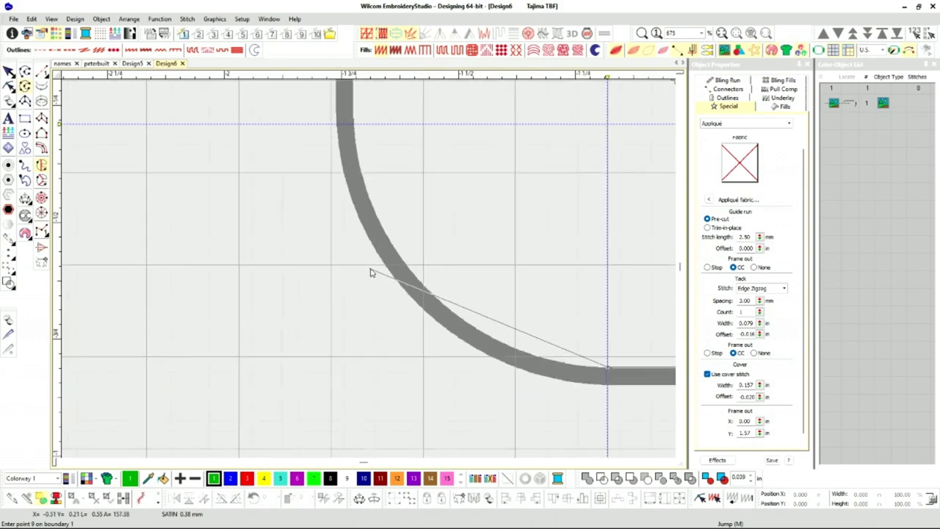
{"action": "left_click", "coordinate": [415, 279]}
{"action": "scroll", "coordinate": [370, 272], "scroll_direction": "down", "scroll_amount": 2}
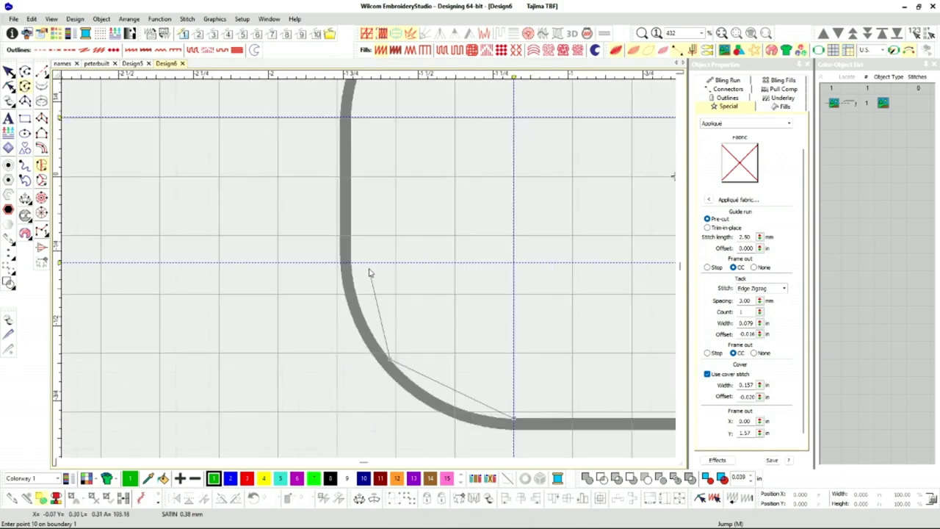
{"action": "scroll", "coordinate": [369, 273], "scroll_direction": "up", "scroll_amount": 6}
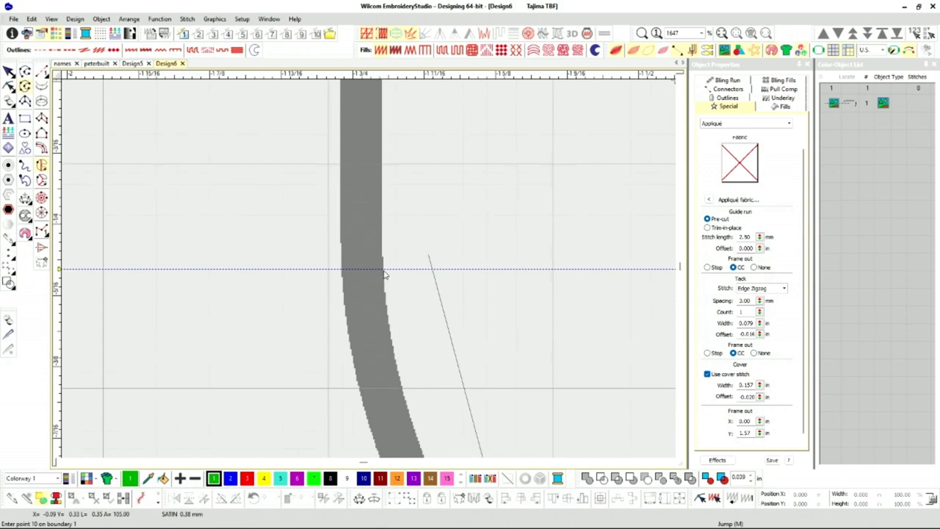
{"action": "left_click", "coordinate": [385, 272]}
Trace the left edge and upper-left corner, close the boundary and generate the shape with the default entry and exit points.
{"action": "scroll", "coordinate": [370, 267], "scroll_direction": "down", "scroll_amount": 4}
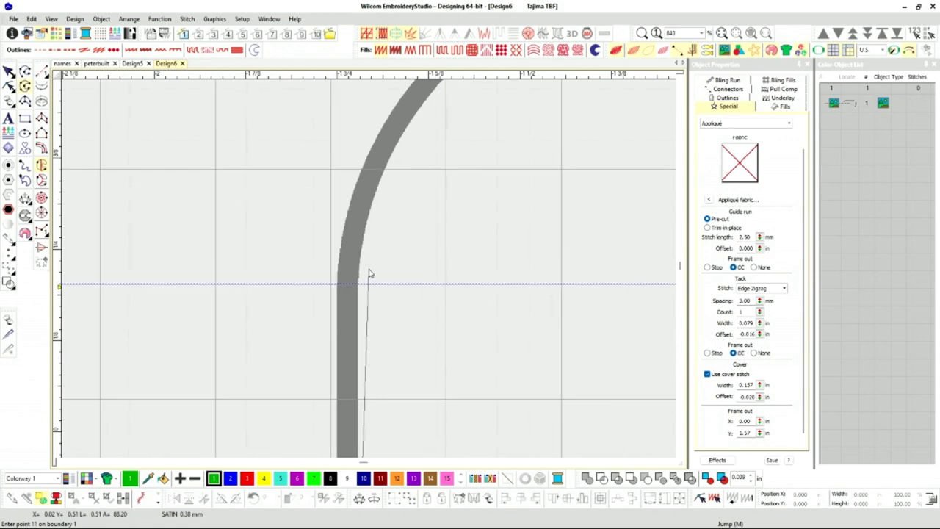
{"action": "scroll", "coordinate": [370, 272], "scroll_direction": "up", "scroll_amount": 4}
{"action": "left_click", "coordinate": [352, 291]}
{"action": "scroll", "coordinate": [382, 250], "scroll_direction": "down", "scroll_amount": 4}
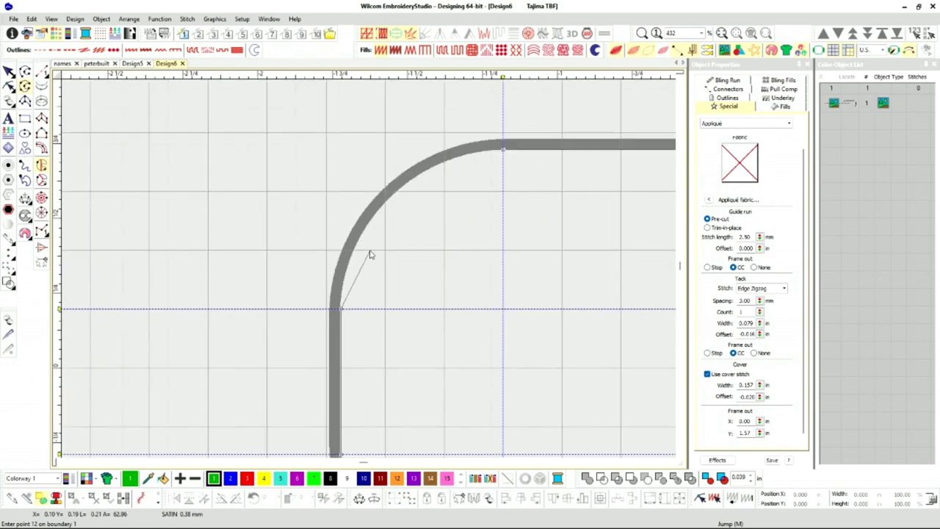
{"action": "scroll", "coordinate": [369, 260], "scroll_direction": "up", "scroll_amount": 4}
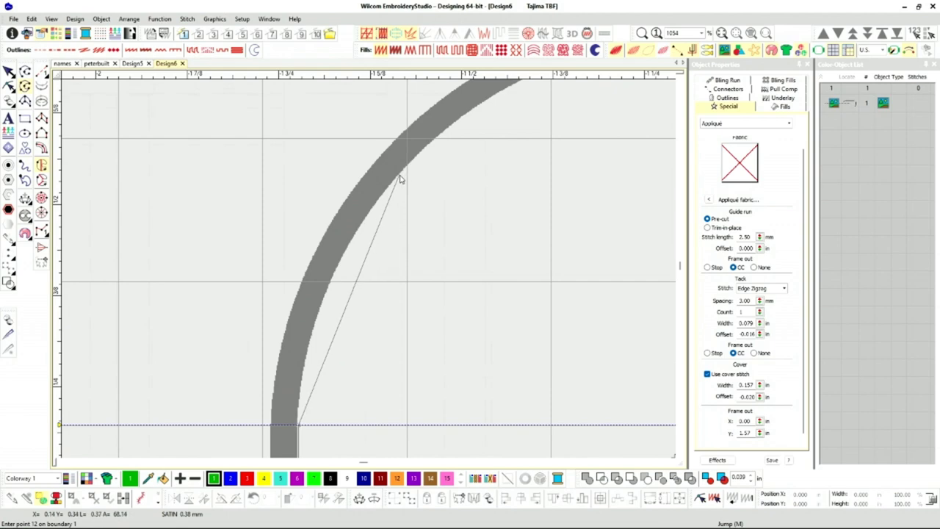
{"action": "key", "text": "Return"}
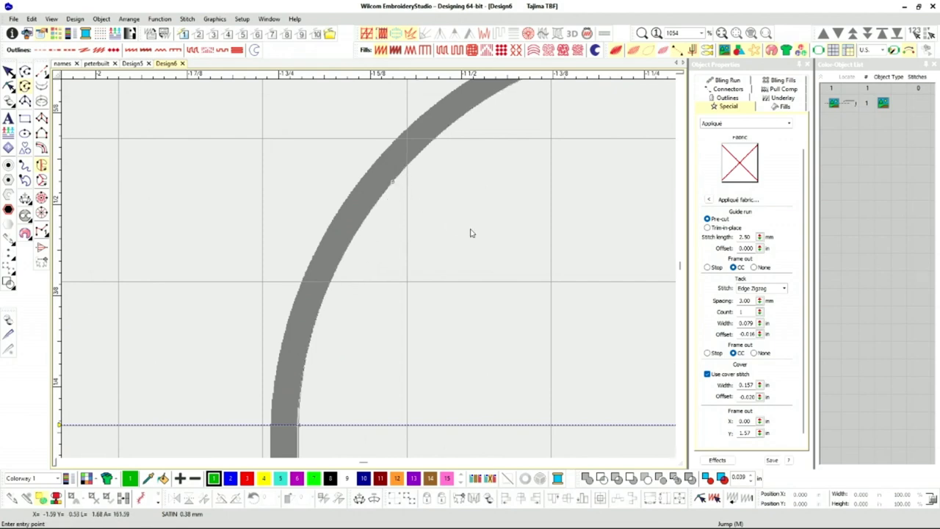
{"action": "key", "text": "Return"}
{"action": "key", "text": "Return"}
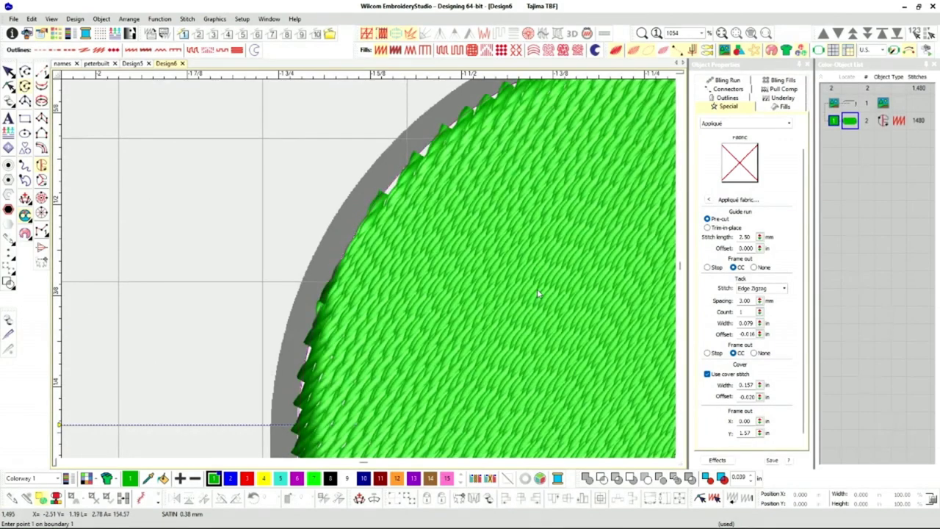
Convert the filled rounded rectangle to a Run outline.
{"action": "scroll", "coordinate": [228, 168], "scroll_direction": "down", "scroll_amount": 3}
{"action": "left_click", "coordinate": [38, 49]}
{"action": "scroll", "coordinate": [375, 275], "scroll_direction": "down", "scroll_amount": 1}
{"action": "scroll", "coordinate": [375, 276], "scroll_direction": "down", "scroll_amount": 4}
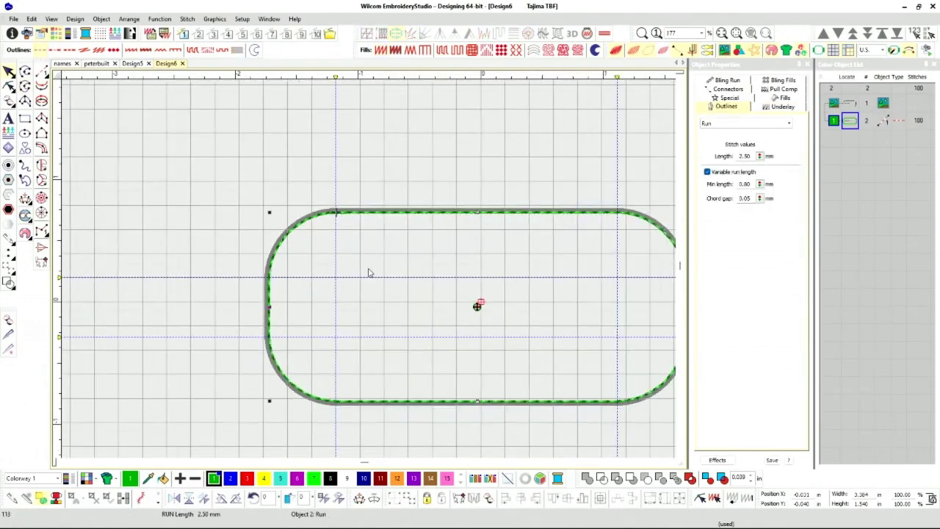
{"action": "scroll", "coordinate": [615, 280], "scroll_direction": "down", "scroll_amount": 1}
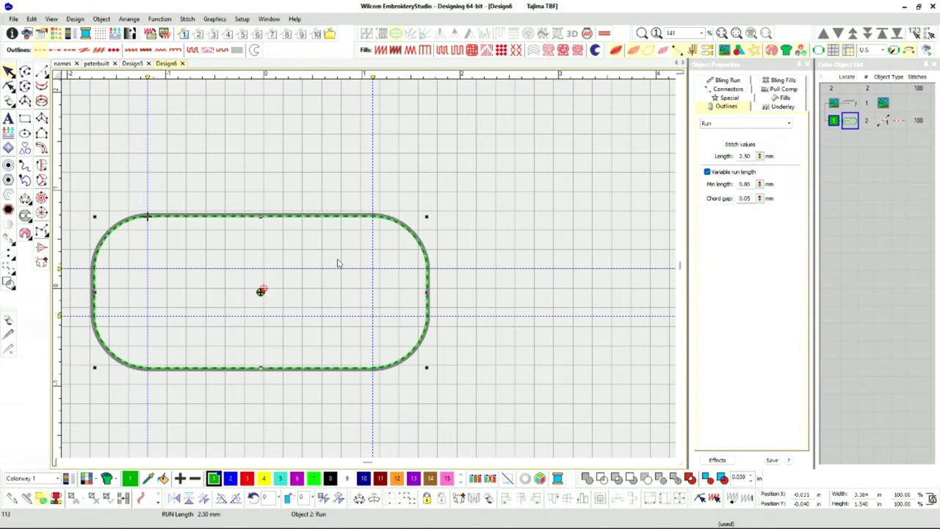
Copy the rounded-rectangle run outline into Design5, beside the oval patches, at a width of 3.5 in.
{"action": "scroll", "coordinate": [369, 272], "scroll_direction": "up", "scroll_amount": 1}
{"action": "left_click", "coordinate": [635, 145]}
{"action": "left_click", "coordinate": [526, 206]}
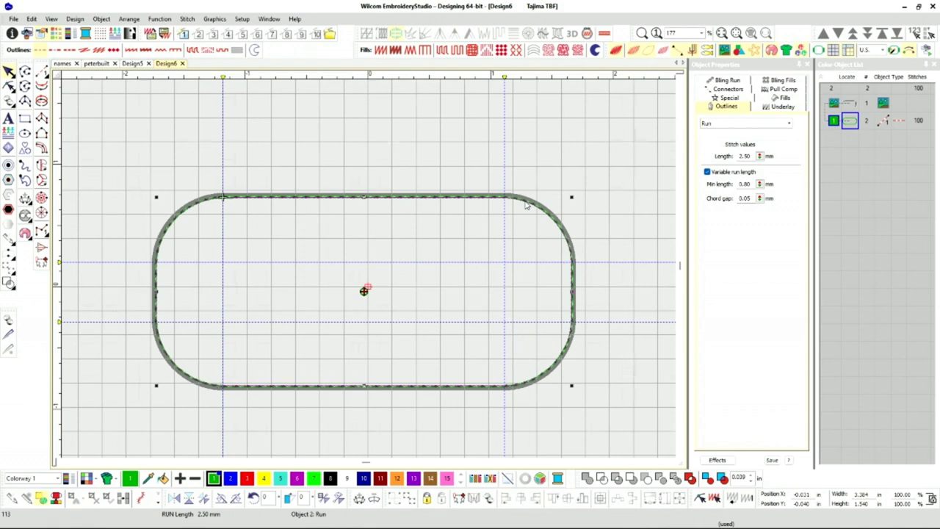
{"action": "key", "text": "ctrl+Tab"}
{"action": "key", "text": "ctrl+v"}
{"action": "key", "text": "shift+0"}
{"action": "left_click", "coordinate": [587, 292]}
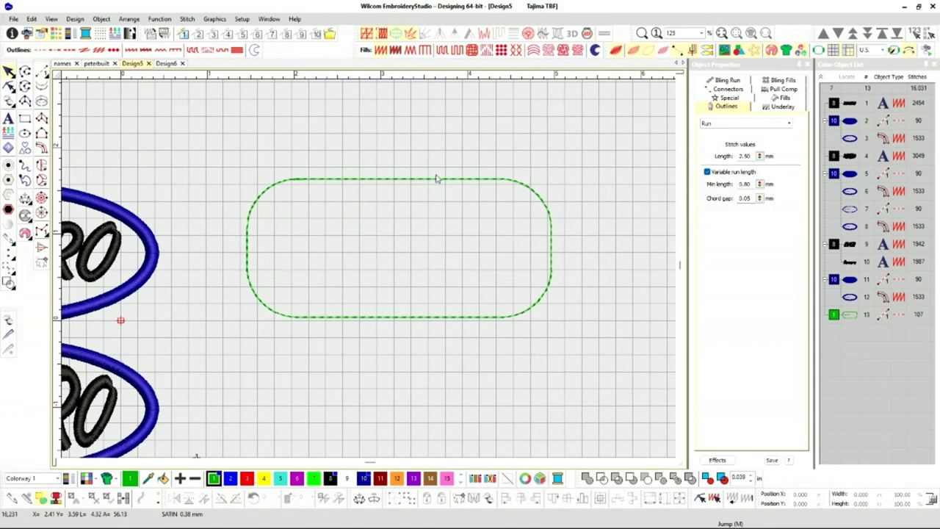
Duplicate the rounded-rectangle run in place in blue colour 10 and convert the copy to a Satin outline.
{"action": "left_click", "coordinate": [439, 184]}
{"action": "key", "text": "ctrl+v"}
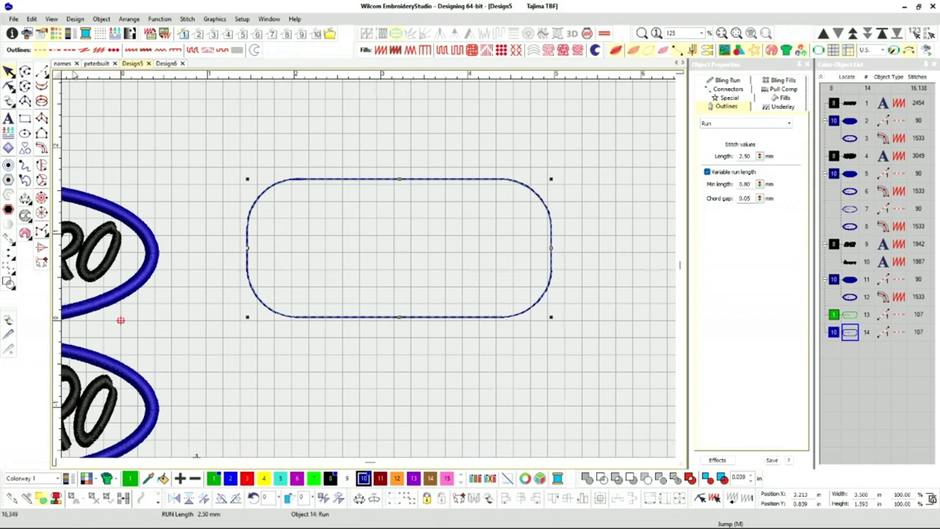
{"action": "left_click", "coordinate": [132, 51]}
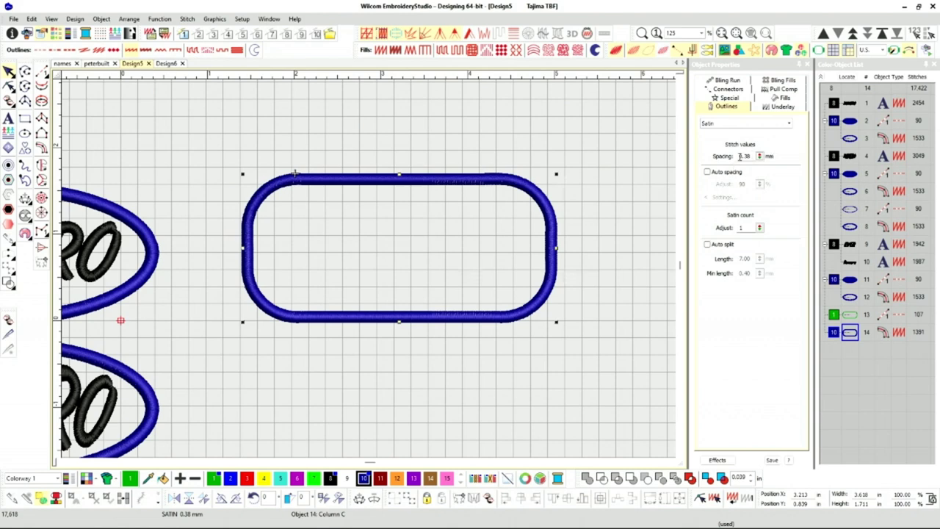
Add a Double Zigzag second underlay to the rounded rectangle's satin border.
{"action": "left_click", "coordinate": [783, 106]}
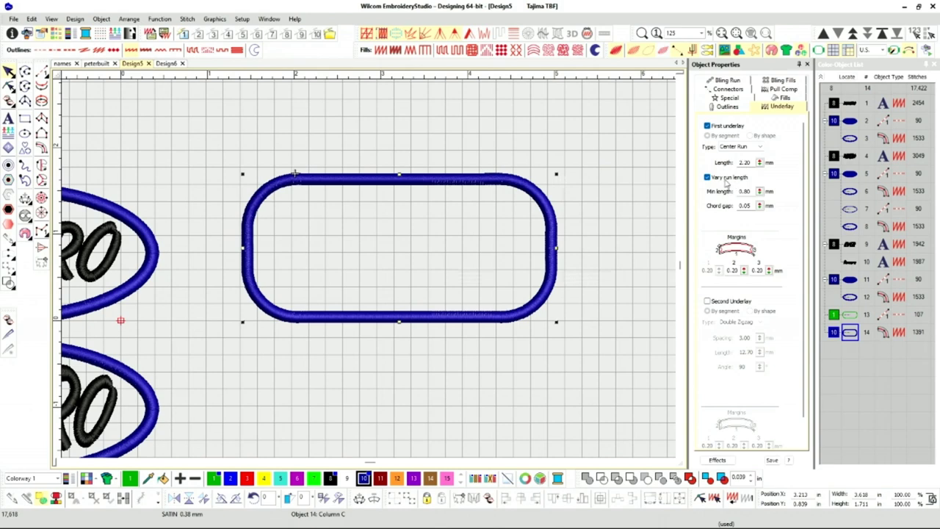
{"action": "left_click", "coordinate": [708, 301]}
{"action": "left_click", "coordinate": [783, 99]}
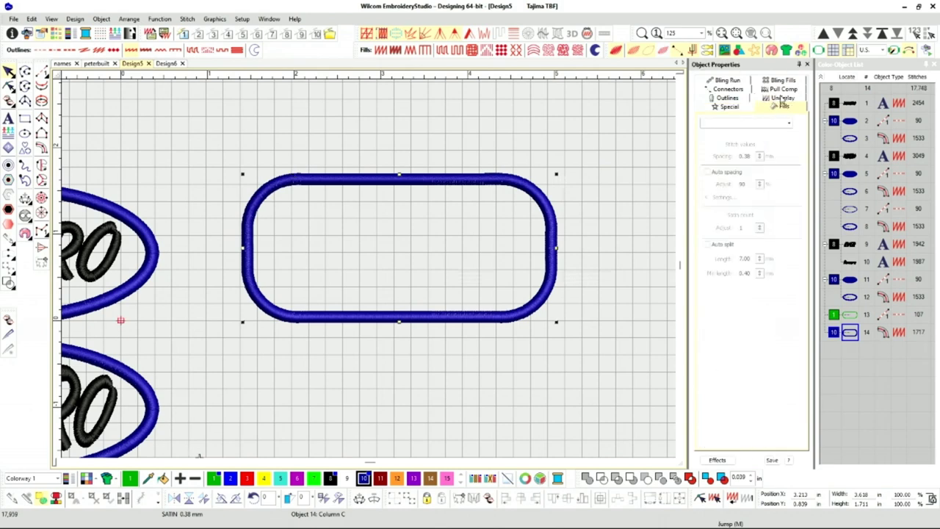
Switch the measurement units to Metric and set the rounded rectangle's satin column width to 3.5 mm.
{"action": "left_click", "coordinate": [731, 109]}
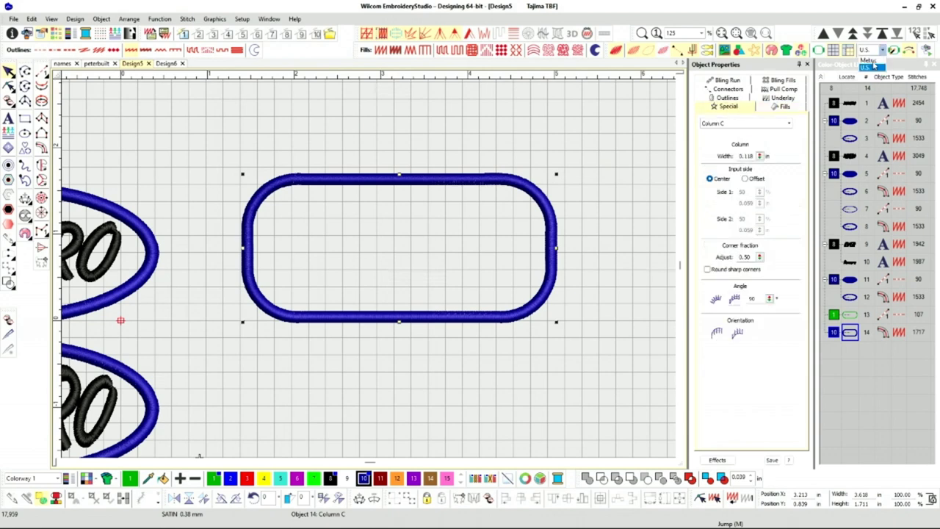
{"action": "double_click", "coordinate": [750, 155]}
{"action": "type", "text": "3."}
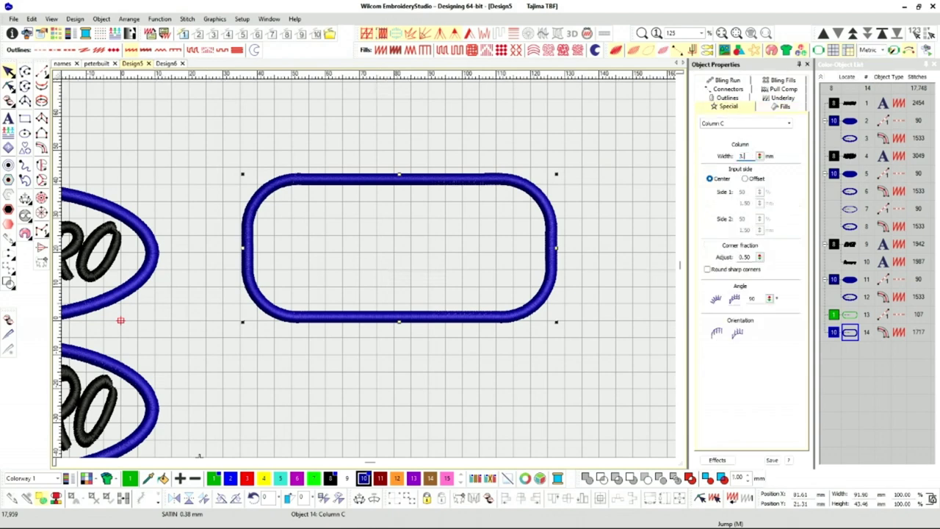
{"action": "type", "text": "5"}
{"action": "key", "text": "Return"}
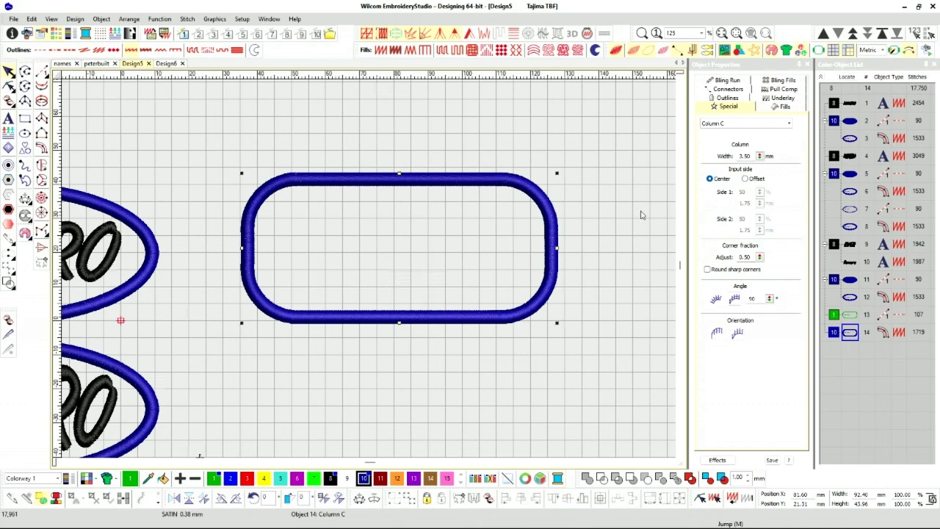
{"action": "scroll", "coordinate": [369, 270], "scroll_direction": "down", "scroll_amount": 2}
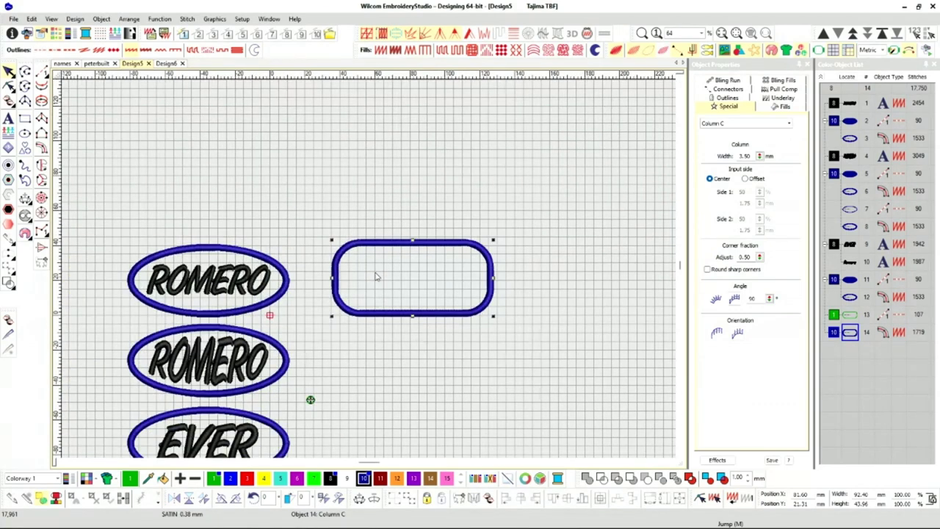
Copy the name lettering from the uppermost oval patch into the rounded rectangle and enlarge the copy slightly to fill the shape.
{"action": "key", "text": "Escape"}
{"action": "left_click", "coordinate": [238, 290]}
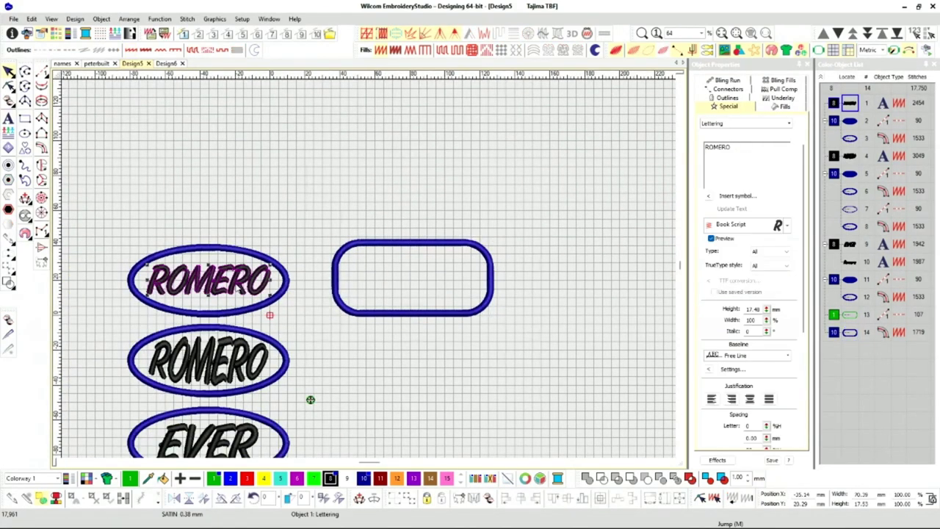
{"action": "left_click_drag", "start_coordinate": [247, 282], "coordinate": [453, 283]}
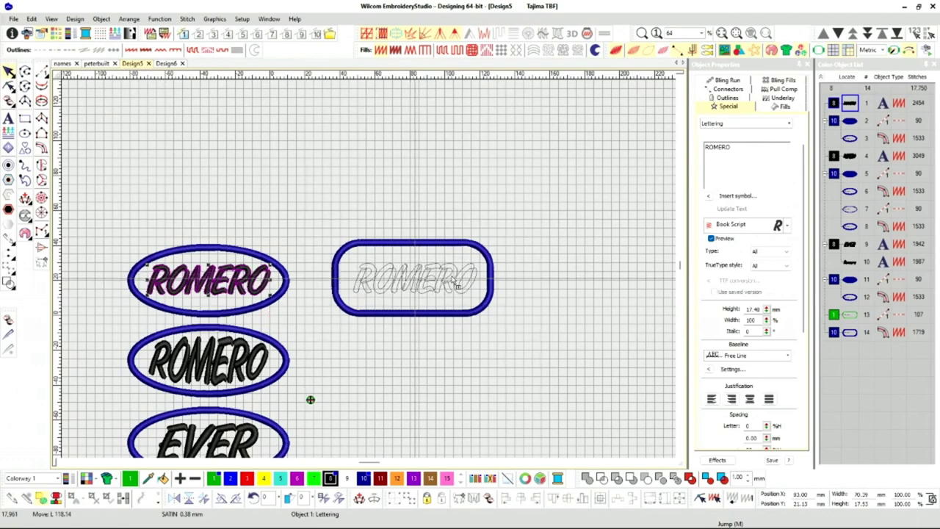
{"action": "scroll", "coordinate": [453, 283], "scroll_direction": "up", "scroll_amount": 5}
{"action": "left_click_drag", "start_coordinate": [525, 322], "coordinate": [543, 340]}
{"action": "scroll", "coordinate": [543, 340], "scroll_direction": "down", "scroll_amount": 5}
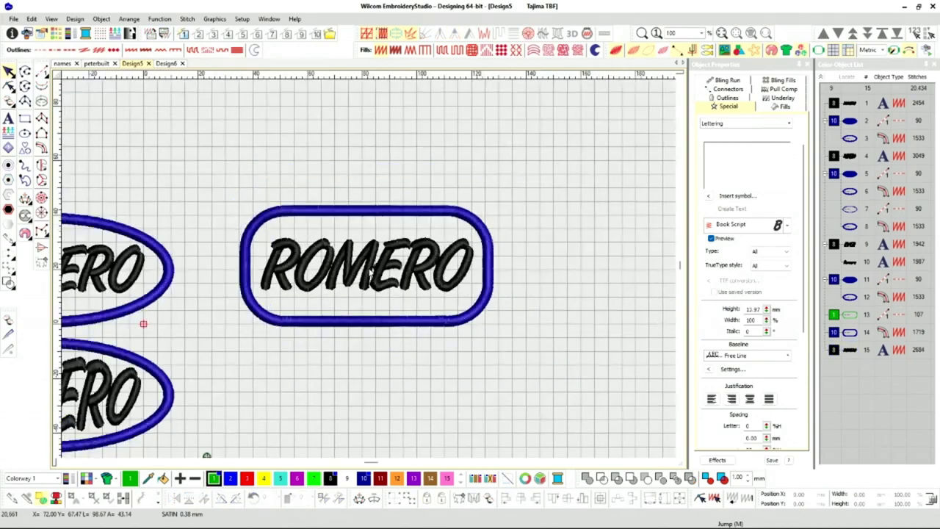
Switch to the names design and examine the finished oval and rounded-rectangle patches, including the Digitizer patch's lettering up close.
{"action": "key", "text": "ctrl+d"}
{"action": "scroll", "coordinate": [149, 438], "scroll_direction": "down", "scroll_amount": 2}
{"action": "left_click_drag", "start_coordinate": [318, 325], "coordinate": [350, 275]}
{"action": "scroll", "coordinate": [351, 274], "scroll_direction": "up", "scroll_amount": 5}
{"action": "left_click_drag", "start_coordinate": [514, 326], "coordinate": [566, 323]}
{"action": "scroll", "coordinate": [565, 323], "scroll_direction": "down", "scroll_amount": 3}
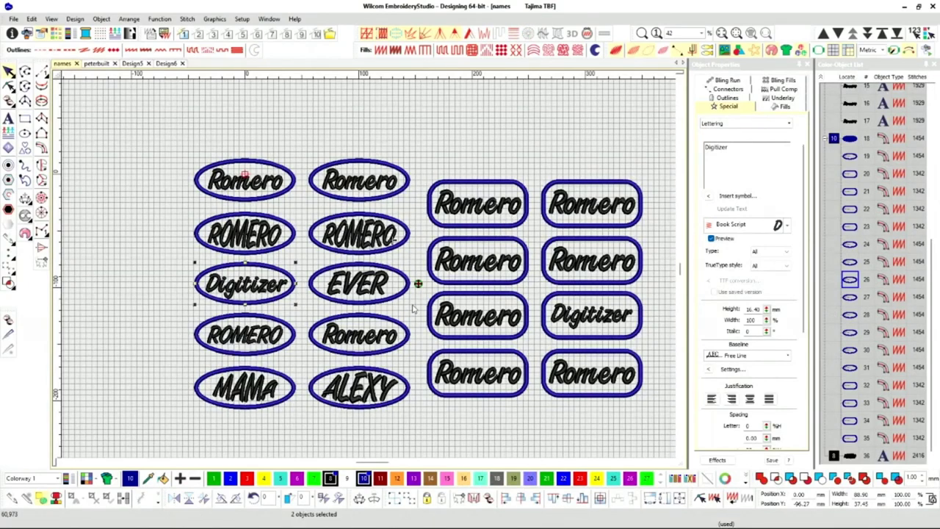
{"action": "scroll", "coordinate": [433, 294], "scroll_direction": "down", "scroll_amount": 2}
{"action": "scroll", "coordinate": [412, 279], "scroll_direction": "up", "scroll_amount": 3}
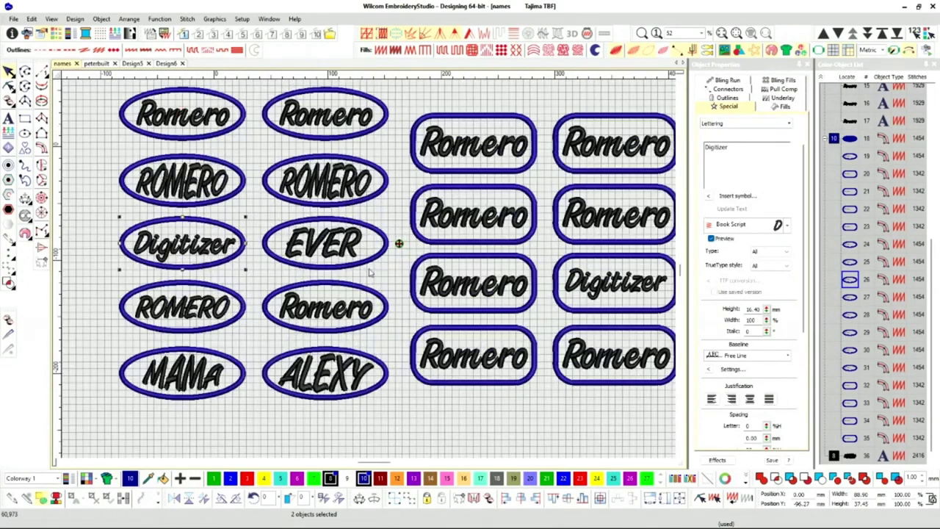
{"action": "scroll", "coordinate": [388, 263], "scroll_direction": "down", "scroll_amount": 1}
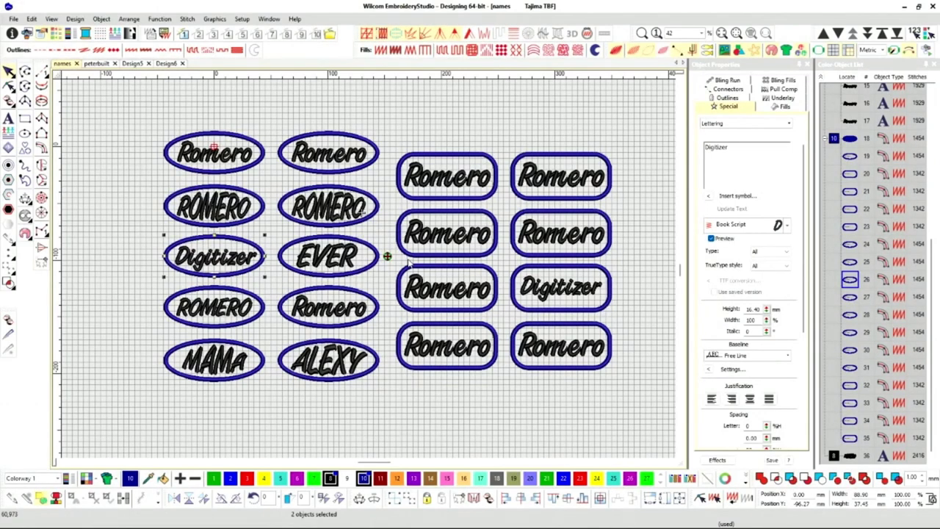
{"action": "scroll", "coordinate": [301, 220], "scroll_direction": "up", "scroll_amount": 5}
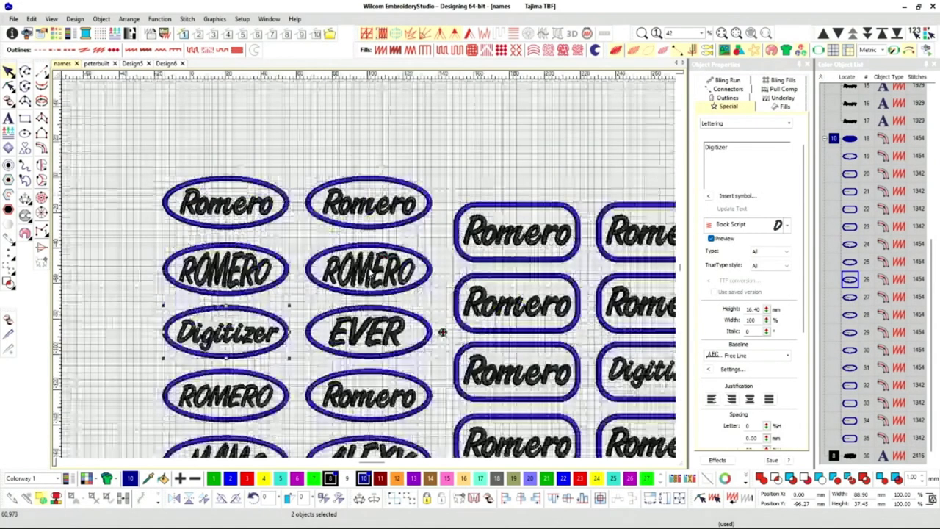
{"action": "scroll", "coordinate": [366, 272], "scroll_direction": "up", "scroll_amount": 2}
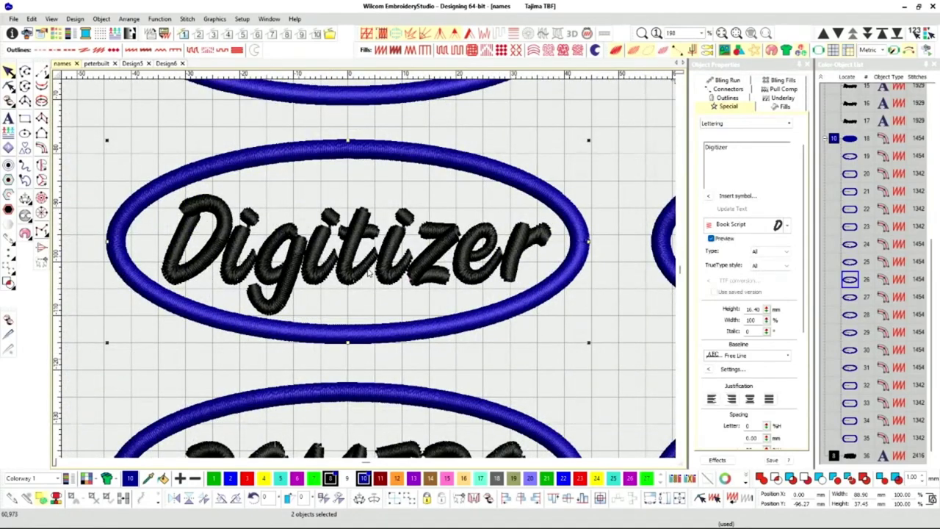
{"action": "scroll", "coordinate": [370, 272], "scroll_direction": "down", "scroll_amount": 1}
{"action": "scroll", "coordinate": [182, 279], "scroll_direction": "down", "scroll_amount": 2}
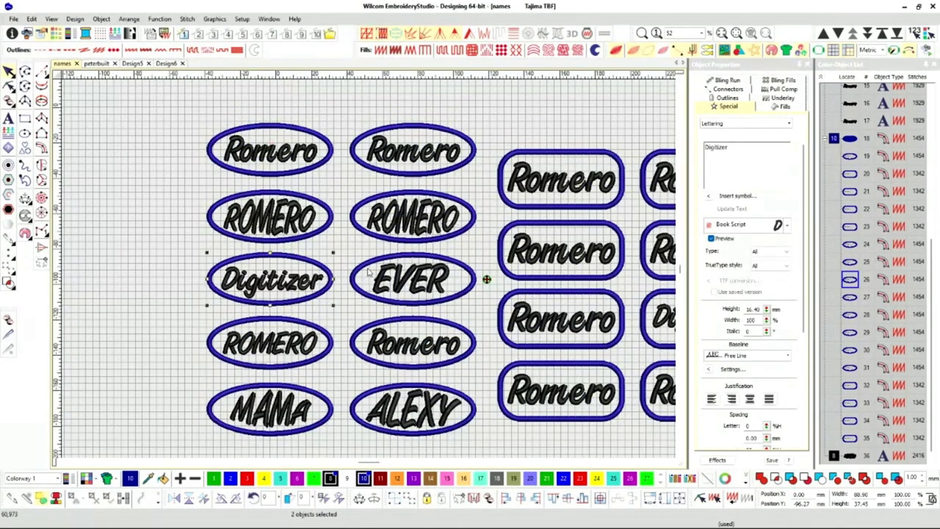
{"action": "scroll", "coordinate": [296, 276], "scroll_direction": "up", "scroll_amount": 2}
View the Peterbilt logo reference image and compare it with the Digitizer oval patch in the names design.
{"action": "key", "text": "alt+Tab"}
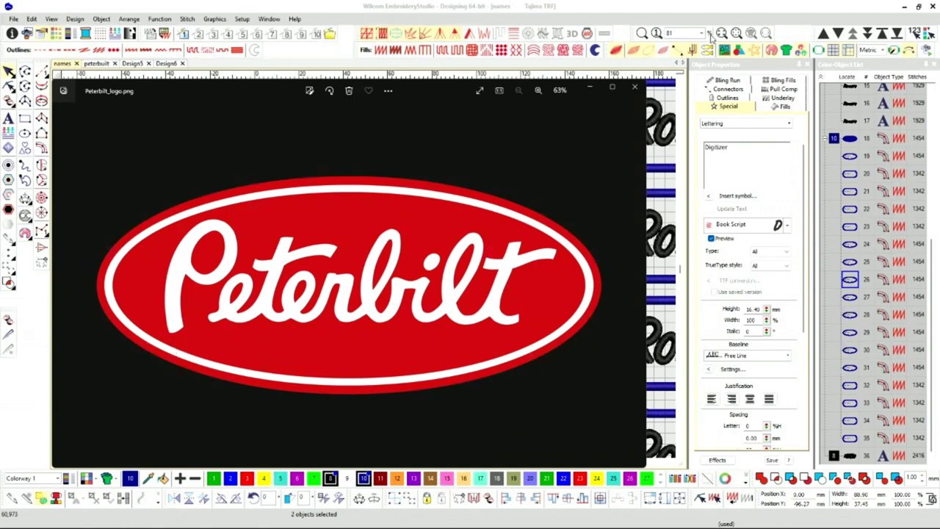
{"action": "left_click", "coordinate": [720, 11]}
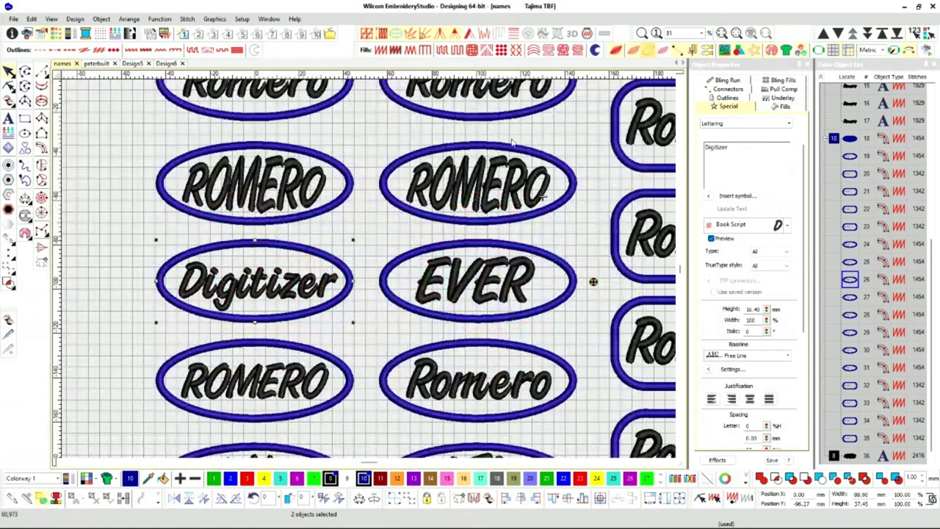
{"action": "key", "text": "z"}
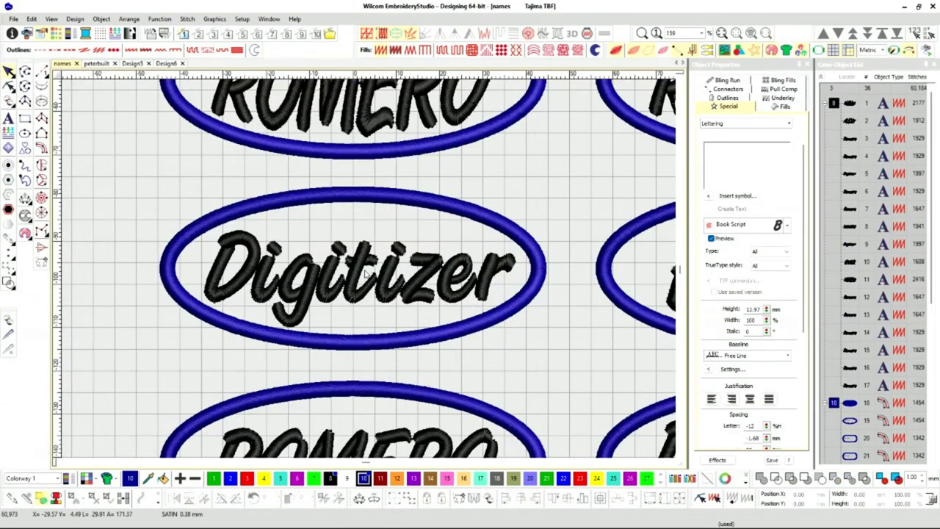
{"action": "scroll", "coordinate": [365, 271], "scroll_direction": "down", "scroll_amount": 4}
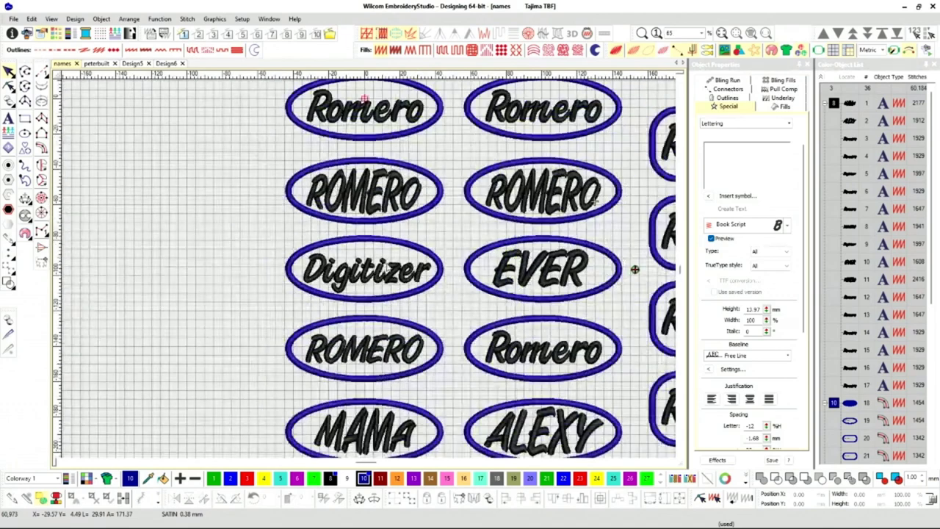
{"action": "scroll", "coordinate": [420, 226], "scroll_direction": "down", "scroll_amount": 1}
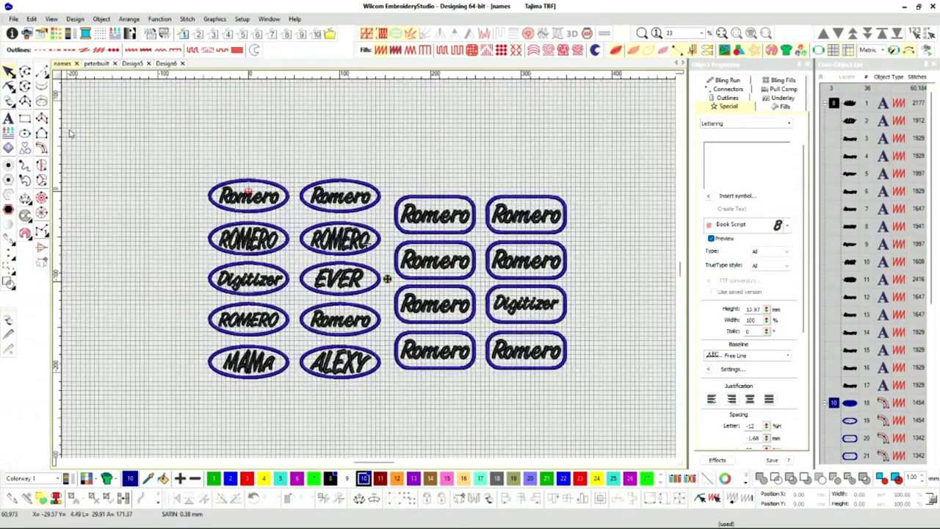
Select all patches in the names design and switch the measurement units to U.S. to check their overall size in inches.
{"action": "left_click_drag", "start_coordinate": [142, 140], "coordinate": [630, 441]}
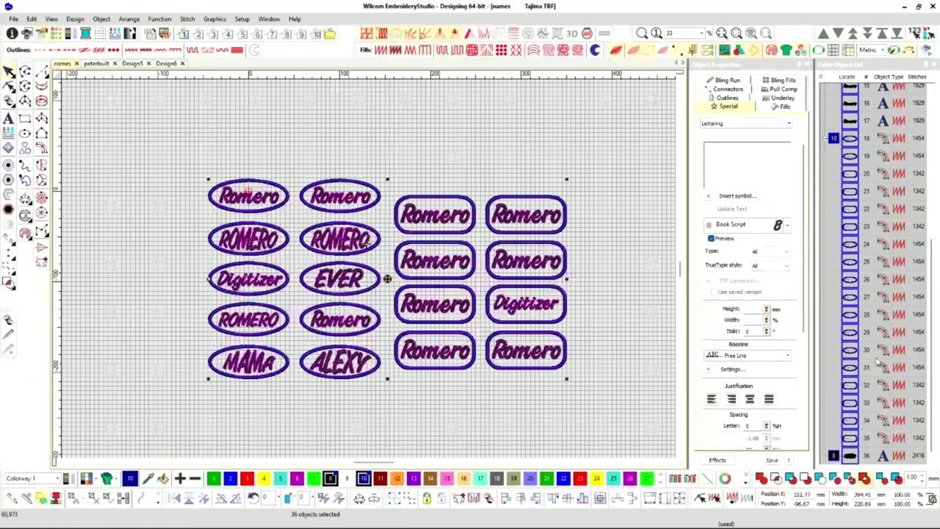
{"action": "left_click", "coordinate": [883, 50]}
{"action": "left_click", "coordinate": [881, 67]}
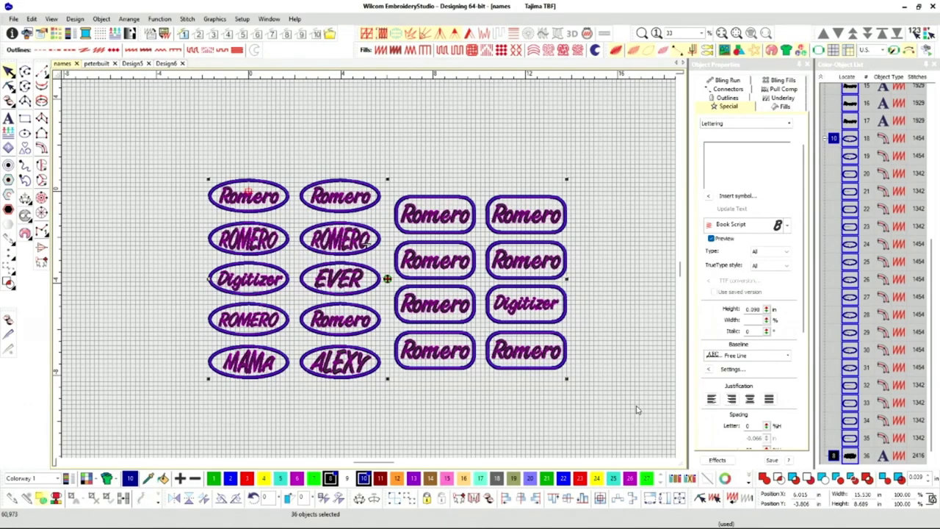
Deselect everything, simulate the sewing order of the whole names design in Stitch Player and pause the playback during the lettering.
{"action": "key", "text": "0"}
{"action": "key", "text": "Escape"}
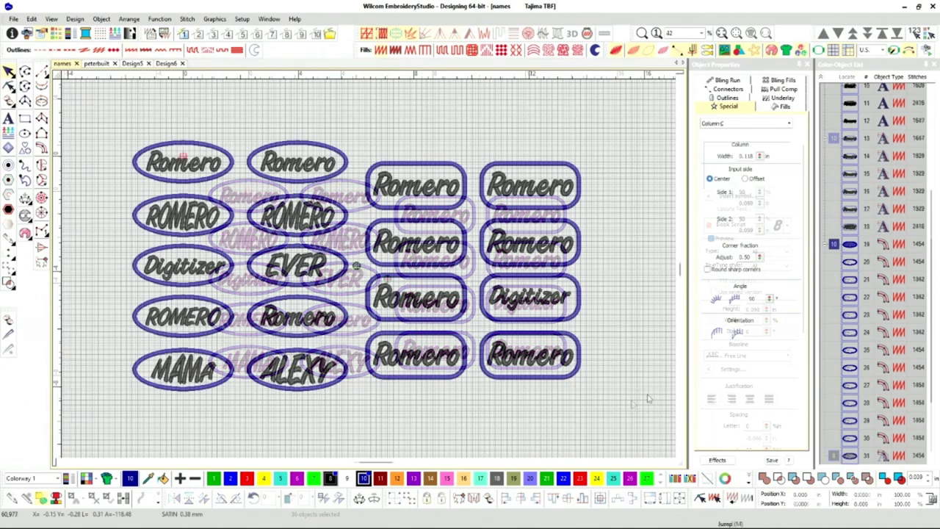
{"action": "key", "text": "shift+r"}
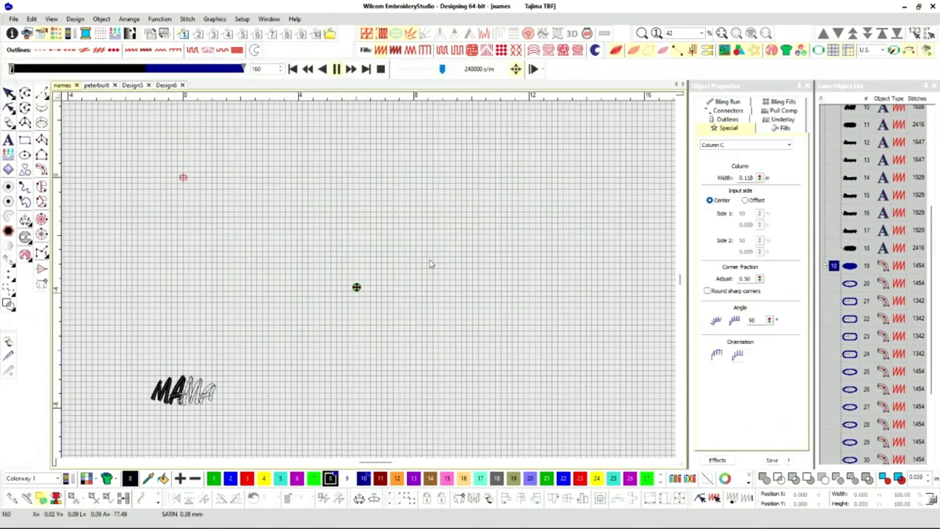
{"action": "left_click", "coordinate": [337, 69]}
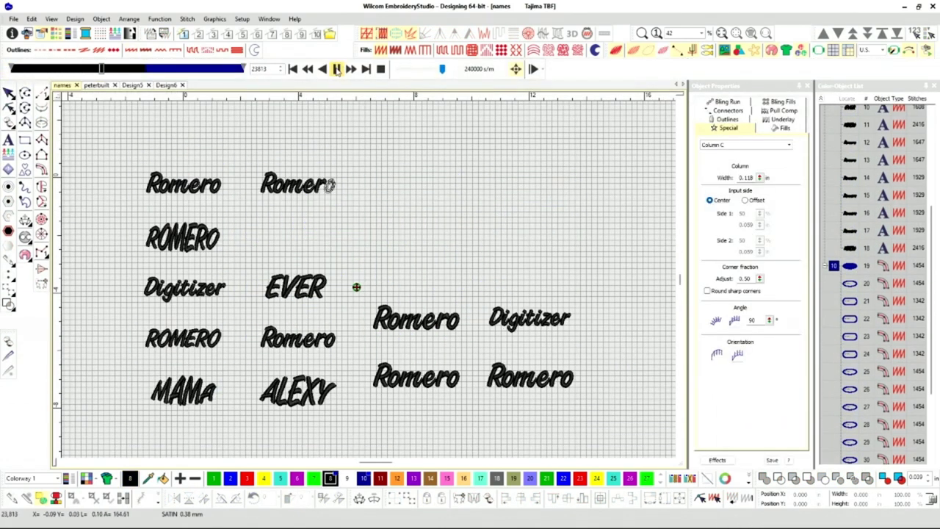